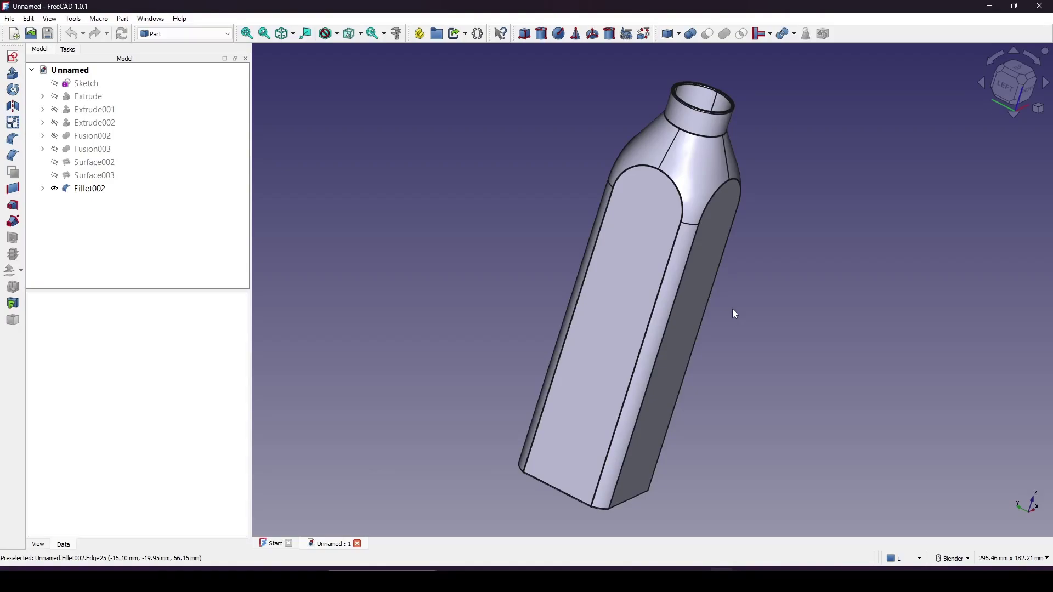
Step: Examine the finished square bottle model from several sides, including its arched side faces, shoulders and open neck
middle_click_drag(795, 311, 740, 291)
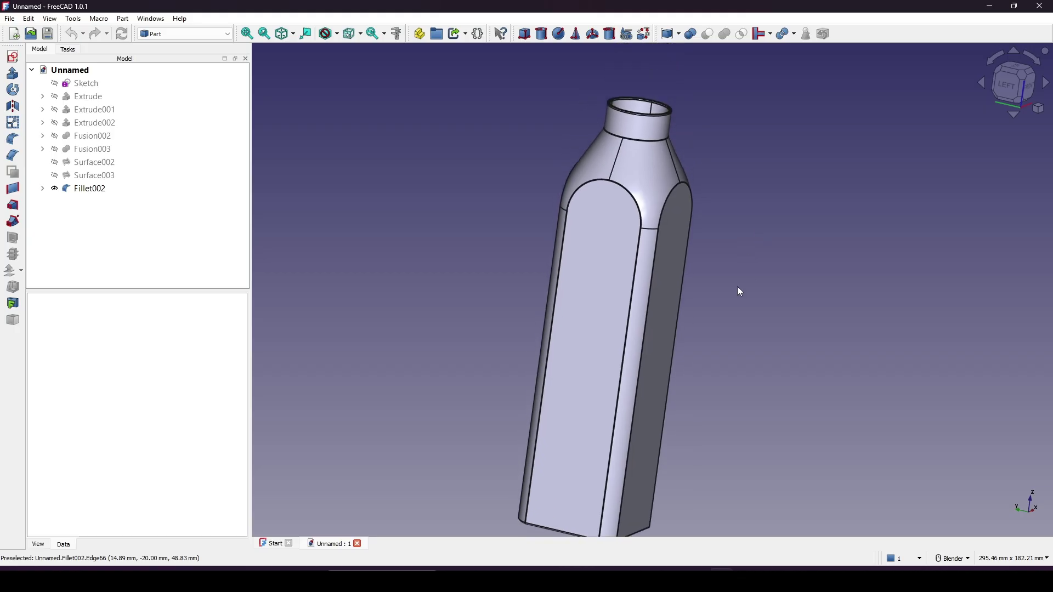
middle_click_drag(737, 287, 726, 337)
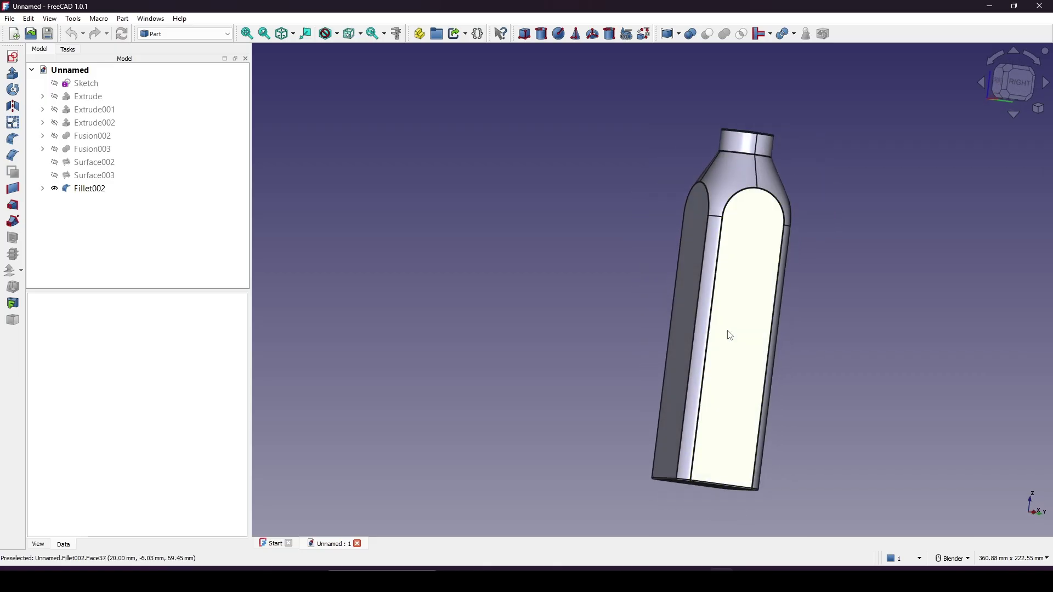
scroll(736, 350, "up", 5)
middle_click_drag(692, 138, 704, 291)
scroll(696, 310, "down", 1)
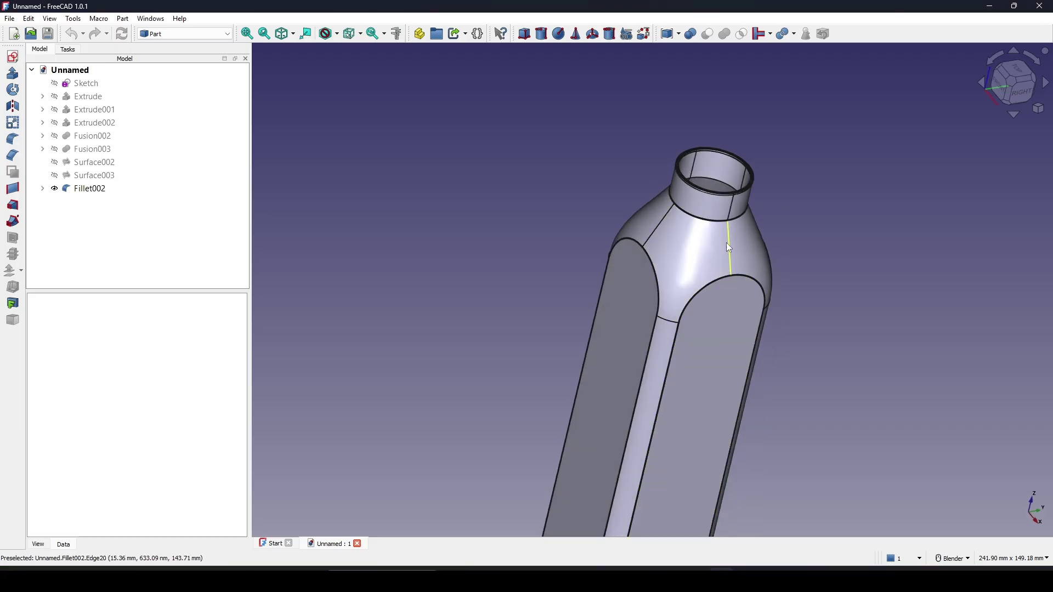
middle_click_drag(726, 243, 751, 297)
scroll(747, 250, "up", 2)
scroll(746, 281, "down", 2)
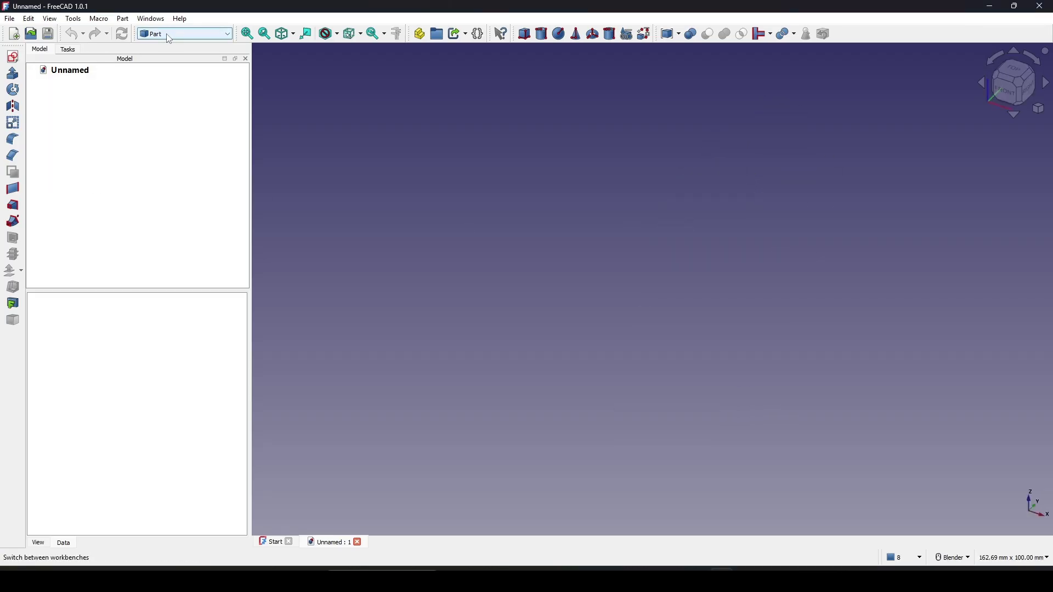
Step: Create a new sketch on the XZ-Plane with zero offset
left_click(13, 56)
left_click(500, 272)
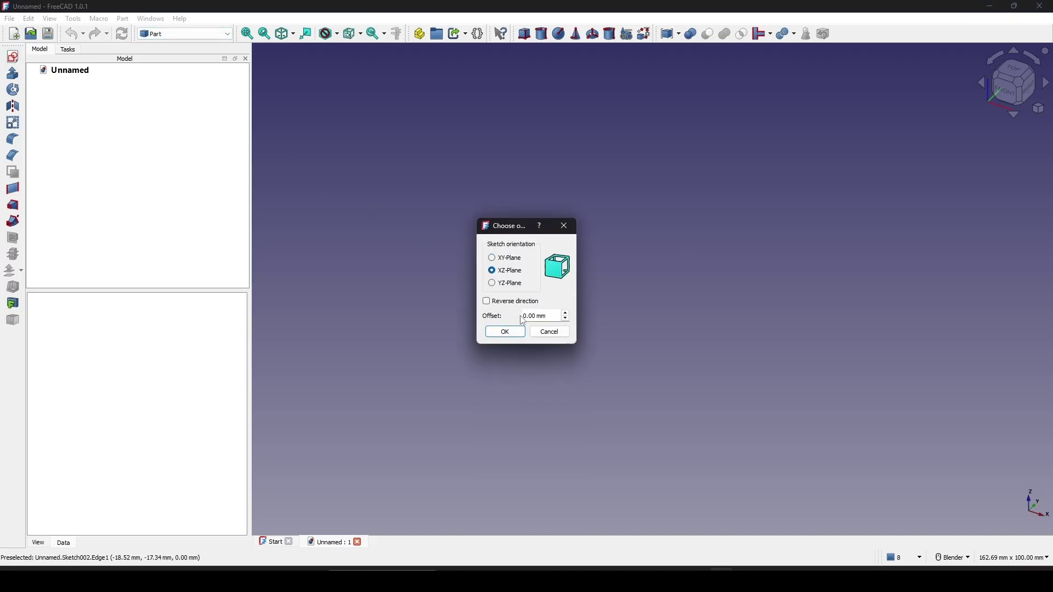
left_click(506, 332)
Step: Draw a vertical slot with a radius of about 18 mm beside the vertical axis
scroll(621, 261, "down", 2)
mouse_move(621, 261)
middle_mouse_down("shift")
mouse_move(633, 291)
mouse_move(642, 278)
middle_mouse_up("shift")
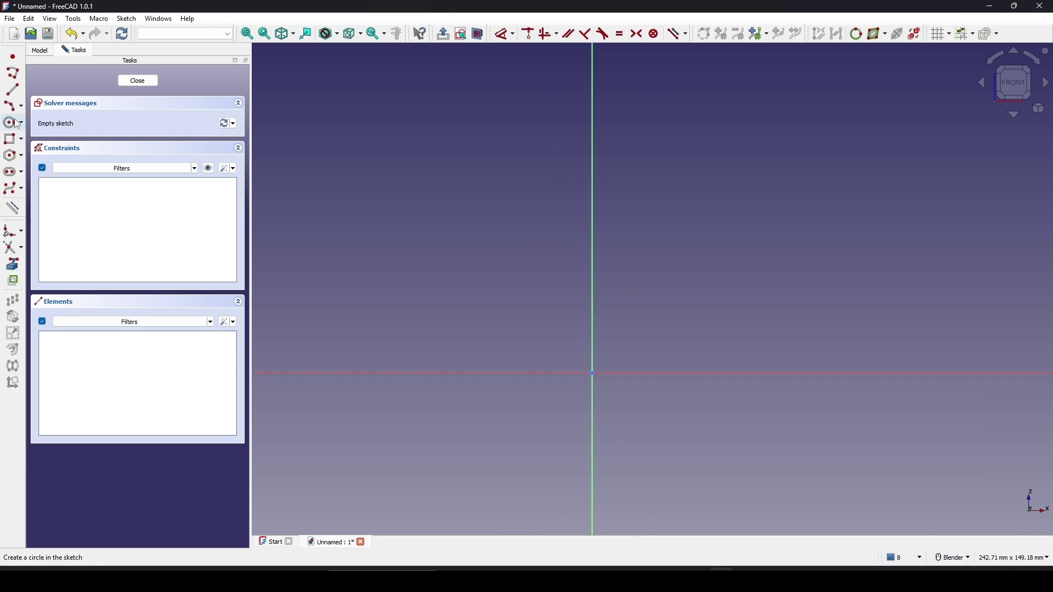
left_click(13, 174)
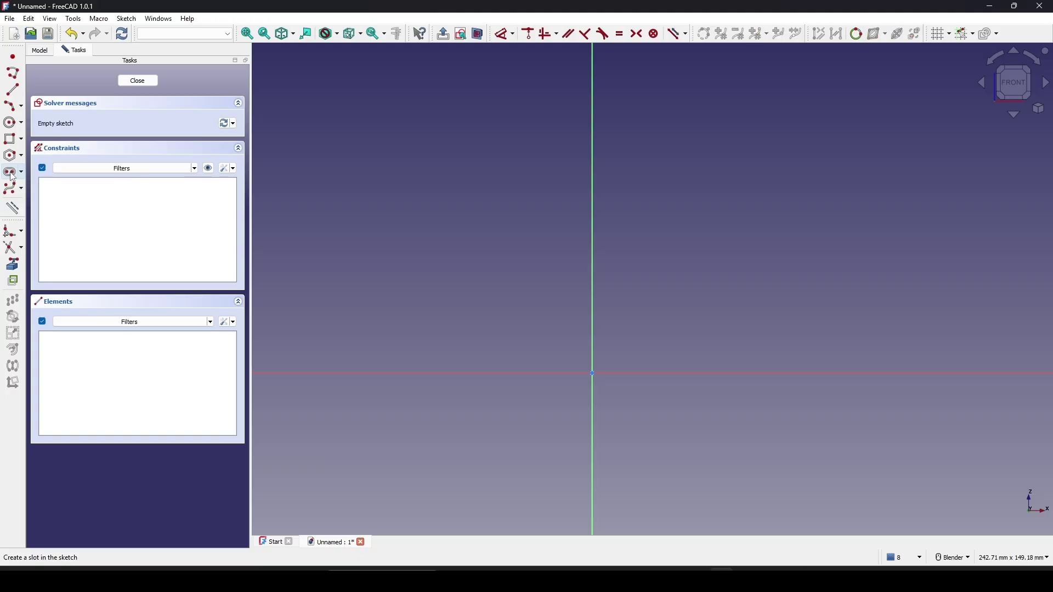
left_click(706, 135)
left_click(717, 336)
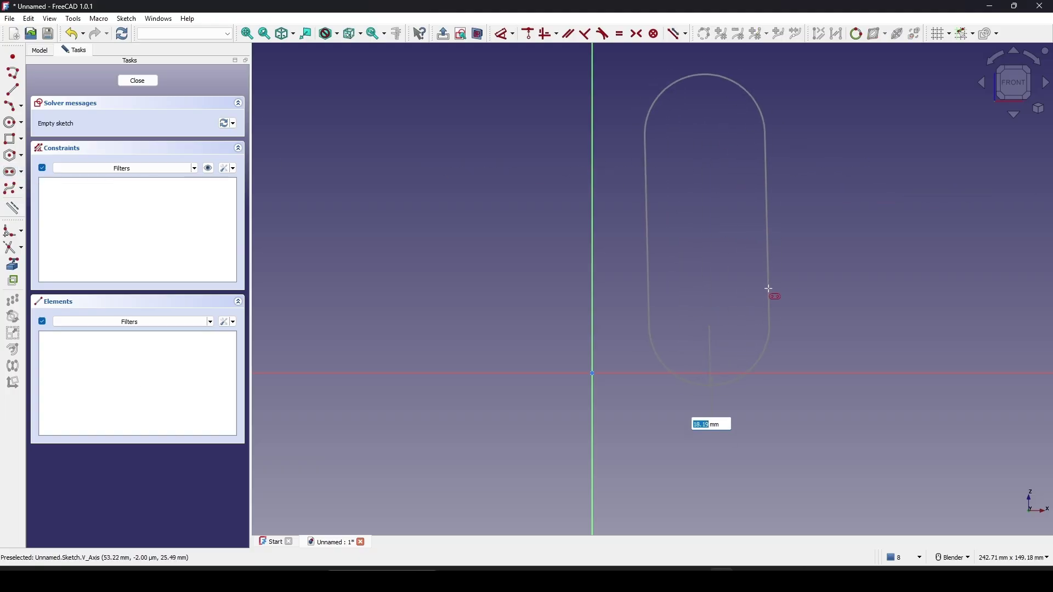
left_click(768, 291)
scroll(786, 286, "down", 2)
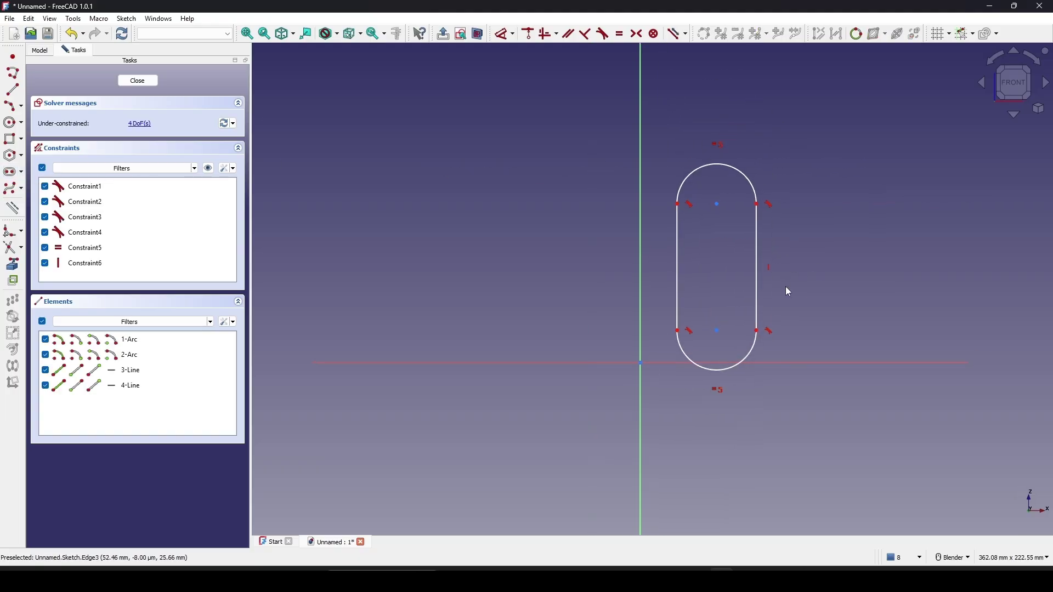
Step: Make the centre of the slot's lower arc coincident with the origin and widen the slot
left_click(723, 337)
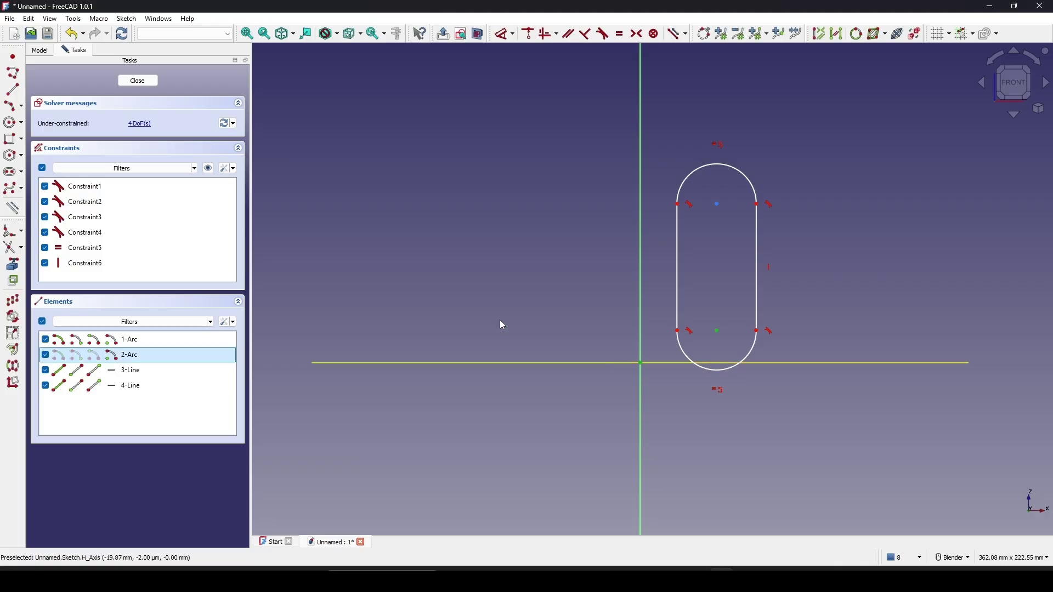
key("c")
scroll(693, 328, "up", 3)
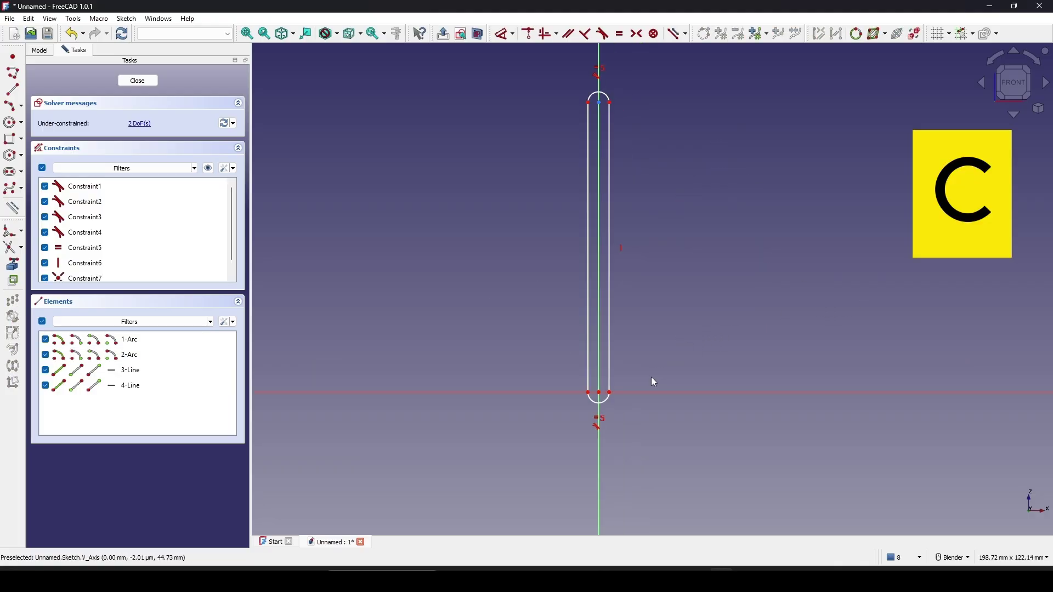
left_click_drag(613, 393, 655, 402)
scroll(683, 337, "down", 2)
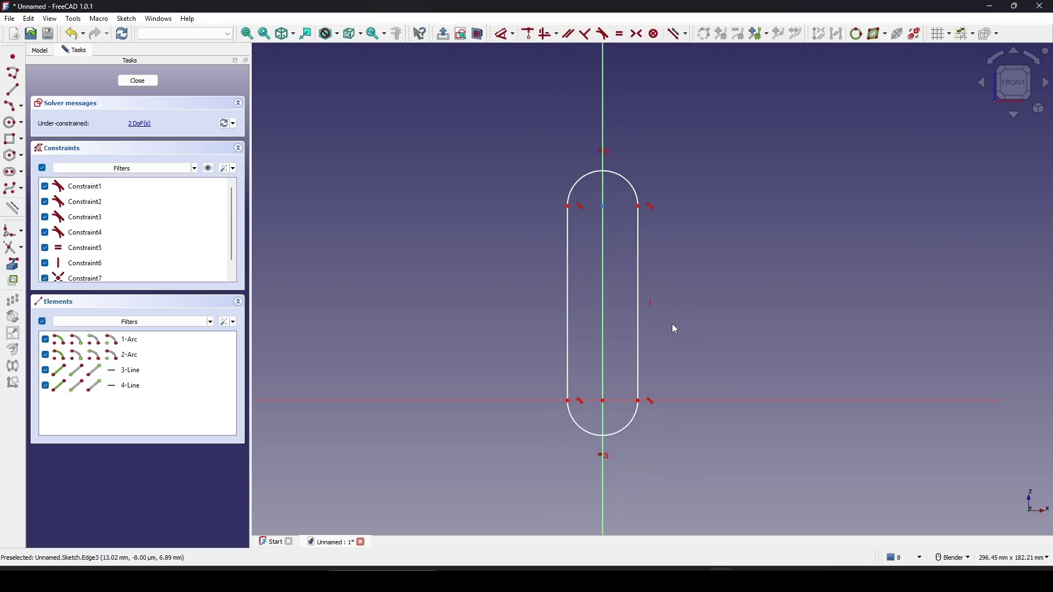
Step: Dimension the slot's right side line with a length of 120 mm
left_click(640, 323)
key("d")
left_click(729, 325)
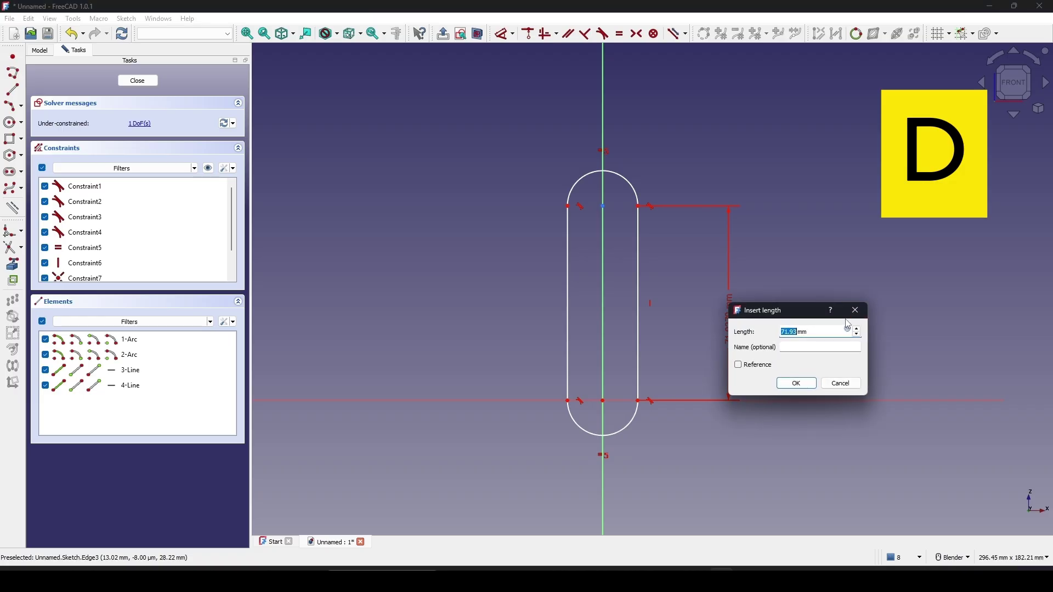
type("1")
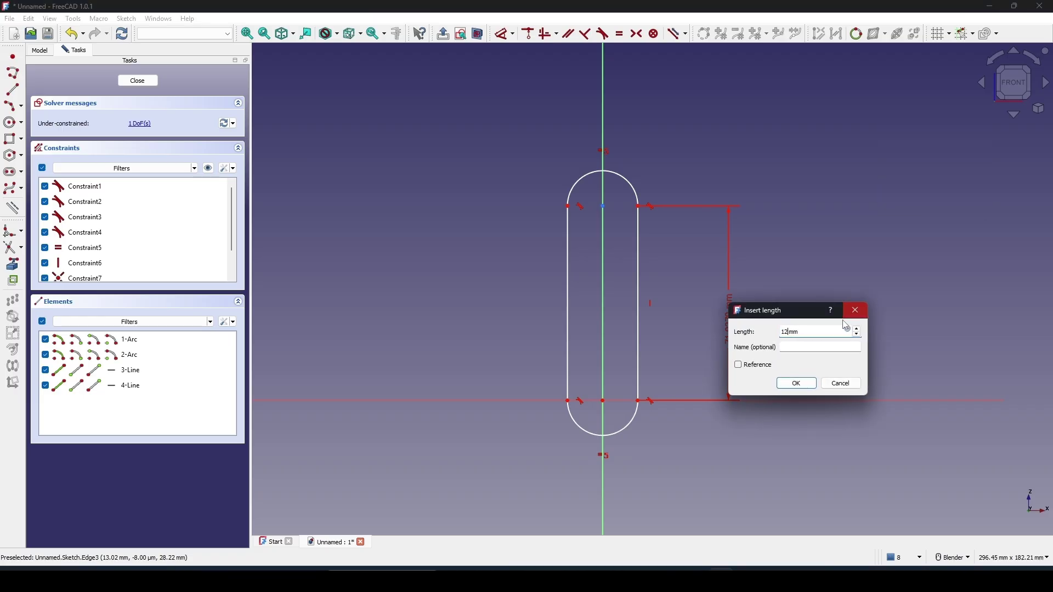
key("Return")
Step: Constrain the slot's upper arc to a radius of 15 mm
scroll(776, 325, "down", 3)
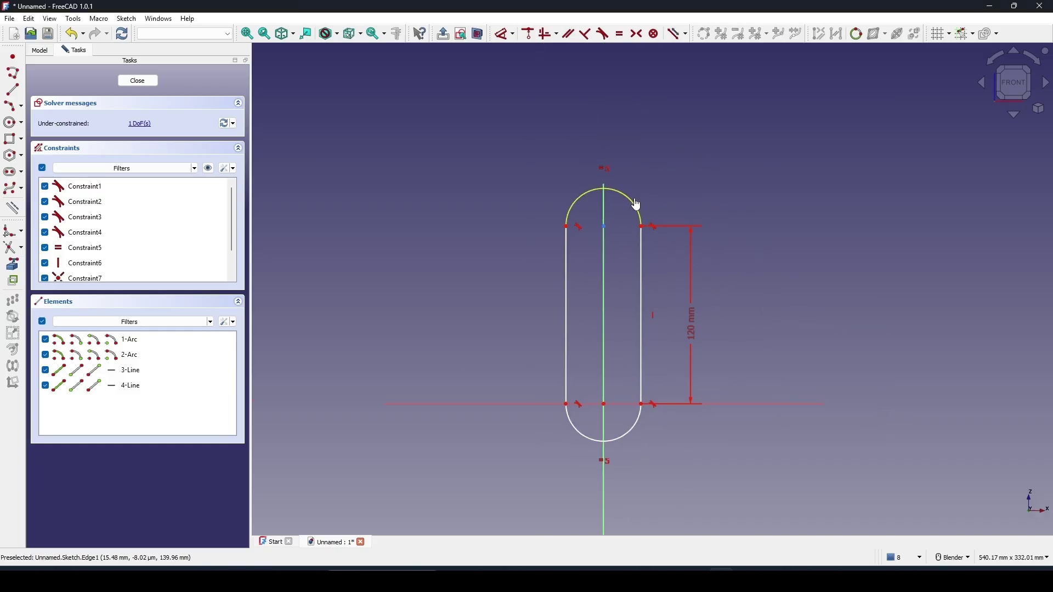
left_click(636, 204)
type("15mm")
key("Return")
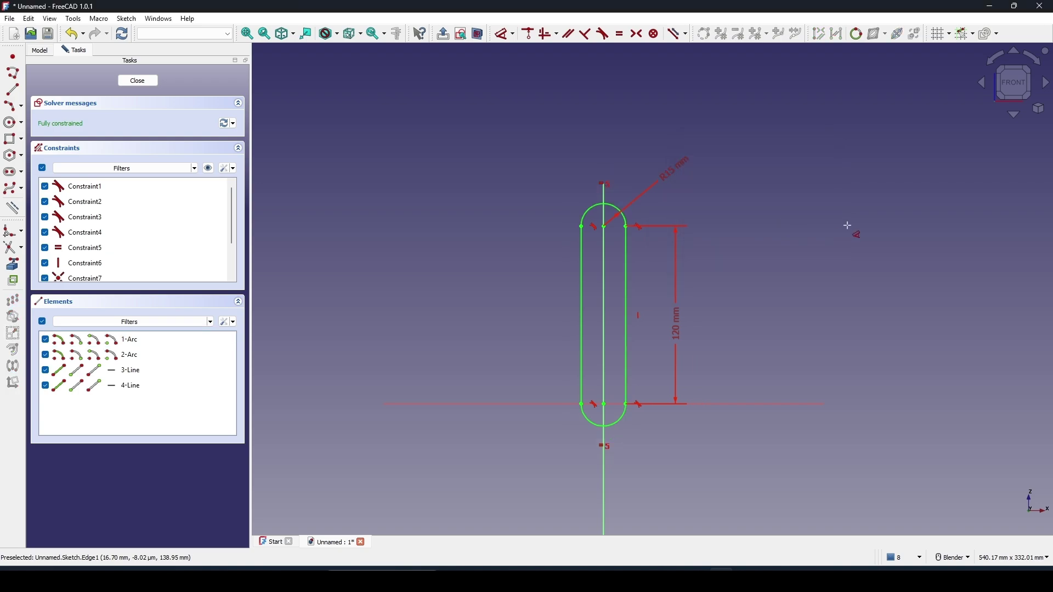
key("Escape")
Step: Convert the slot's lower arc to construction geometry
scroll(692, 318, "up", 3)
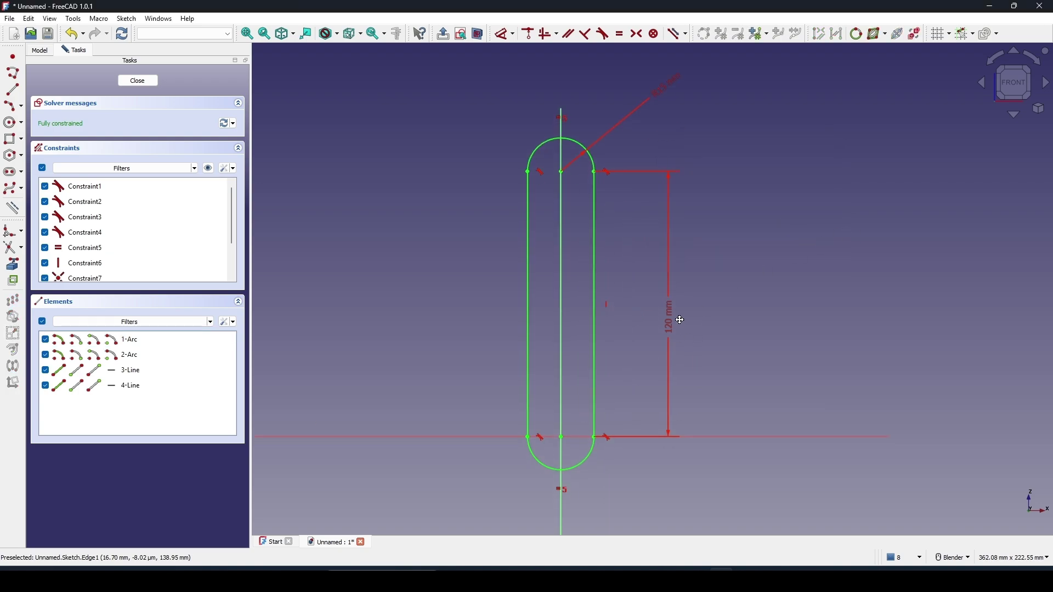
left_click(587, 450)
scroll(600, 451, "up", 3)
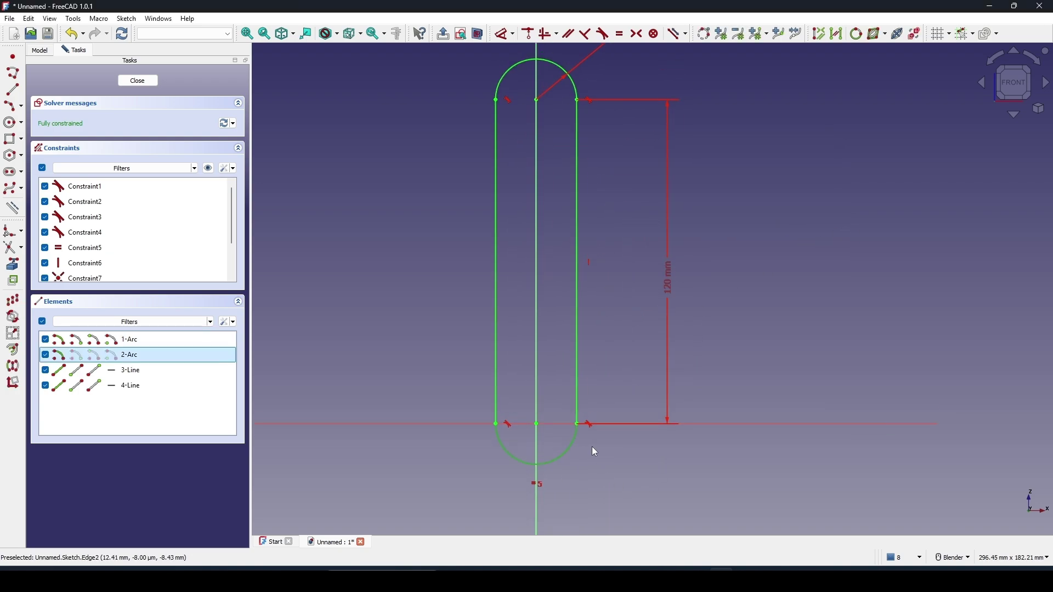
key("g")
key("n")
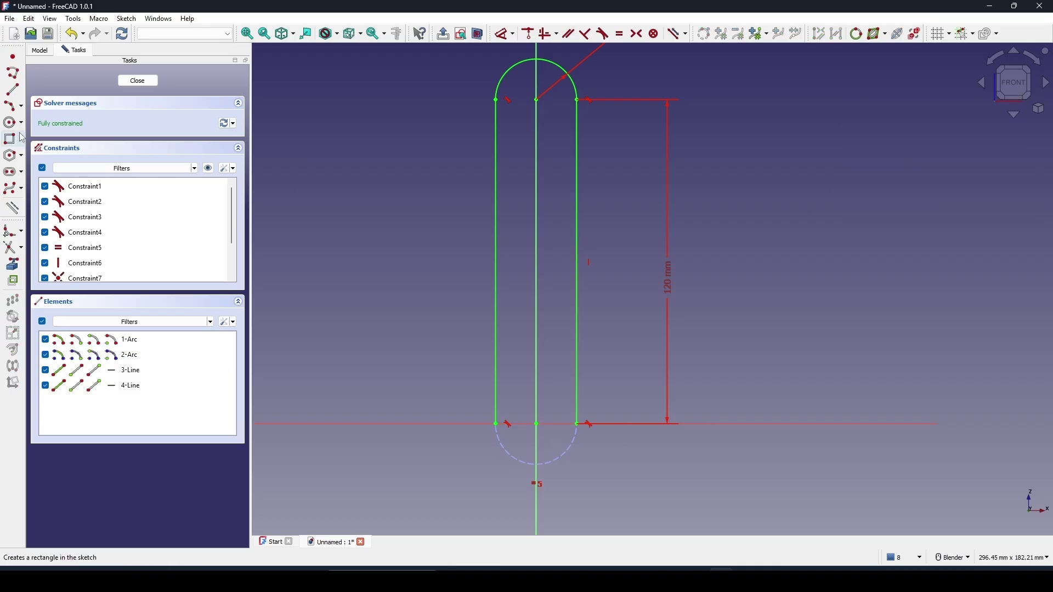
Step: Close the profile's base with a straight line between the lower endpoints of the two side lines
left_click(13, 90)
scroll(559, 462, "up", 2)
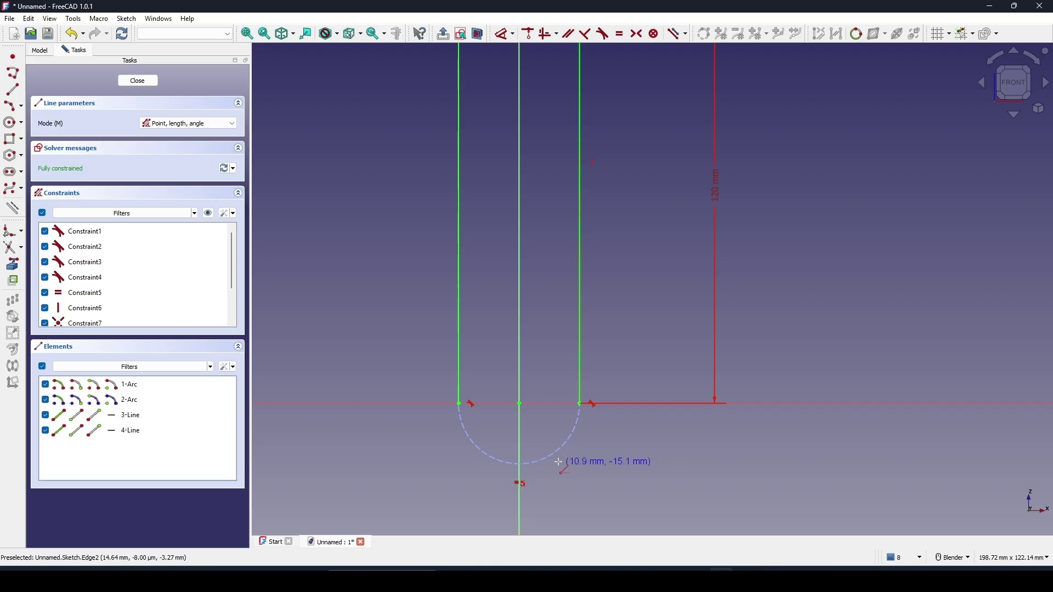
left_click(459, 405)
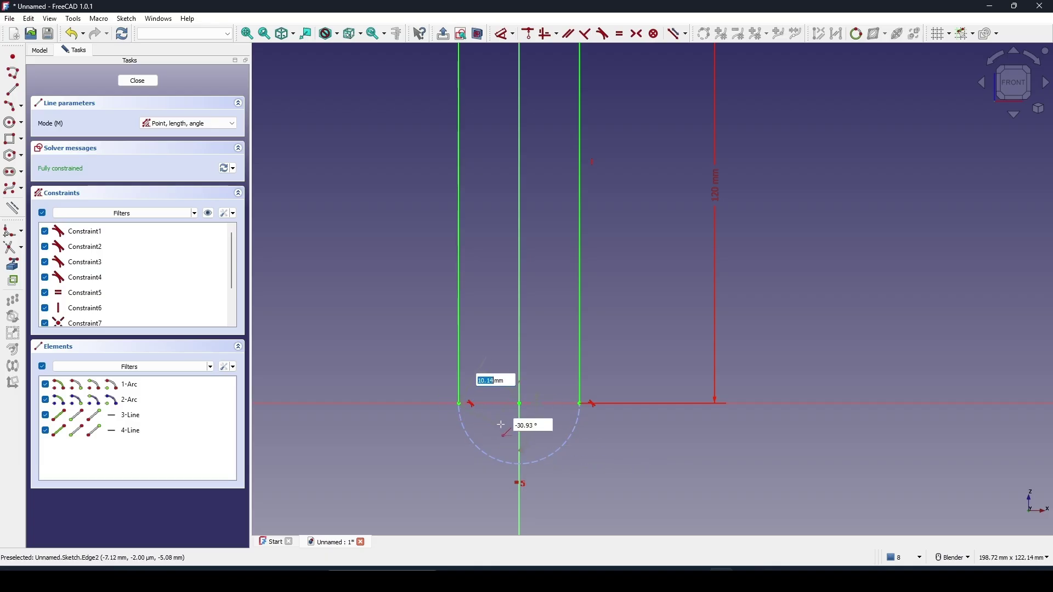
left_click(580, 405)
right_click(660, 327)
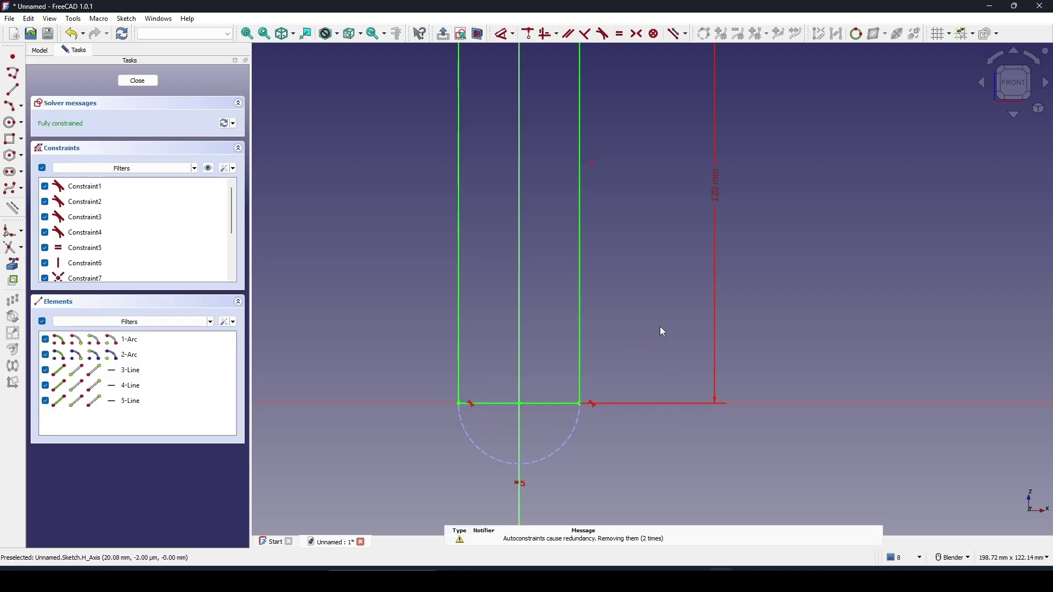
Step: Convert the slot's upper arc to construction geometry
scroll(662, 329, "down", 3)
scroll(667, 311, "up", 1)
scroll(611, 193, "up", 3)
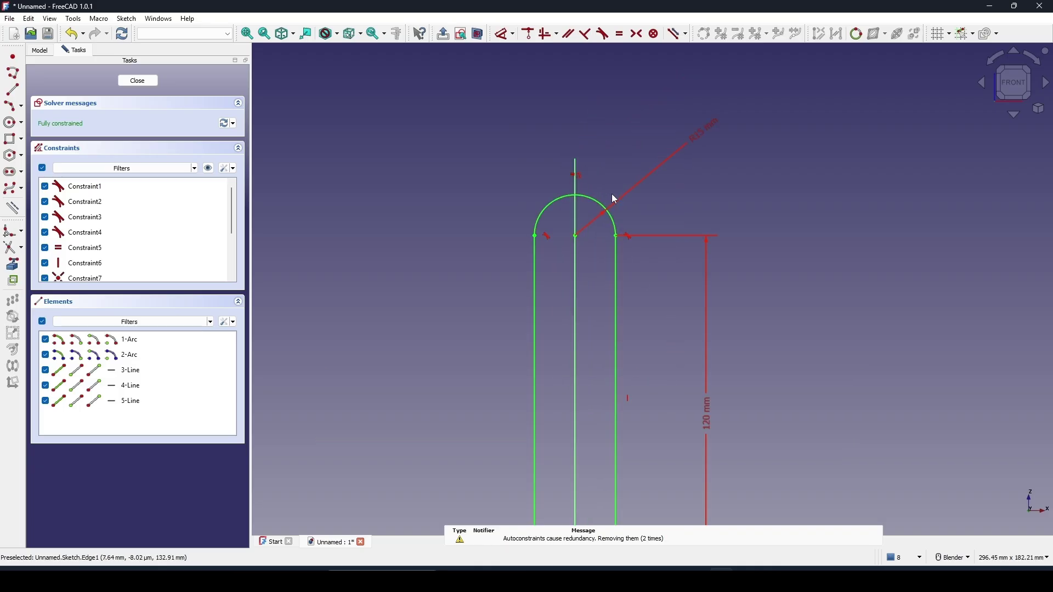
scroll(624, 204, "up", 1)
left_click(575, 199)
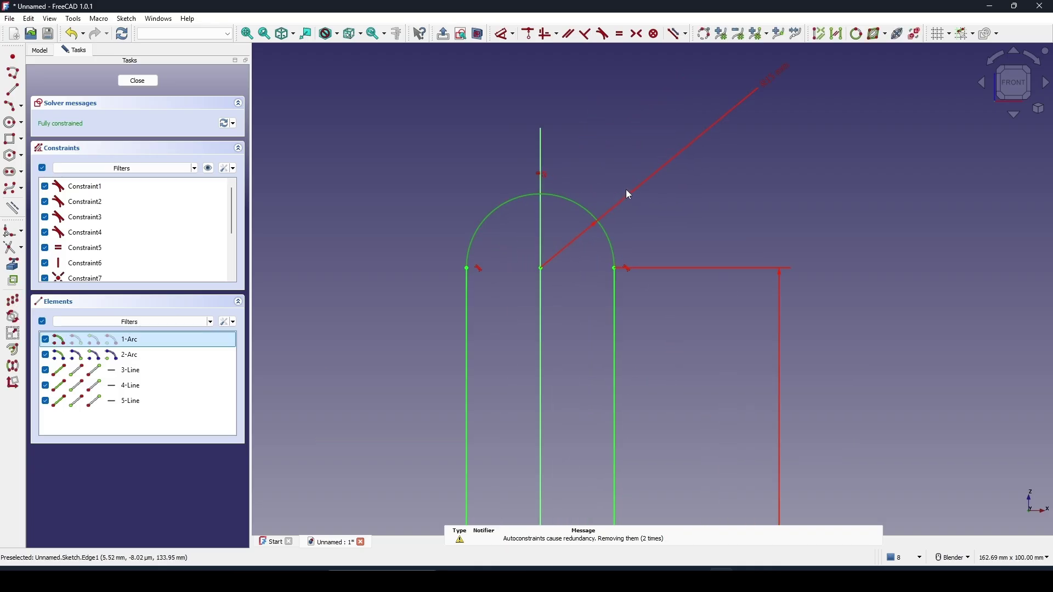
key("g")
key("n")
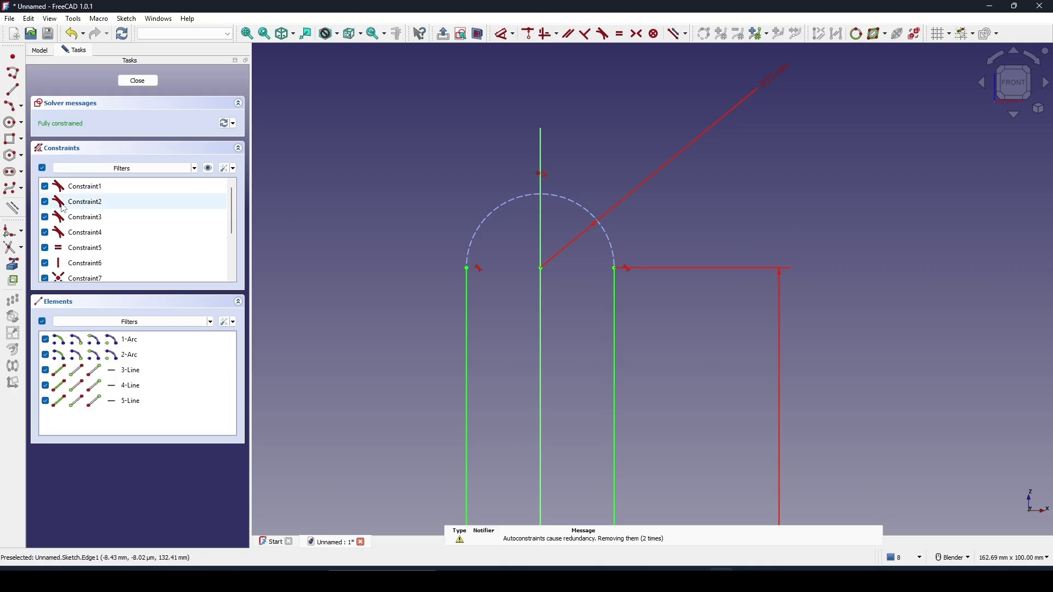
Step: Draw two separate arcs centred on the upper arc's centre, one on each side of the vertical axis
left_click(22, 107)
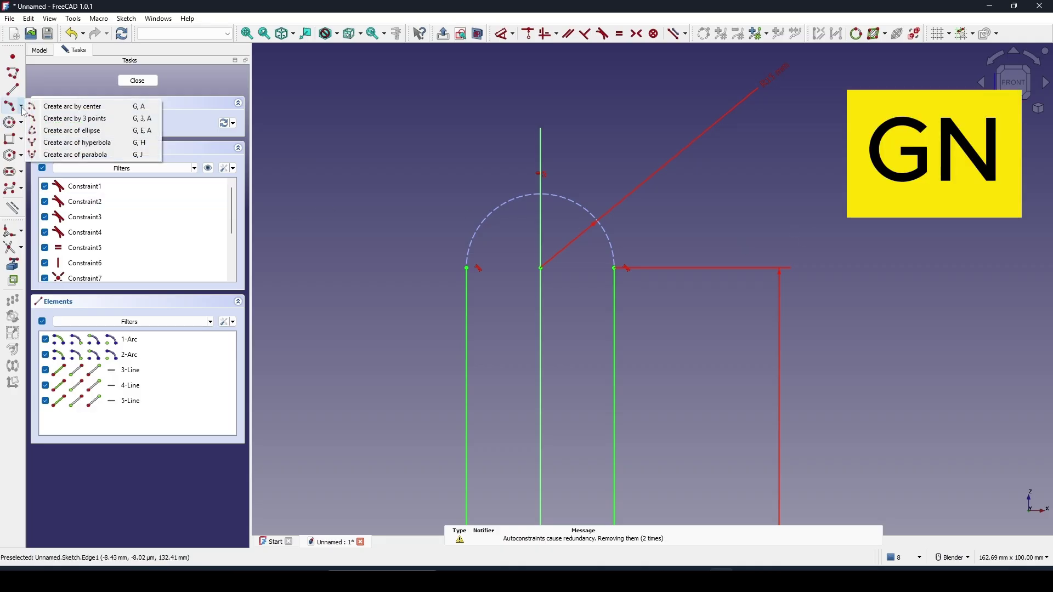
left_click(66, 107)
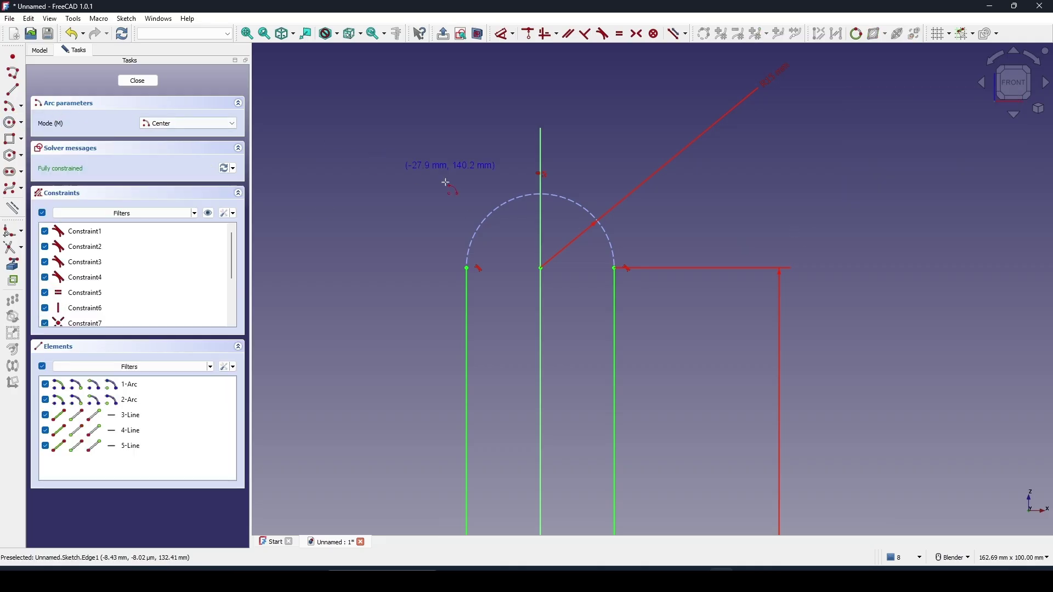
left_click(543, 268)
left_click(467, 268)
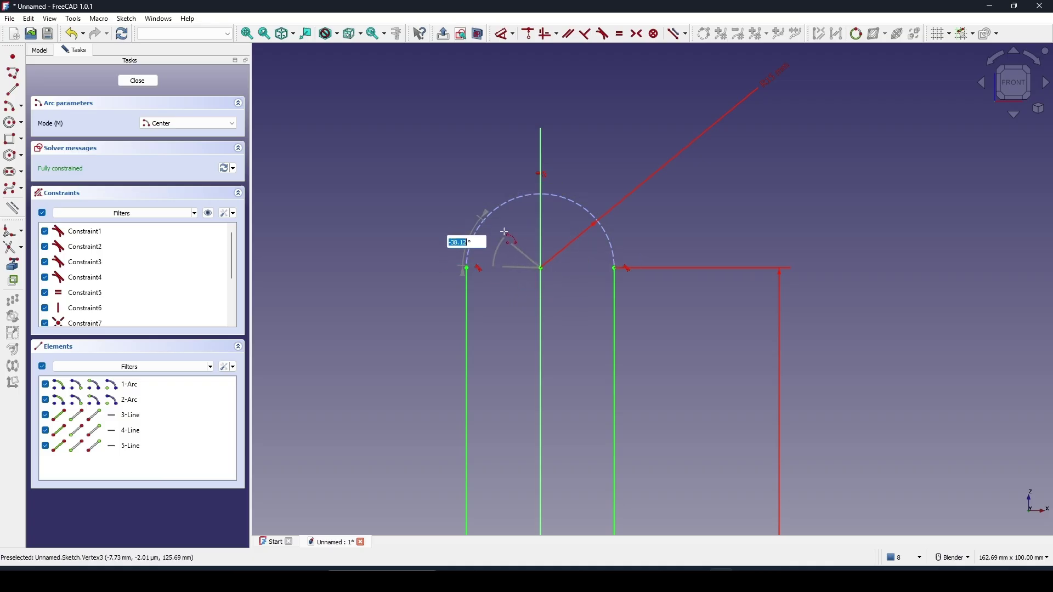
left_click(518, 223)
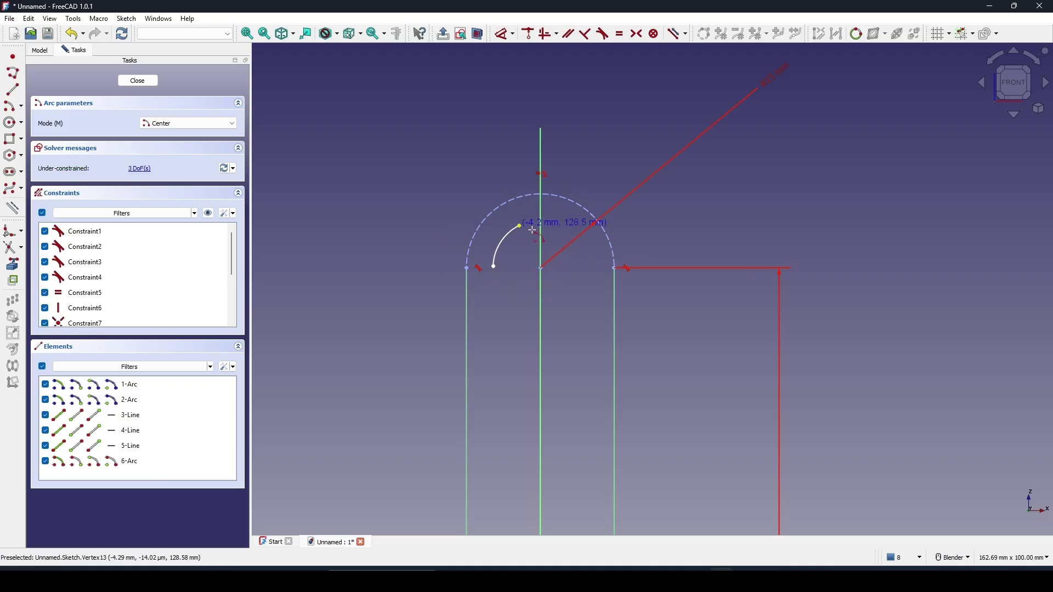
left_click(543, 268)
left_click(577, 204)
left_click(615, 262)
right_click(765, 246)
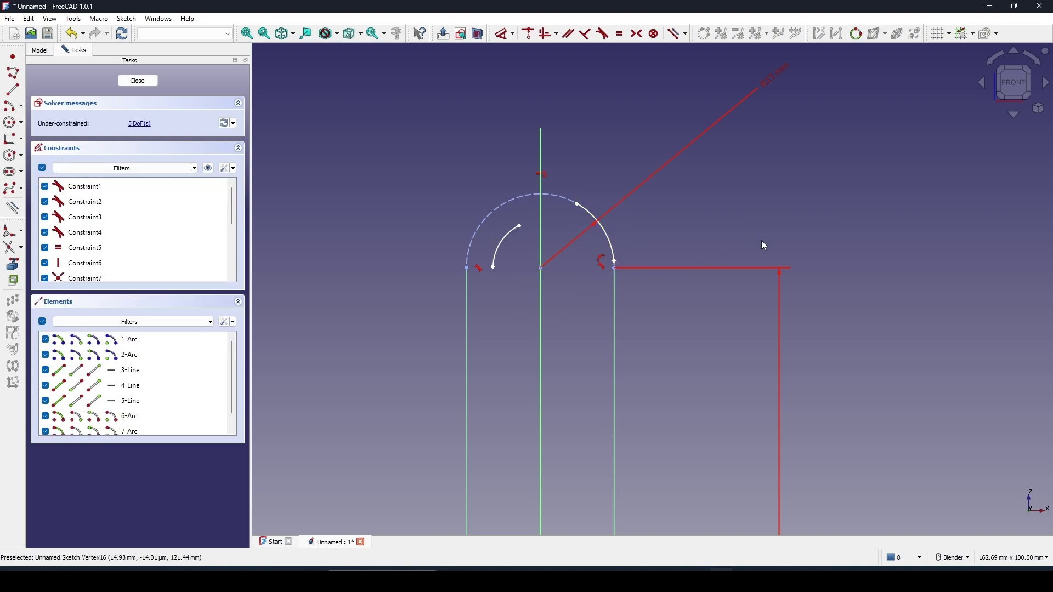
Step: Make the lower endpoints of both arcs coincident with the upper endpoints of the profile's two side lines
scroll(630, 260, "up", 3)
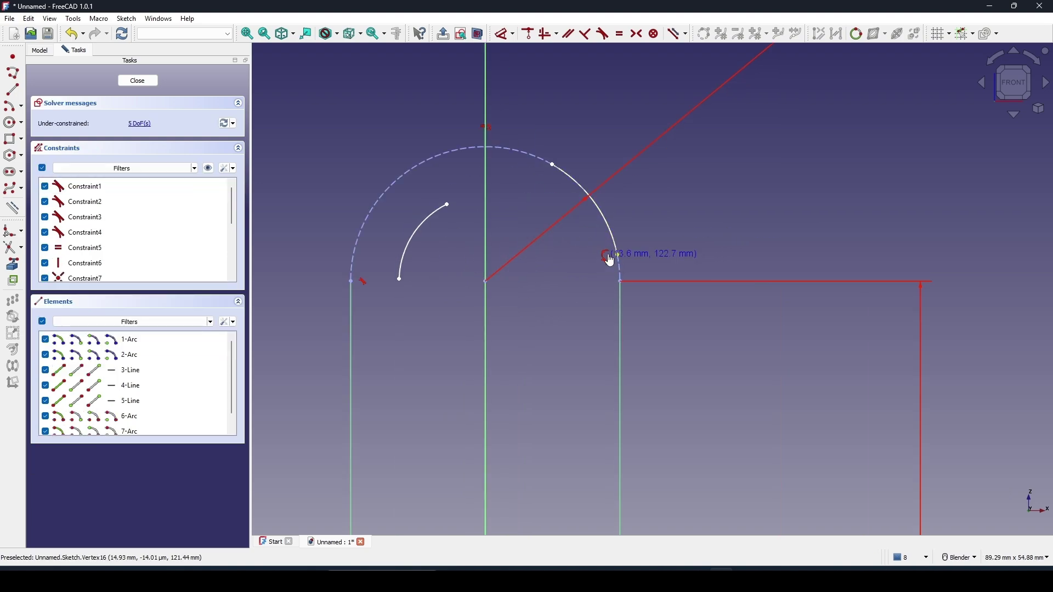
left_click_drag(616, 253, 617, 255)
middle_click_drag(656, 251, 725, 247, "shift")
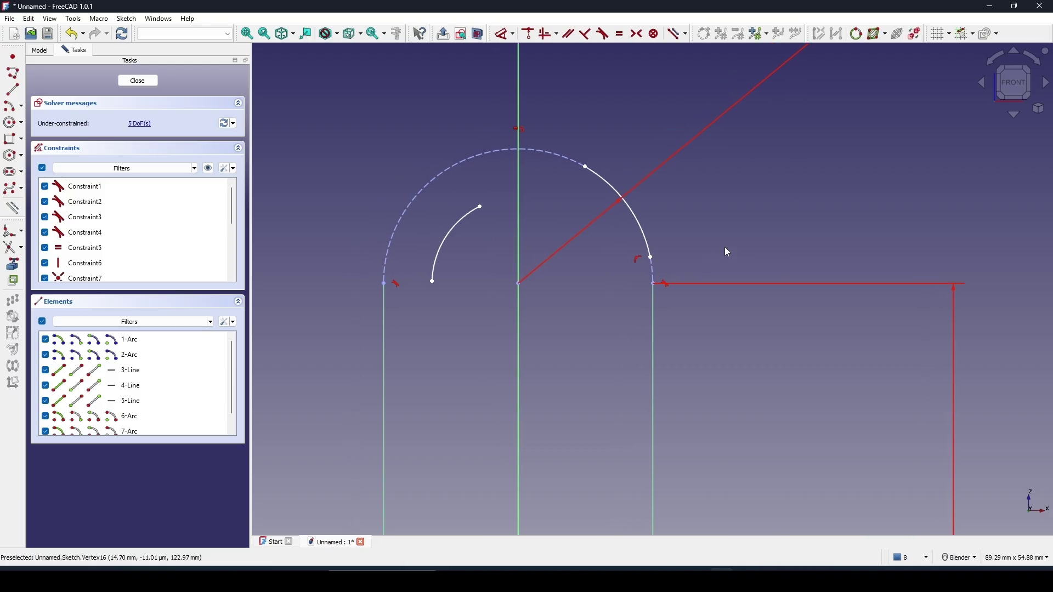
left_click(433, 283)
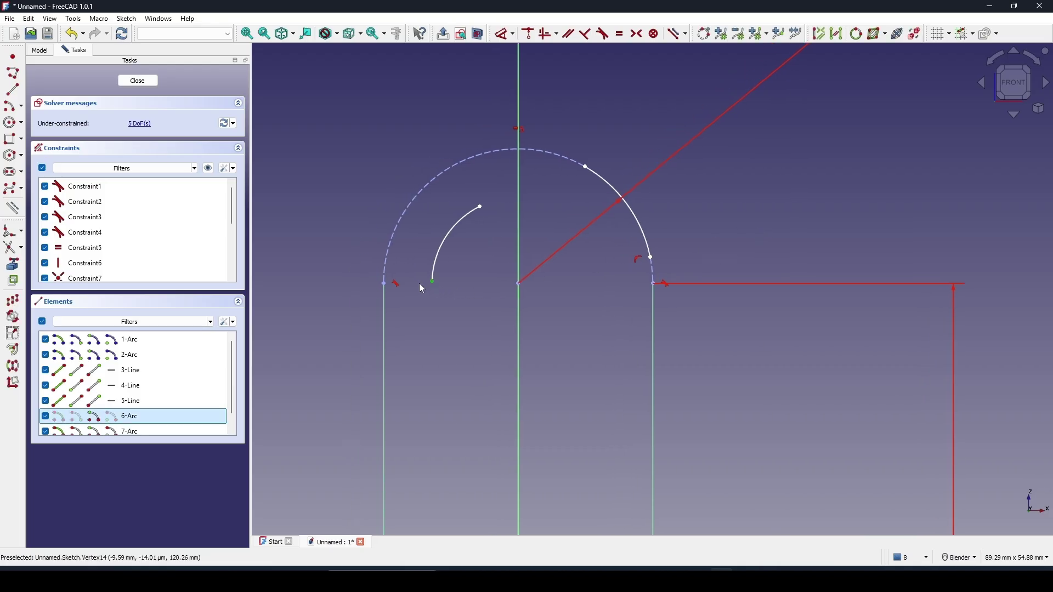
left_click(384, 284)
key("c")
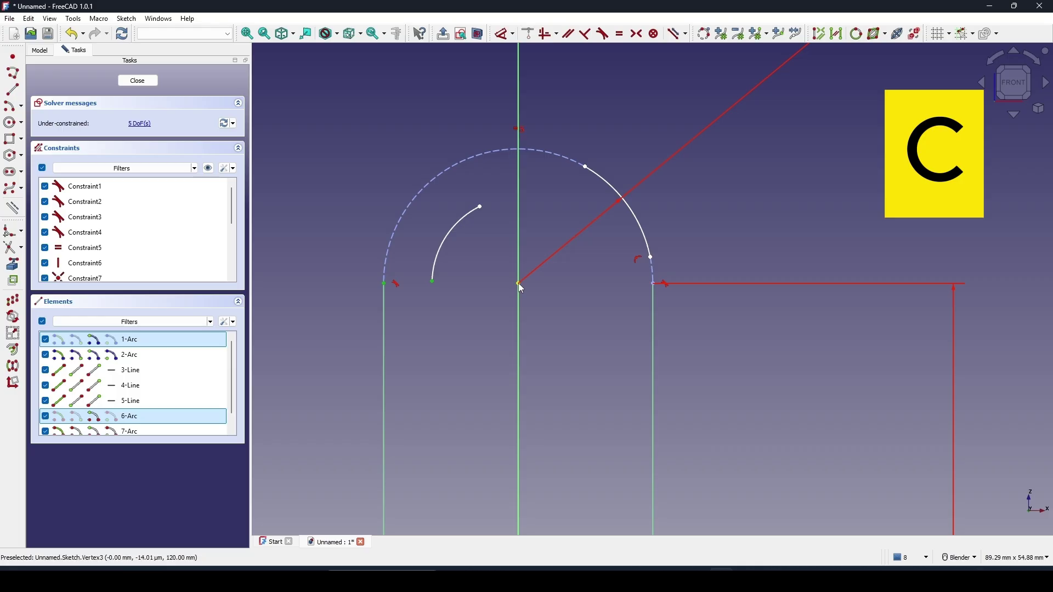
left_click(651, 258)
left_click(655, 285)
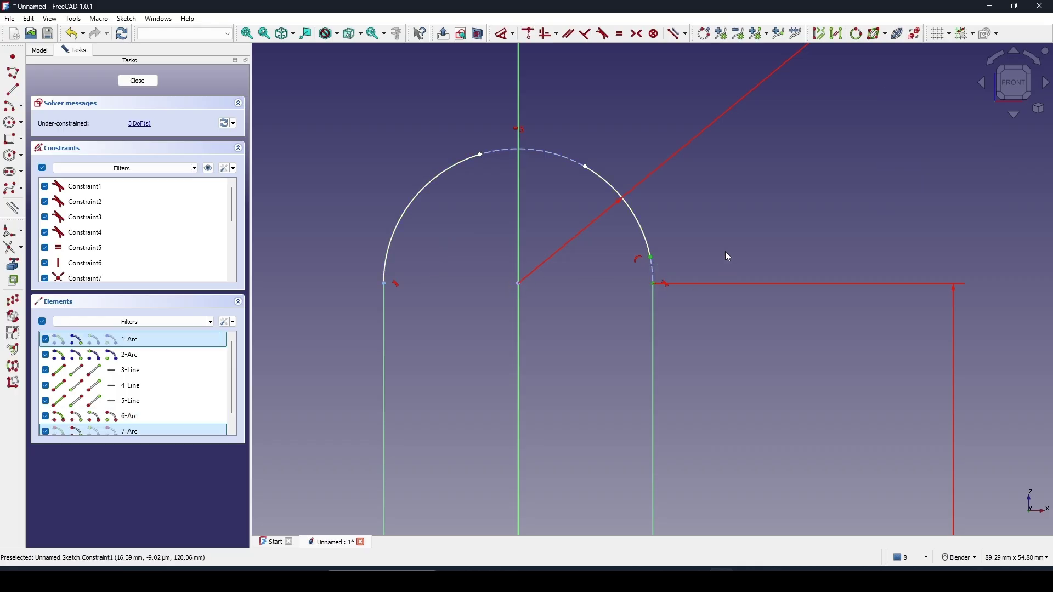
key("c")
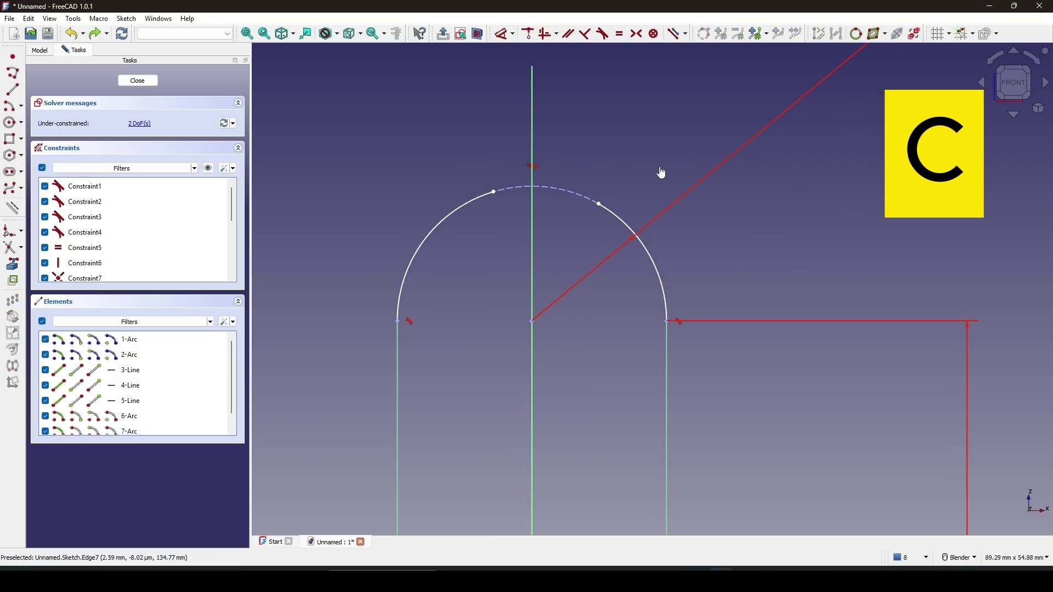
Step: Join the upper endpoints of the two arcs at the profile's apex on the vertical axis and finish the sketch
left_click(496, 193)
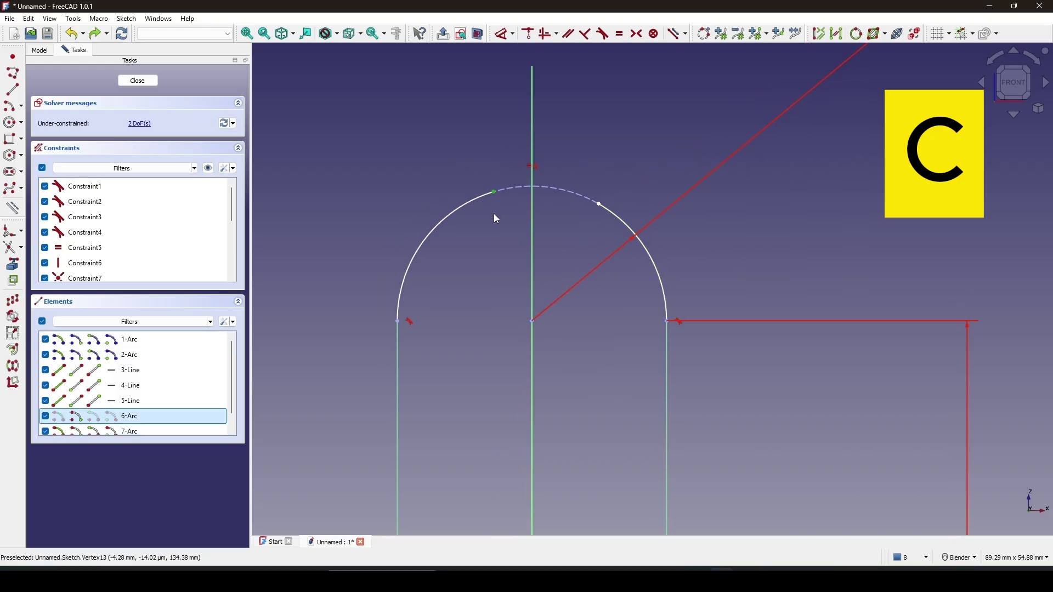
key("c")
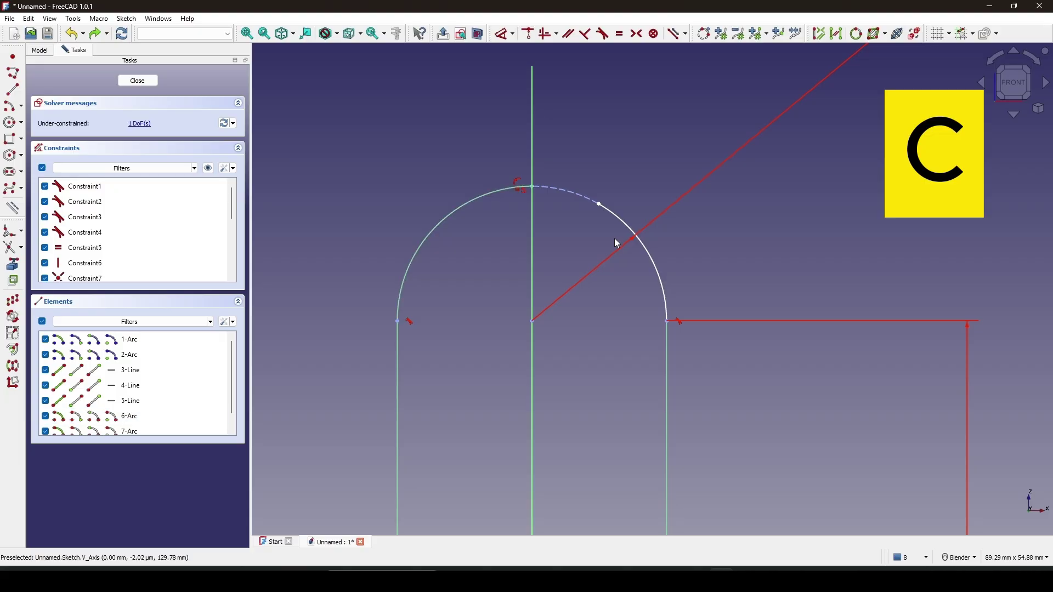
left_click(529, 235)
key("c")
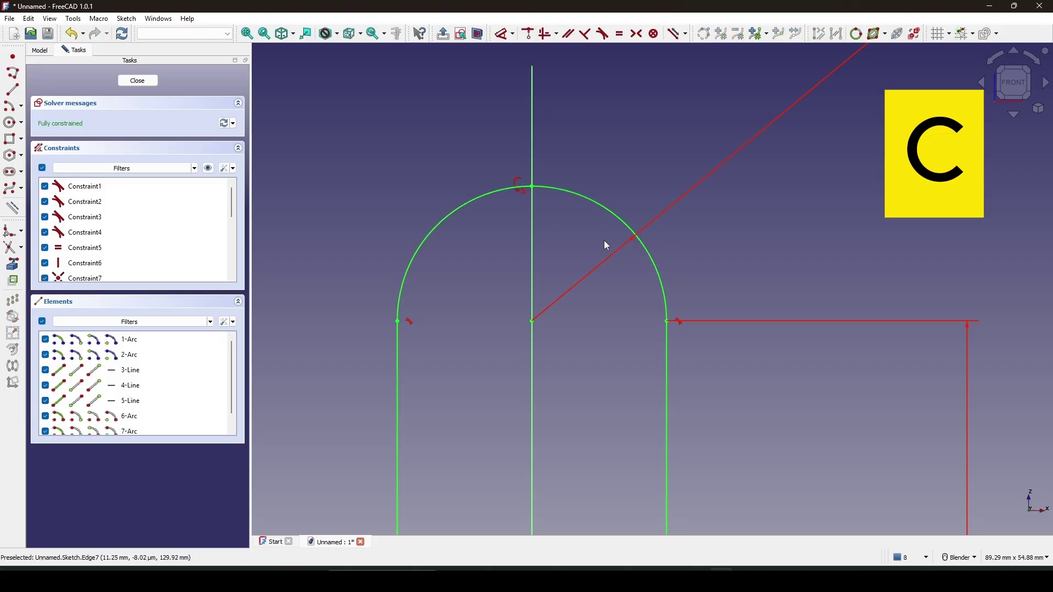
scroll(606, 242, "down", 5)
middle_click_drag(778, 209, 769, 229, "shift")
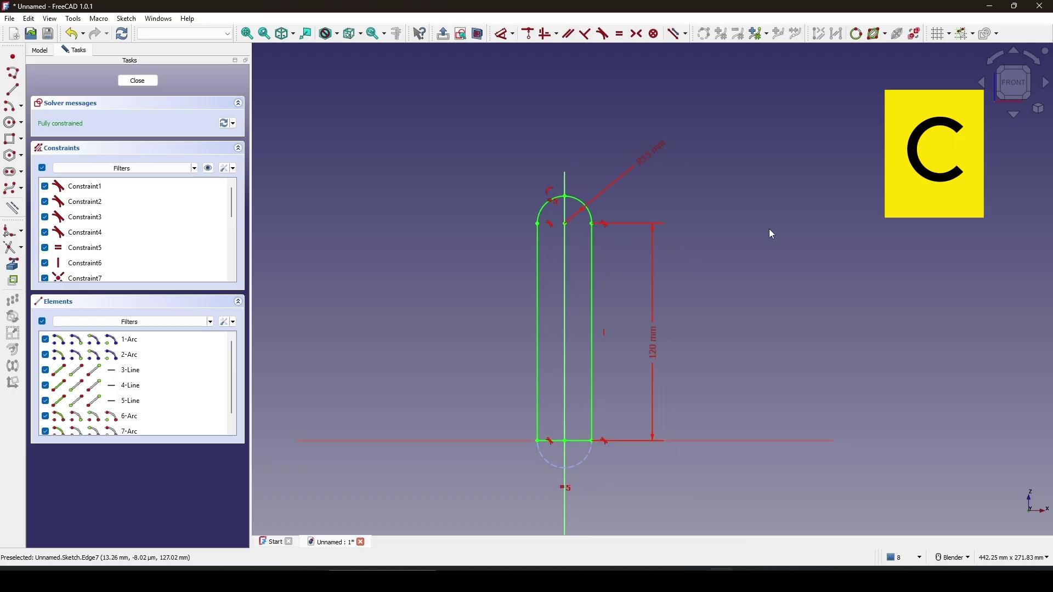
left_click(140, 81)
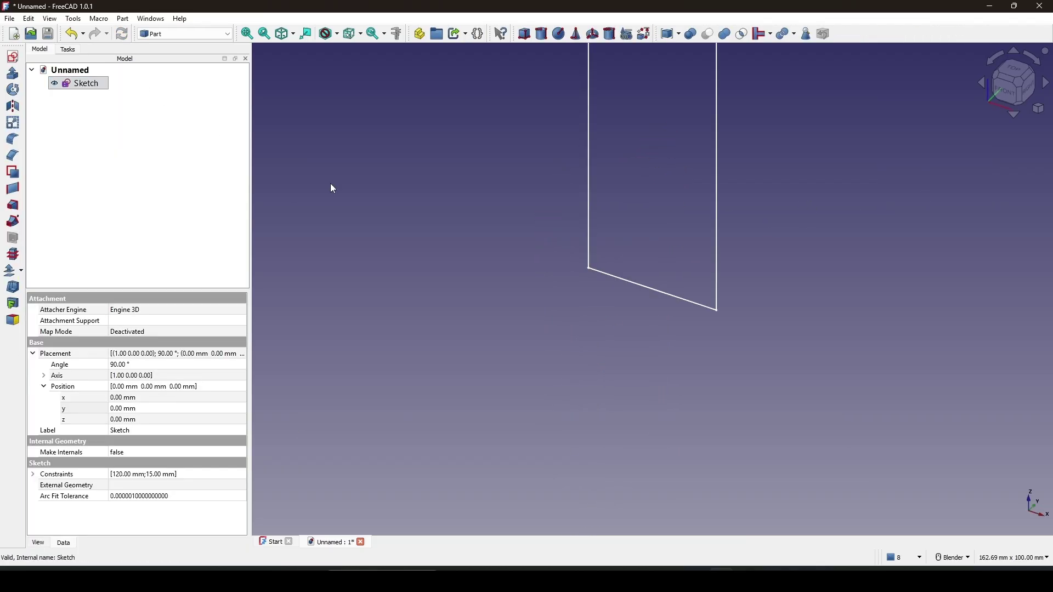
Step: Switch to the Surface workbench and clear the selection of the profile sketch
scroll(592, 293, "down", 9)
scroll(644, 321, "up", 2)
mouse_move(636, 284)
middle_mouse_down("shift")
mouse_move(633, 317)
mouse_move(666, 301)
mouse_move(668, 323)
middle_mouse_up("shift")
mouse_move(647, 338)
middle_mouse_down()
mouse_move(722, 346)
mouse_move(650, 316)
middle_mouse_up()
scroll(694, 325, "up", 2)
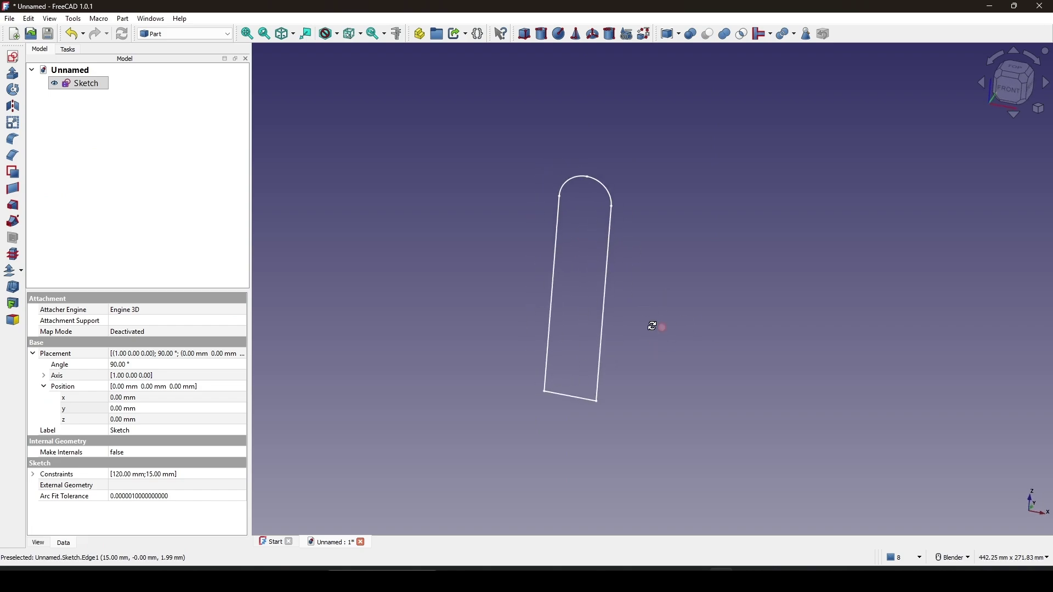
left_click(204, 38)
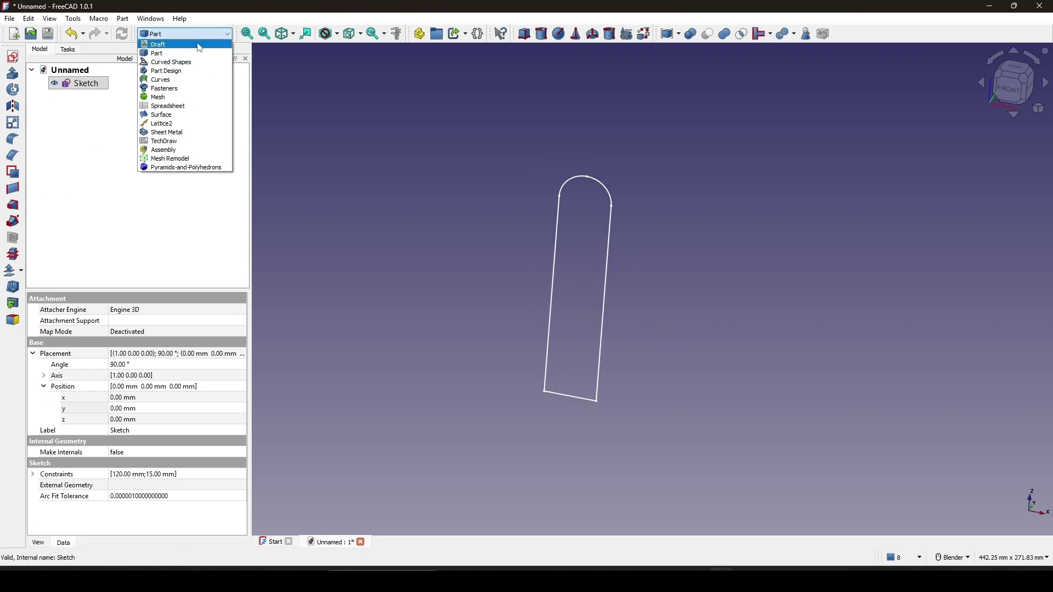
left_click(164, 115)
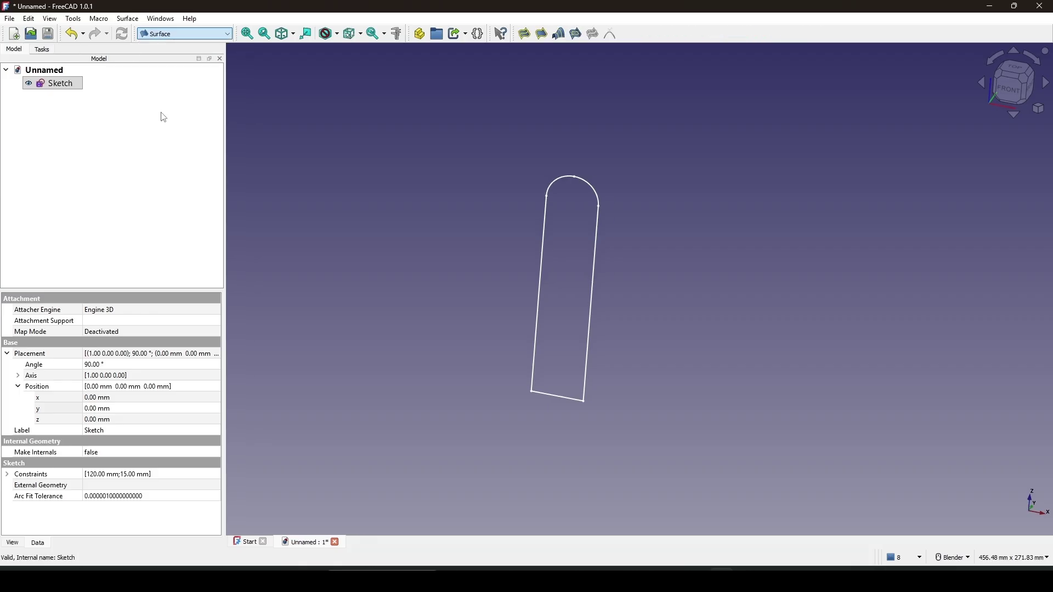
middle_click_drag(449, 258, 451, 274)
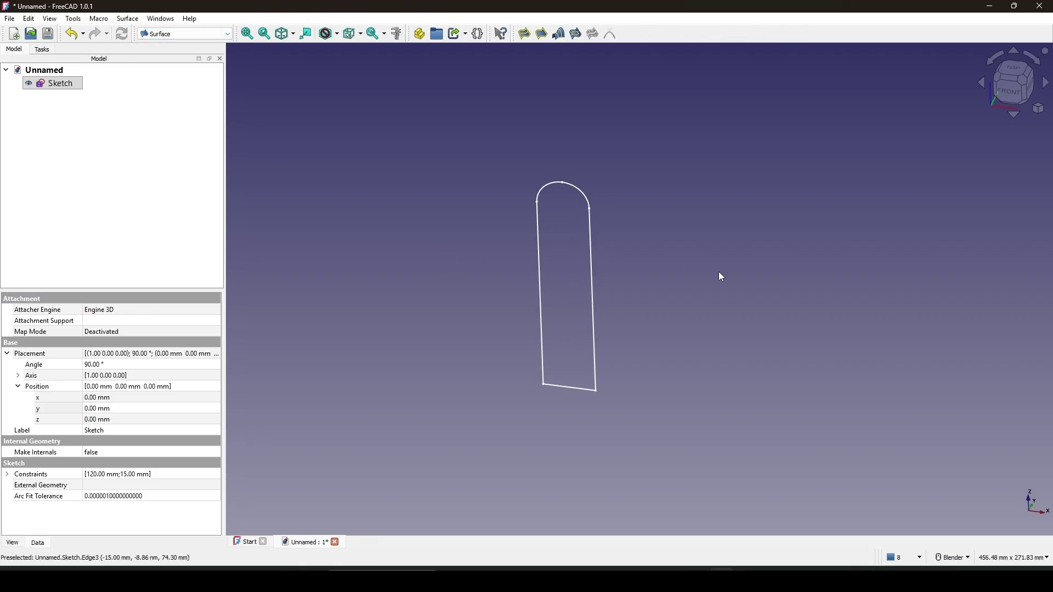
left_click(718, 272)
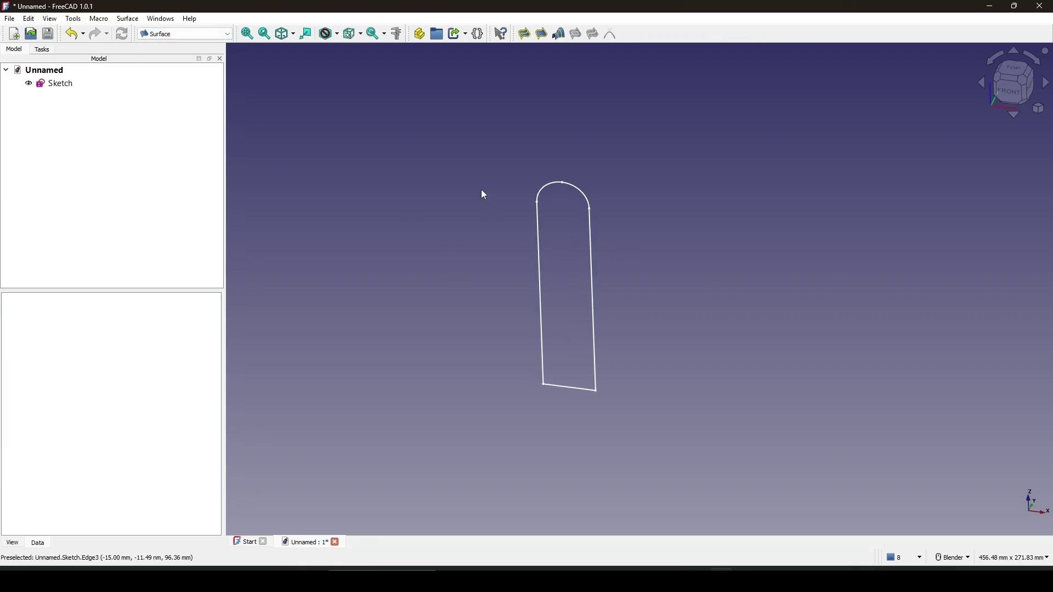
Step: Create a filled surface using the profile's two side lines, two arcs and base line as boundary edges
left_click(526, 35)
left_click(540, 350)
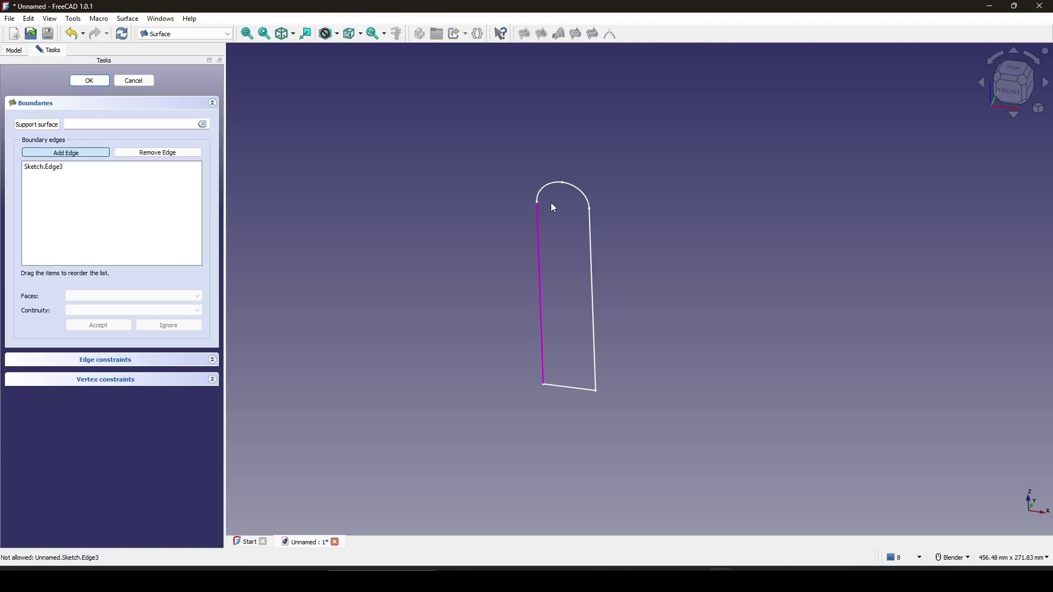
left_click(545, 186)
left_click(579, 198)
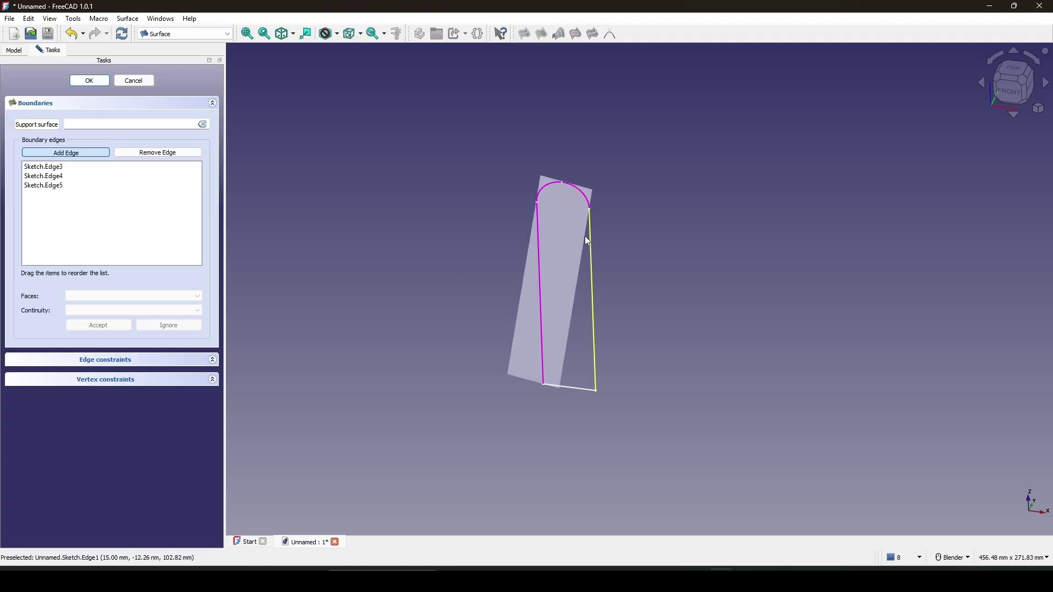
left_click(587, 239)
left_click(574, 396)
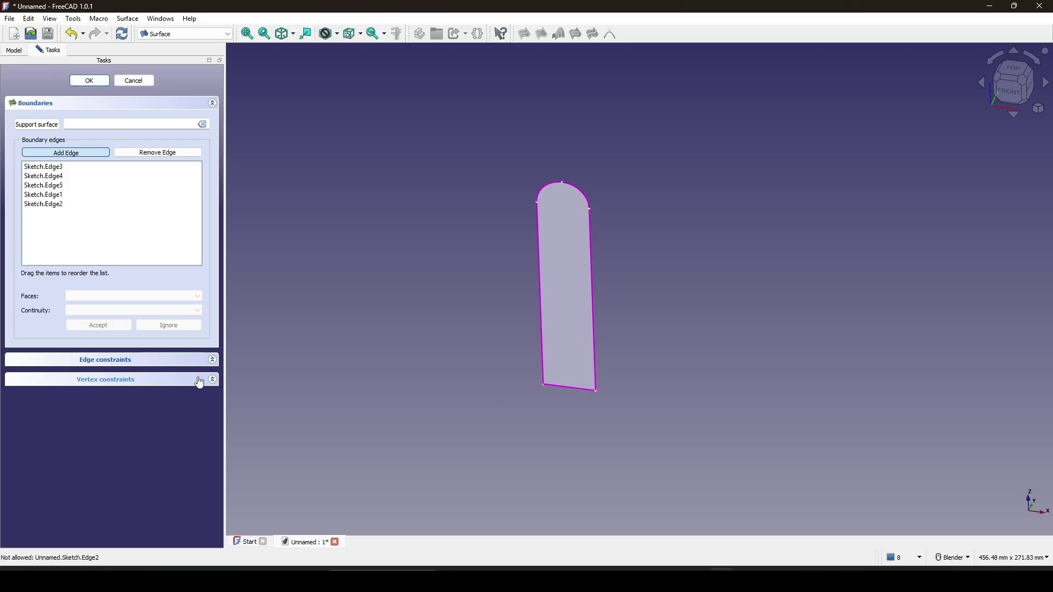
left_click(90, 81)
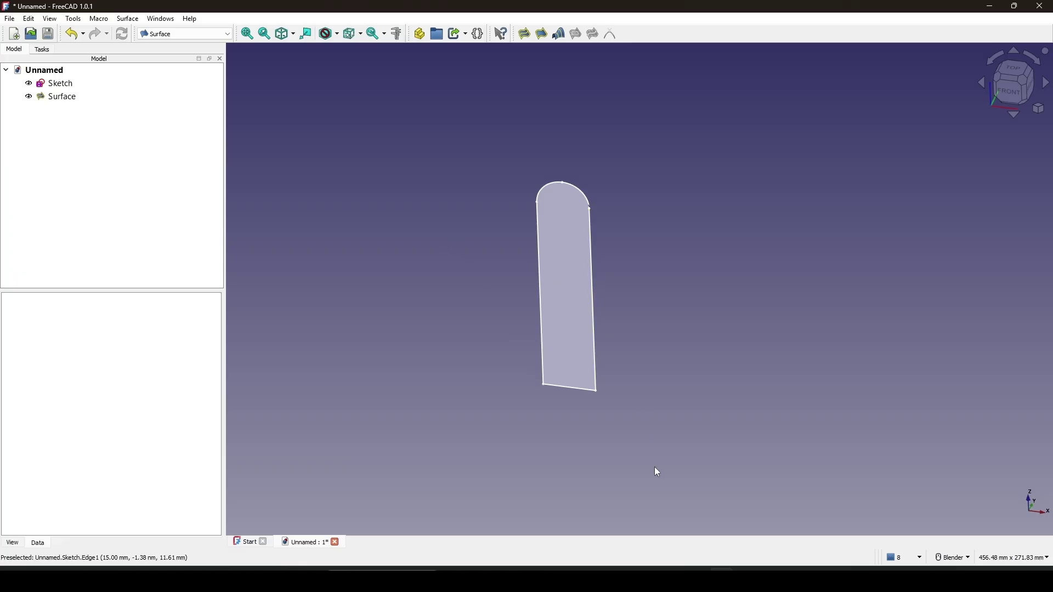
Step: Hide the profile sketch, leaving only the filled surface displayed
middle_click_drag(656, 472, 599, 466)
left_click(60, 84)
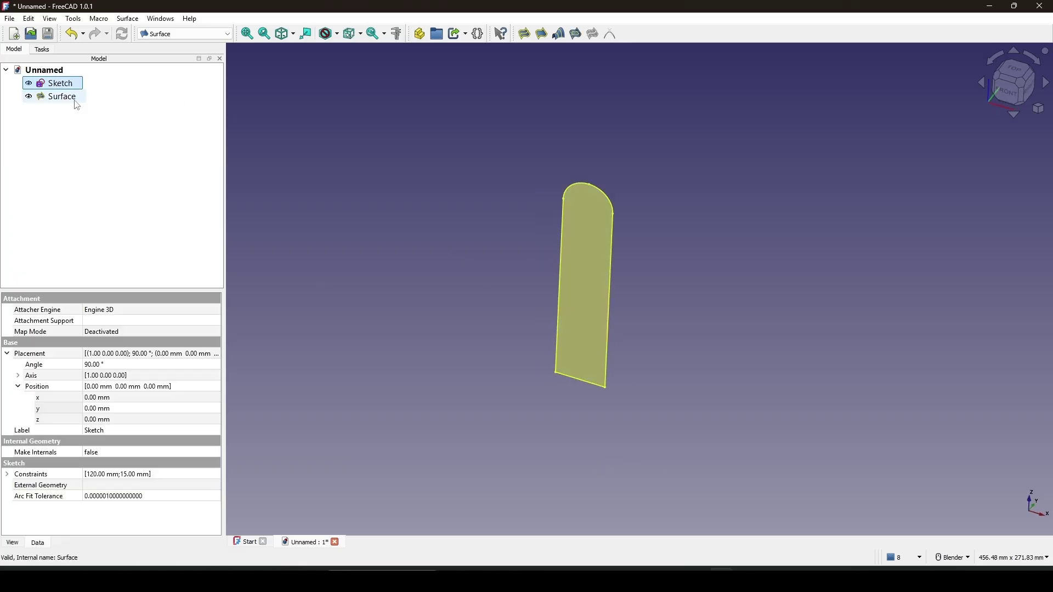
left_click(729, 308)
mouse_move(721, 313)
middle_mouse_down()
mouse_move(665, 253)
mouse_move(657, 273)
mouse_move(648, 266)
middle_mouse_up()
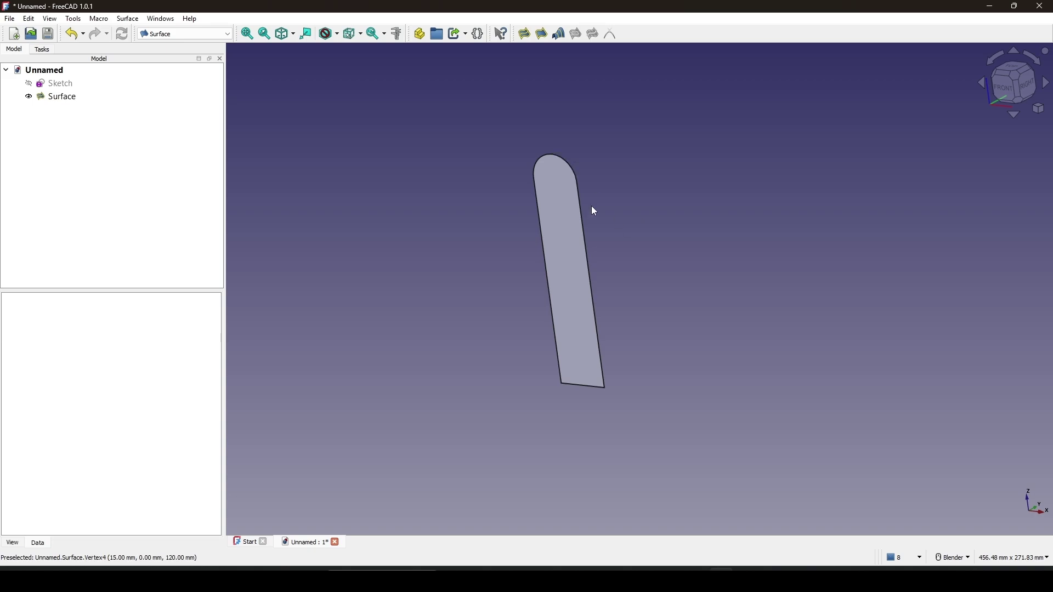
Step: Select the filled surface and switch to the Draft workbench
left_click(62, 101)
left_click(183, 34)
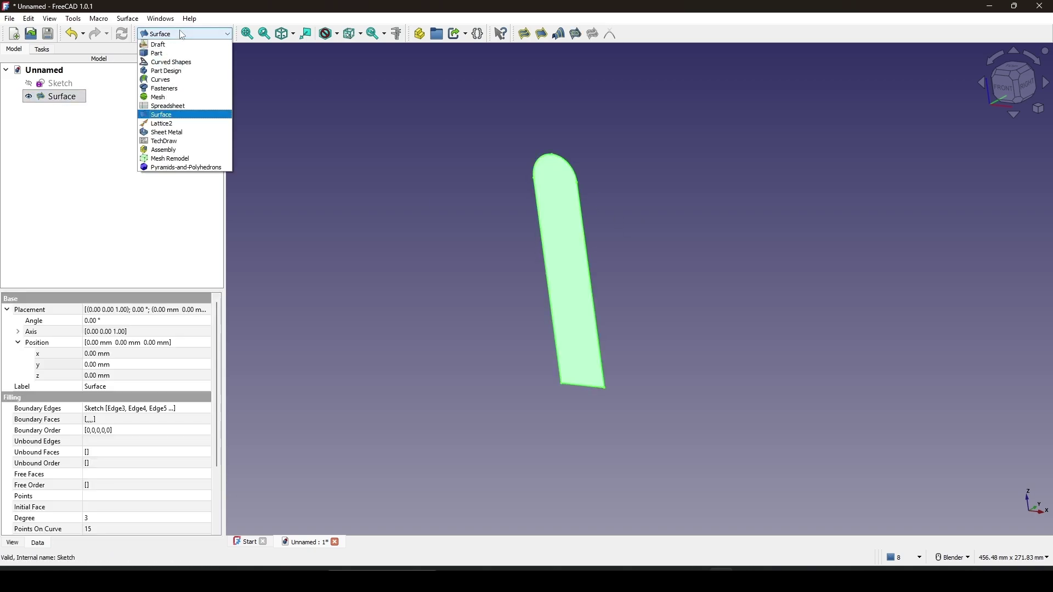
left_click(159, 44)
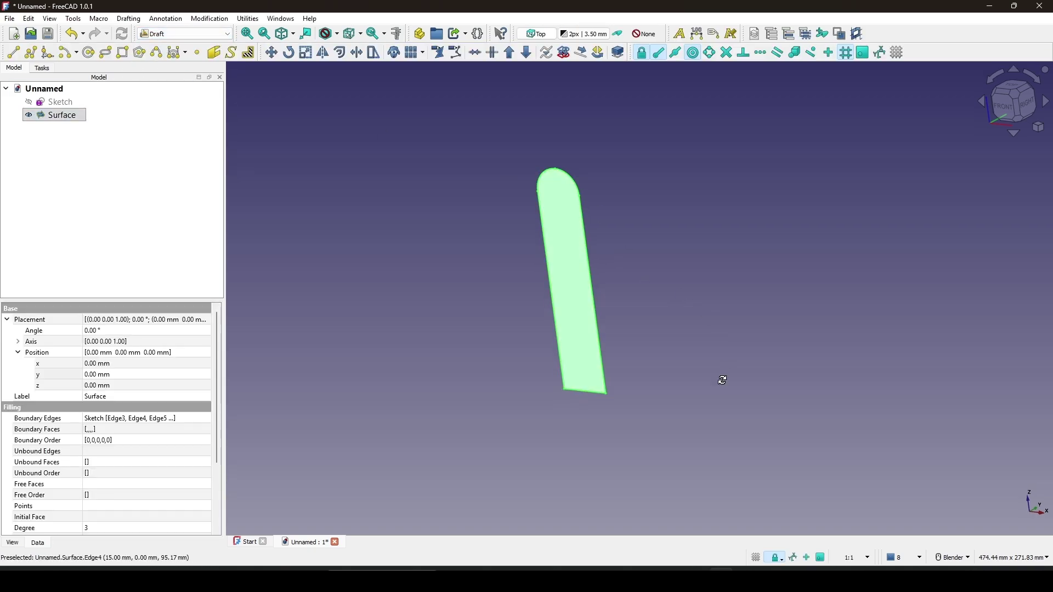
middle_click_drag(726, 400, 663, 351)
scroll(665, 354, "down", 2)
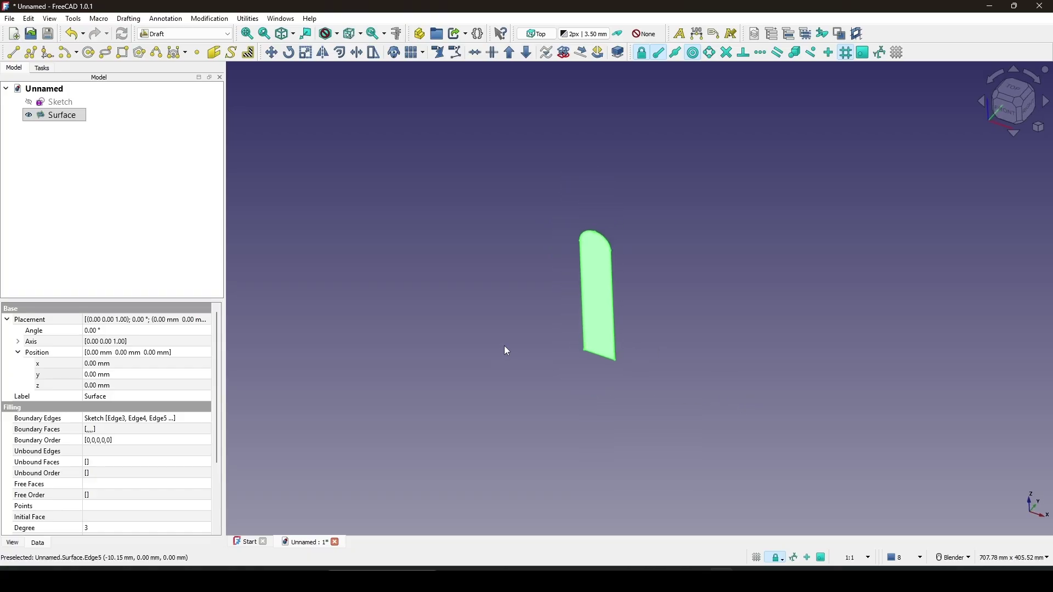
scroll(507, 351, "up", 2)
middle_click_drag(519, 353, 616, 369)
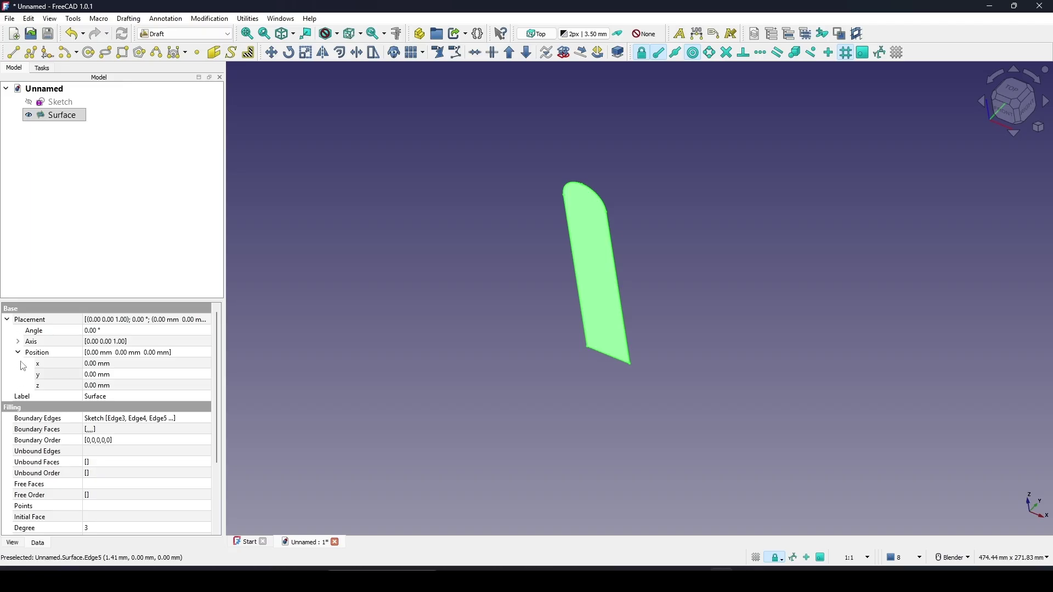
Step: Set the filled surface's Y position to 20 mm
left_click(115, 376)
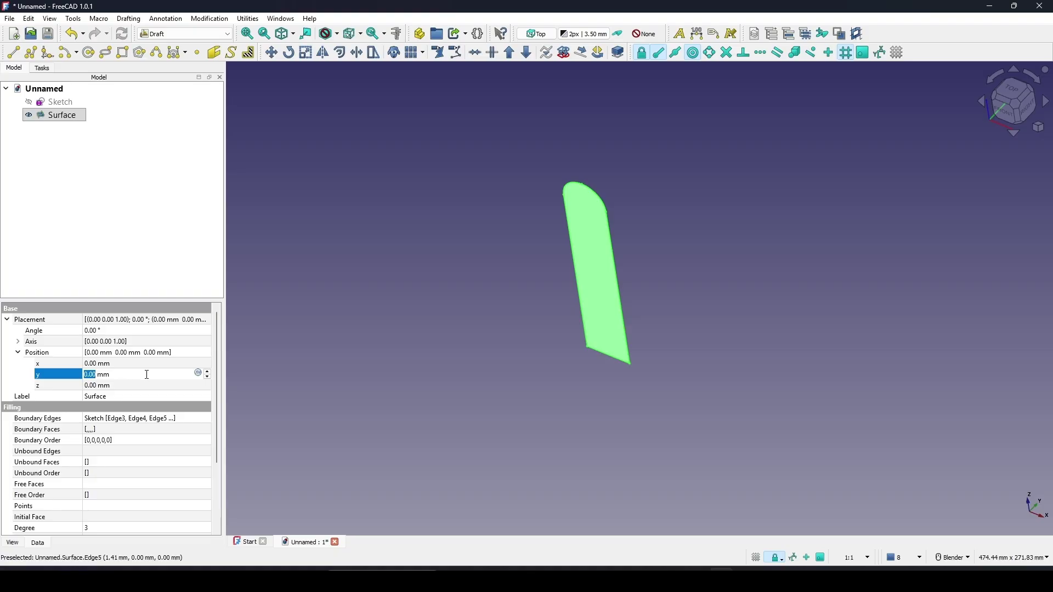
type("10")
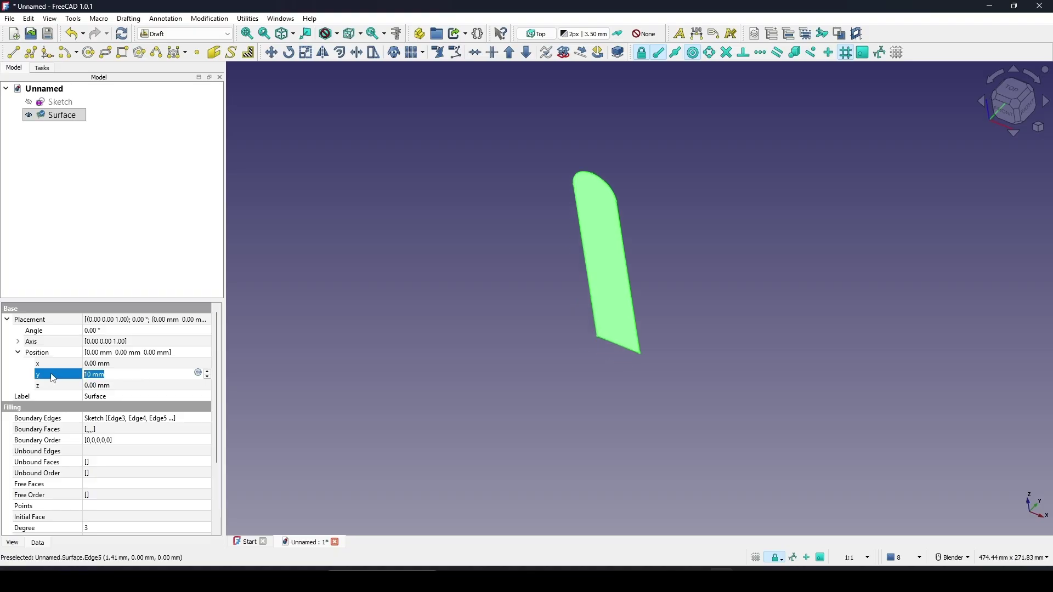
type("20")
key("Return")
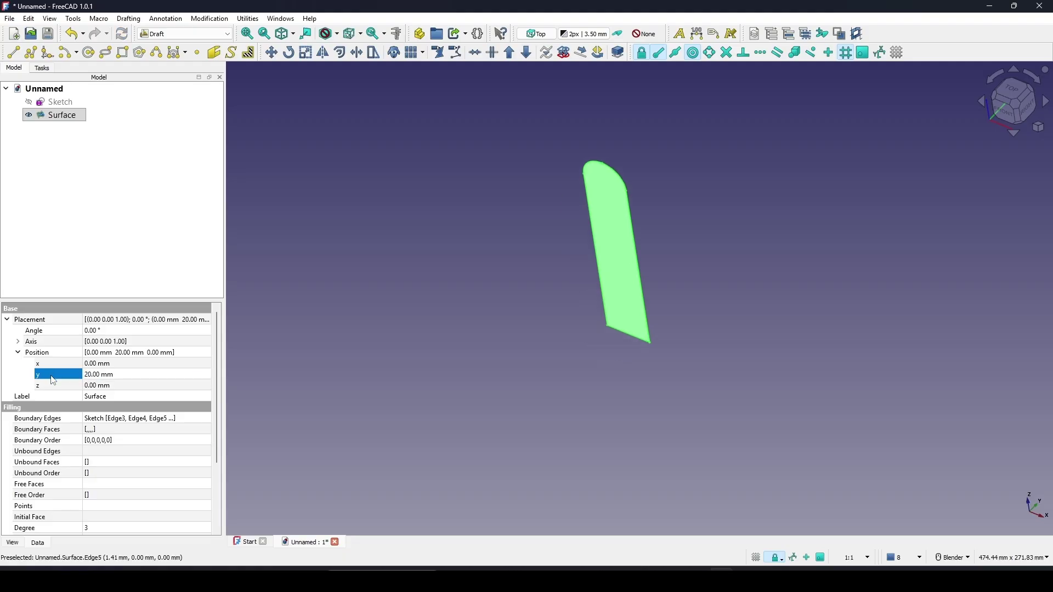
Step: Turn on the axis cross at the origin and deselect the surface
scroll(533, 330, "down", 2)
mouse_move(534, 328)
middle_mouse_down()
mouse_move(510, 327)
mouse_move(552, 329)
middle_mouse_up()
scroll(552, 329, "up", 1)
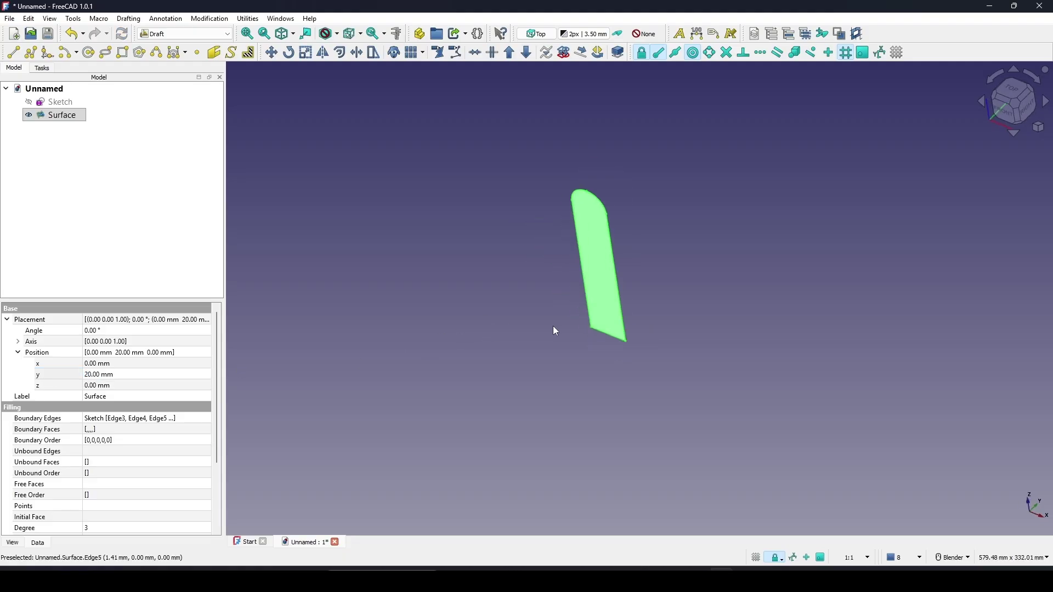
middle_click_drag(618, 305, 609, 314, "shift")
left_click(51, 19)
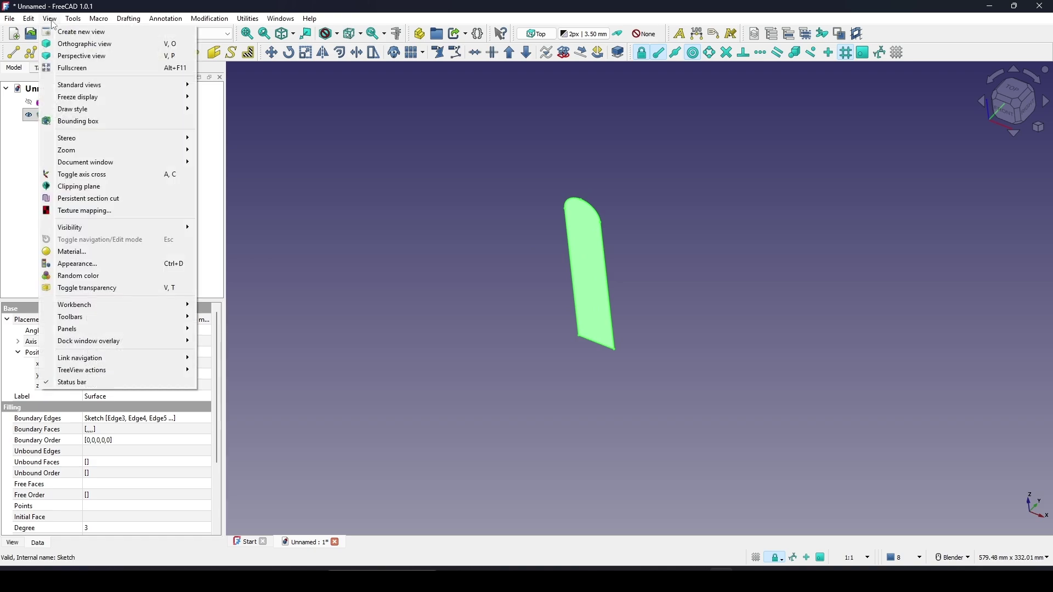
left_click(85, 174)
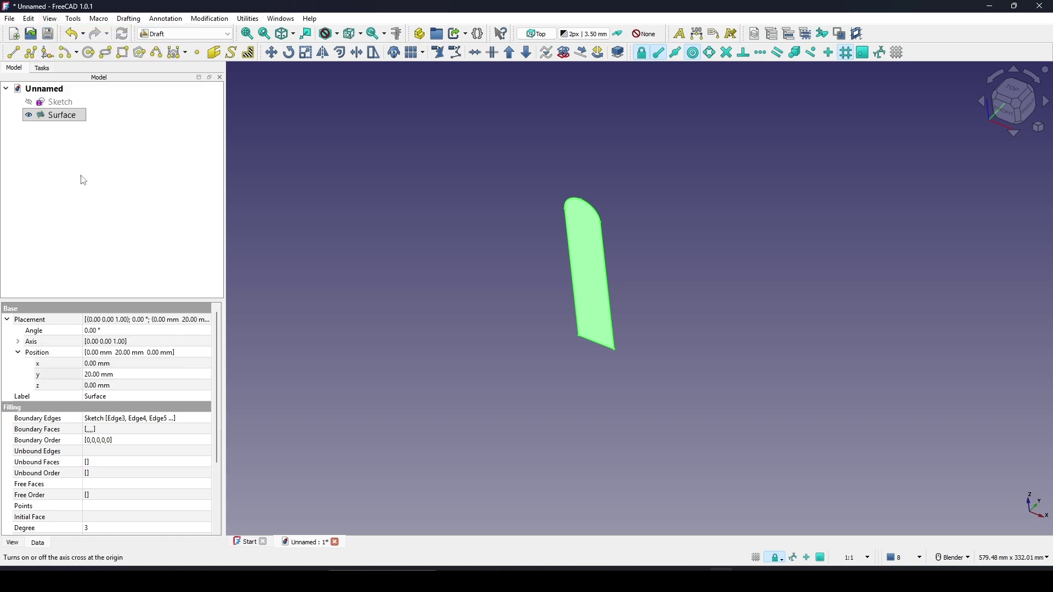
left_click(622, 387)
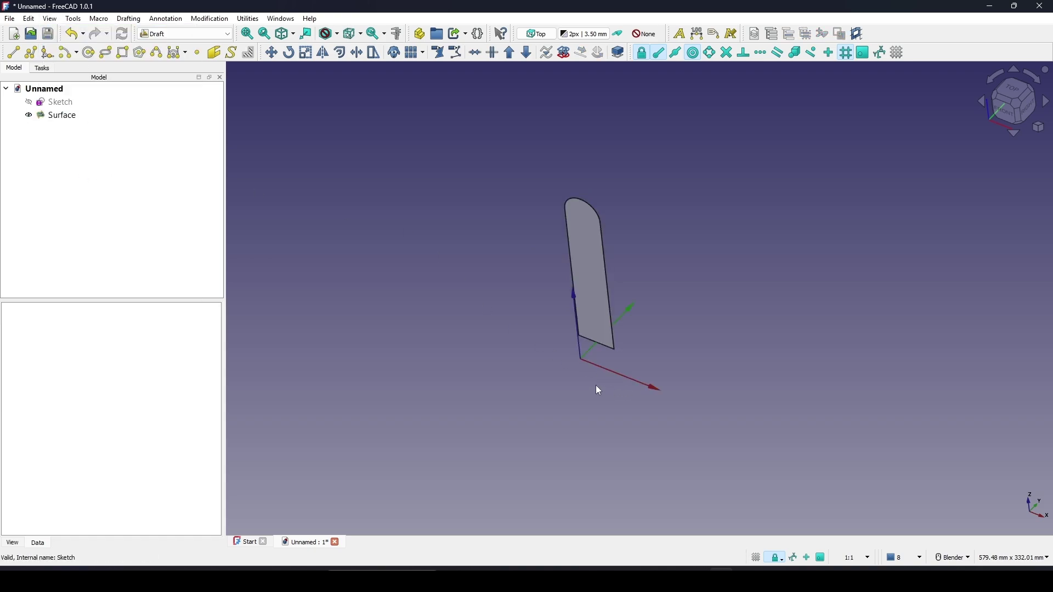
mouse_move(595, 385)
middle_mouse_down()
mouse_move(587, 378)
mouse_move(599, 377)
middle_mouse_up()
Step: Create a 360° polar array of the filled surface with 4 elements, centred on the origin
left_click(60, 116)
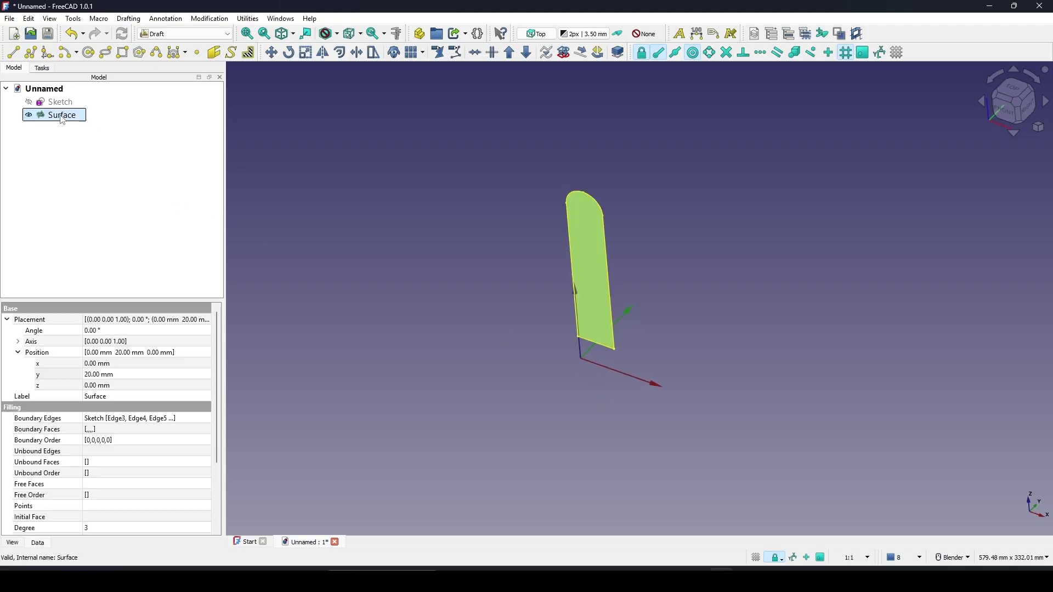
left_click(226, 20)
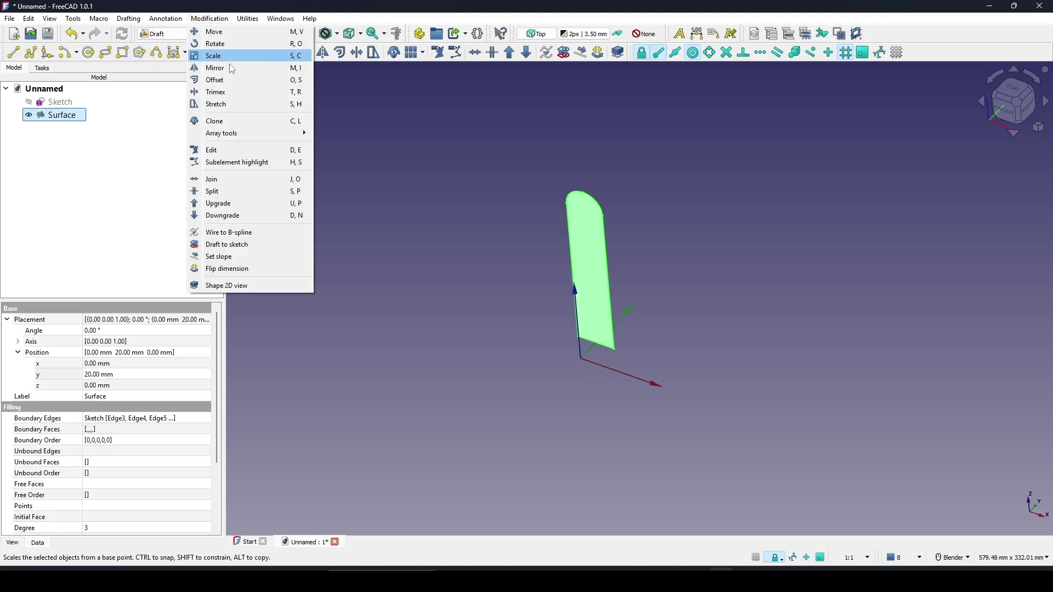
mouse_move(246, 141)
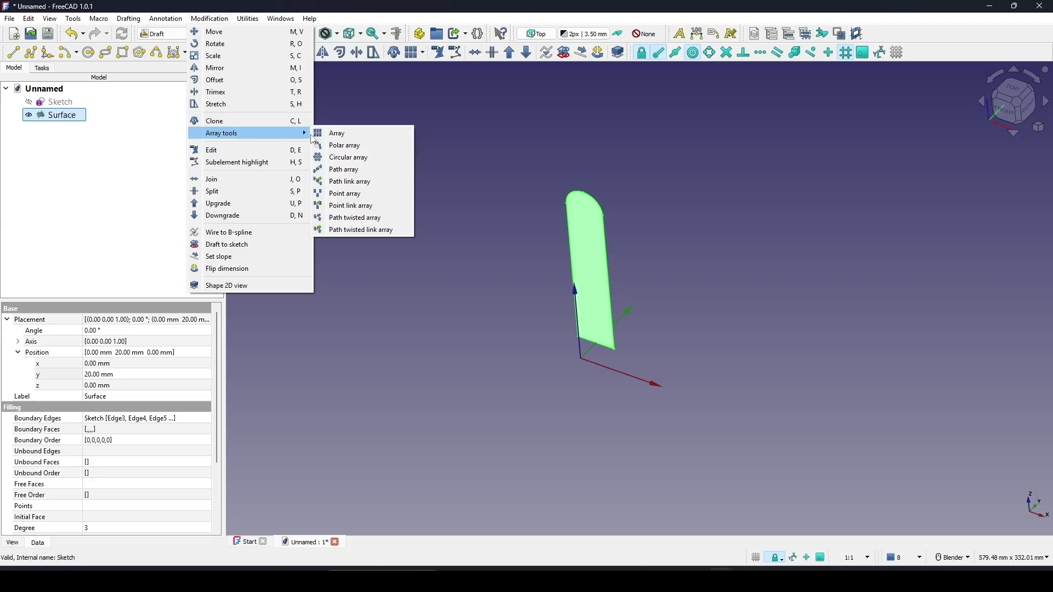
left_click(347, 145)
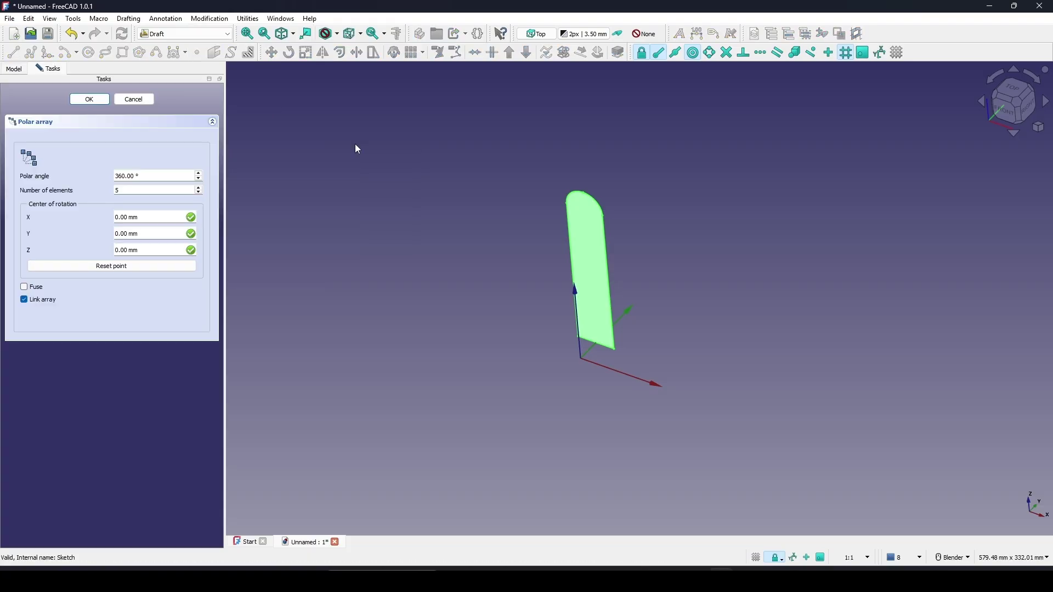
left_click(129, 269)
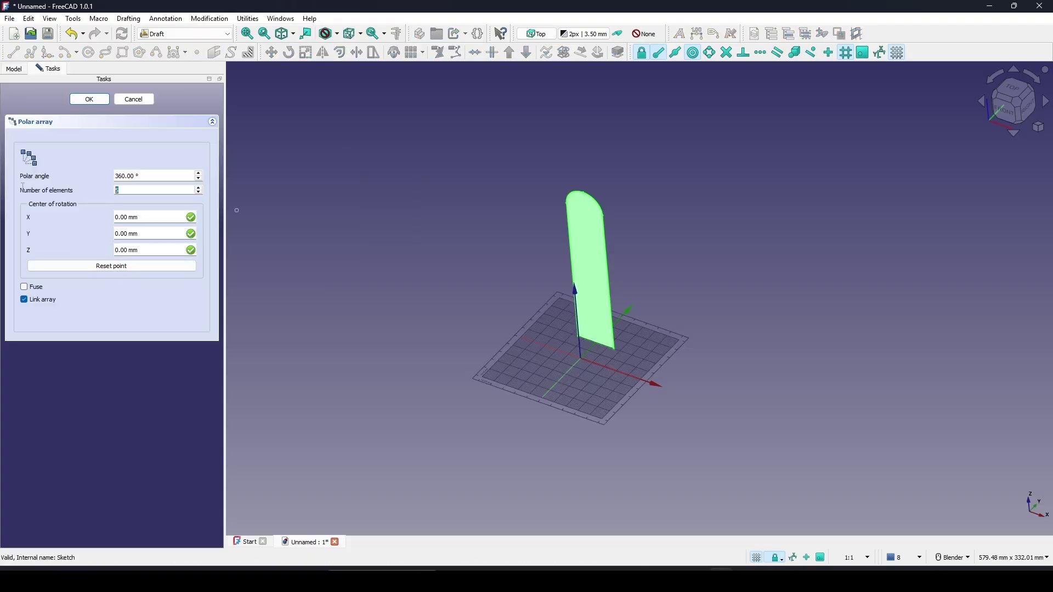
left_click(90, 99)
left_click(687, 236)
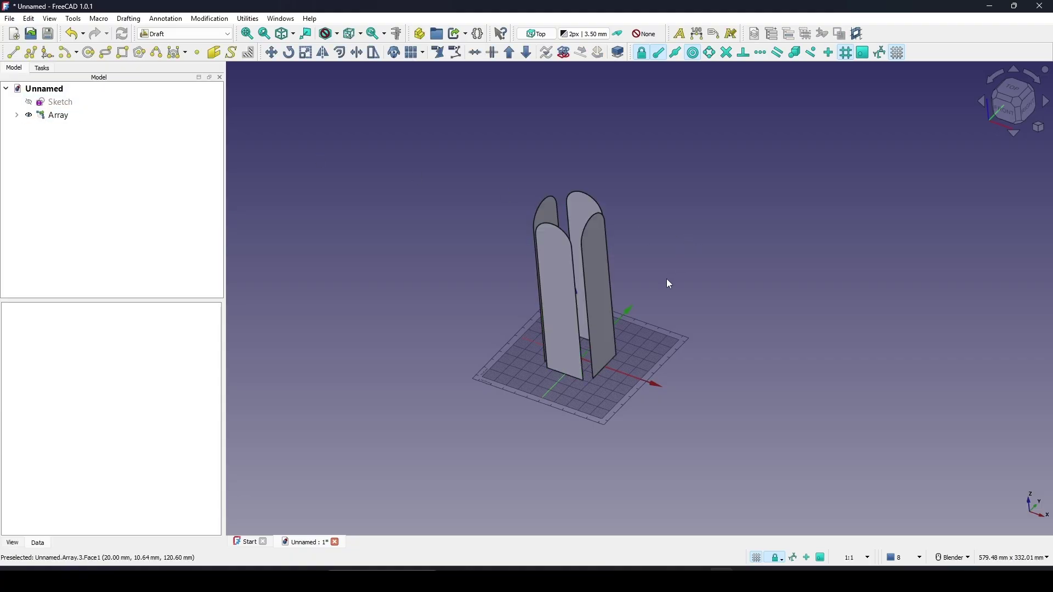
Step: Switch to the Part workbench and fuse the arrayed side faces into one object, accepting the use of non-solids
middle_click_drag(652, 335, 622, 280)
middle_click_drag(684, 280, 639, 324)
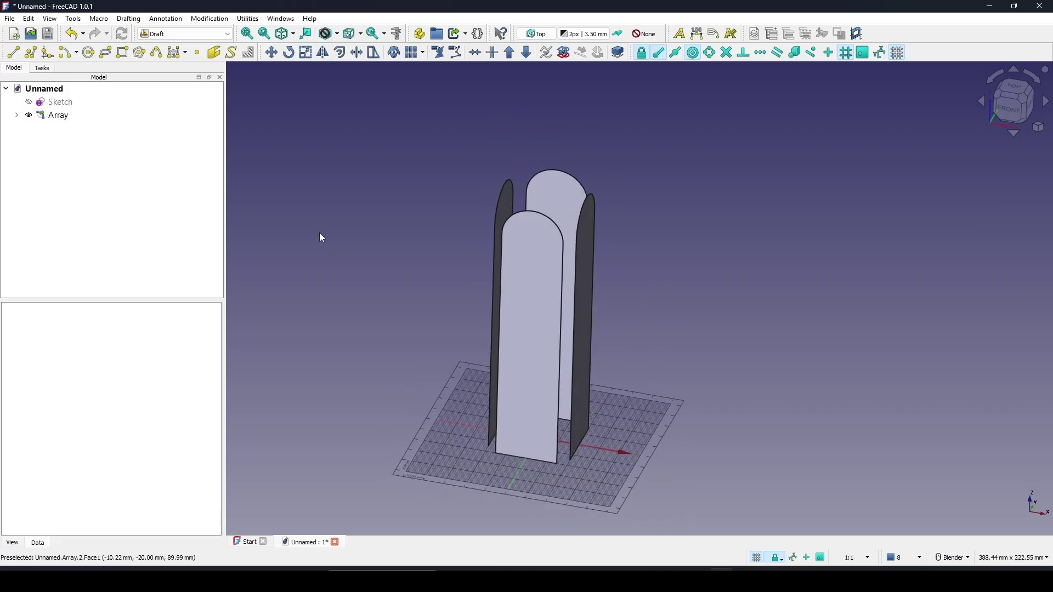
left_click(197, 36)
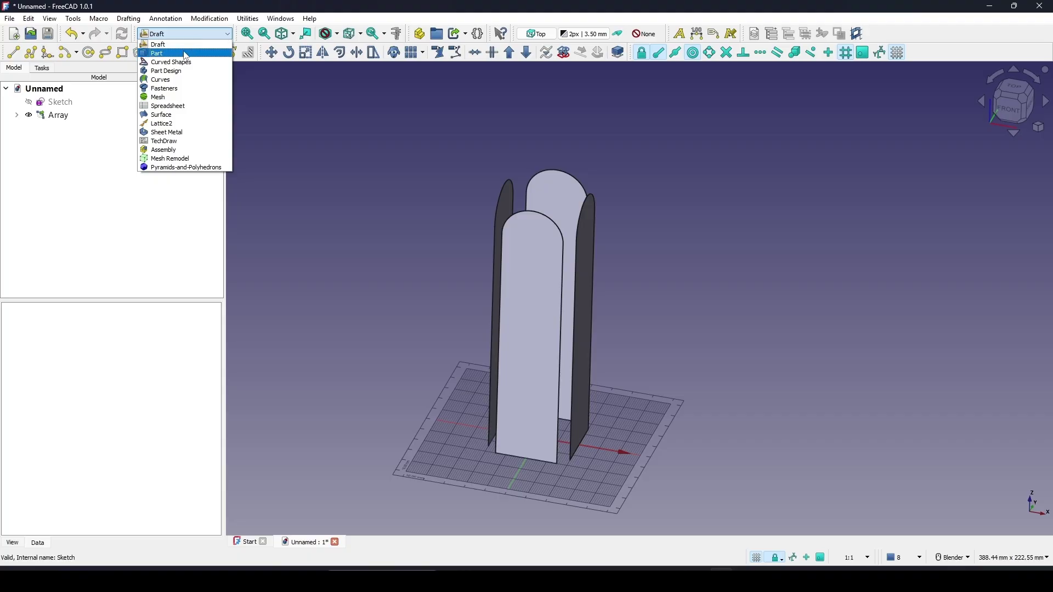
left_click(186, 53)
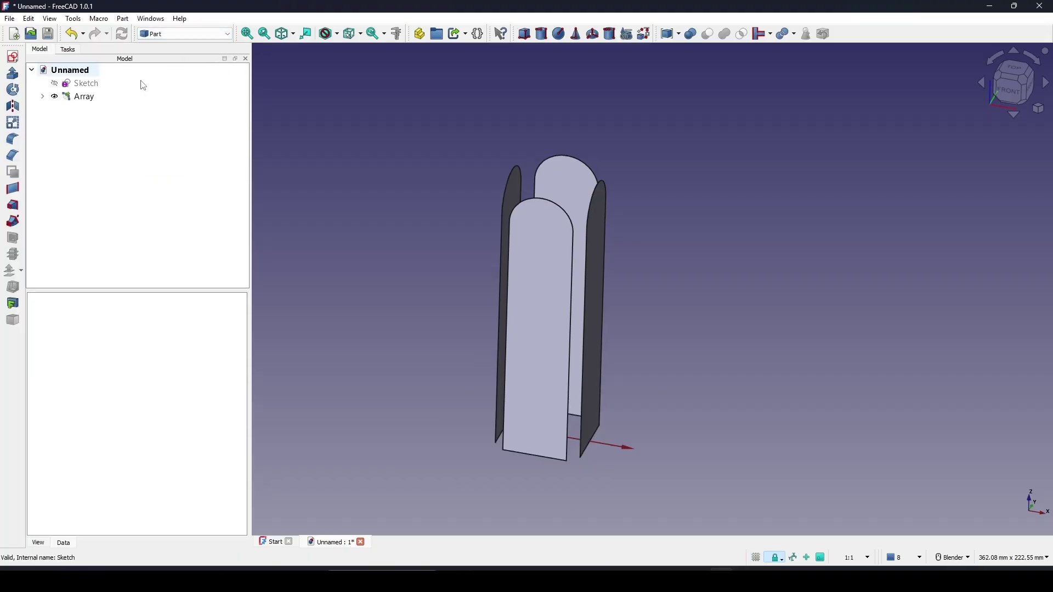
left_click(83, 97)
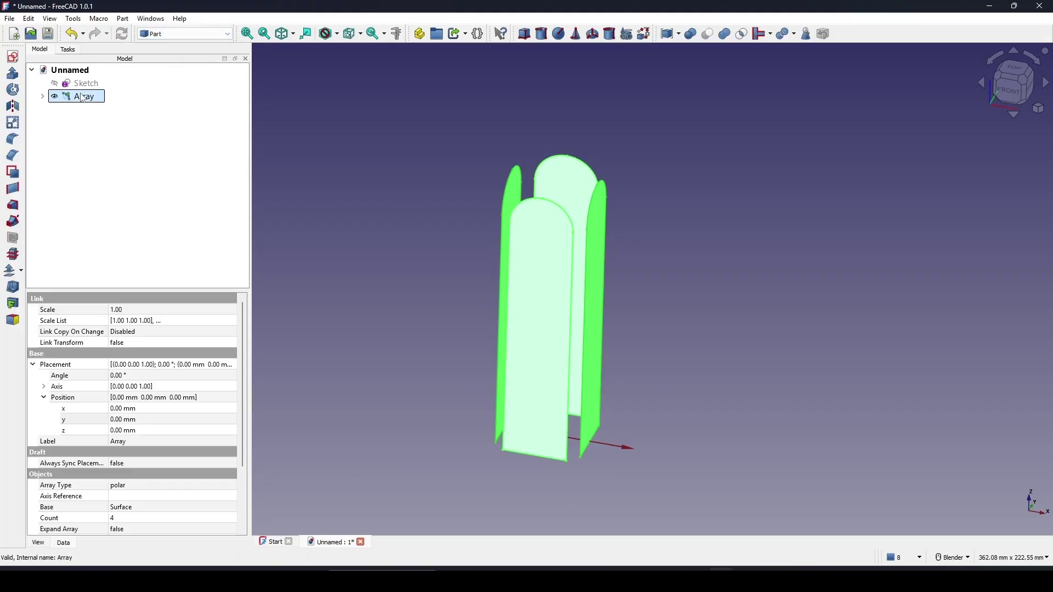
left_click(726, 40)
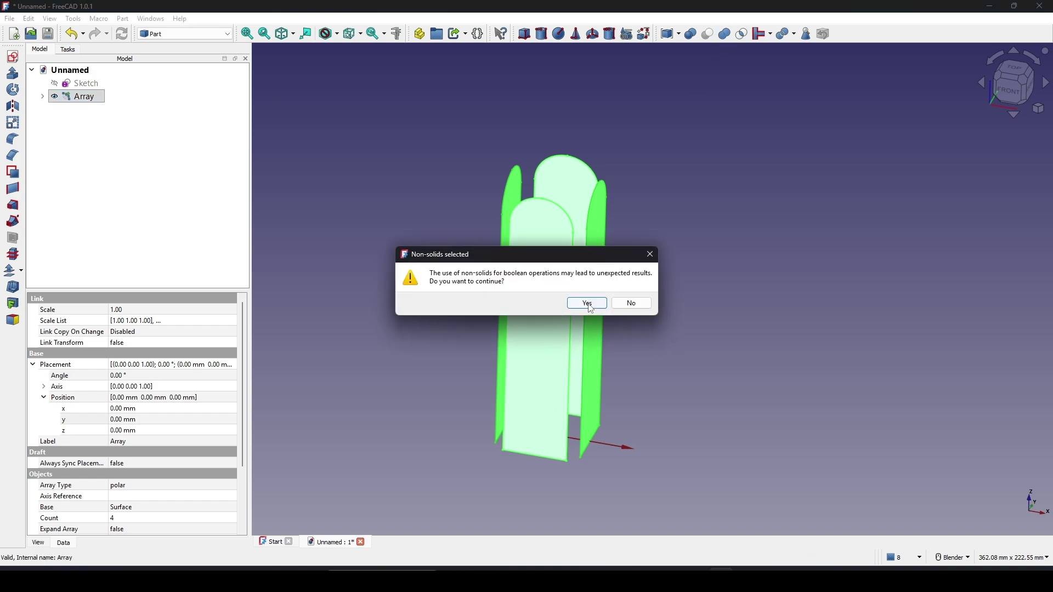
left_click(586, 304)
left_click(756, 304)
Step: Start a sketch on the XY plane and import the facing end points of two adjacent side faces at one corner as external geometry
middle_click_drag(631, 349, 559, 410)
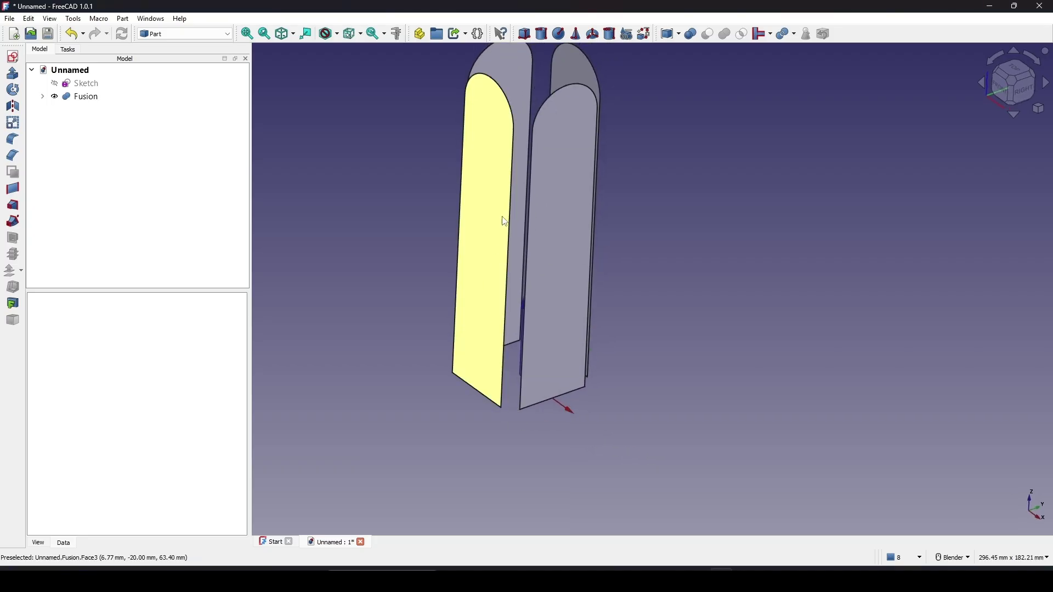
middle_click_drag(505, 222, 529, 254)
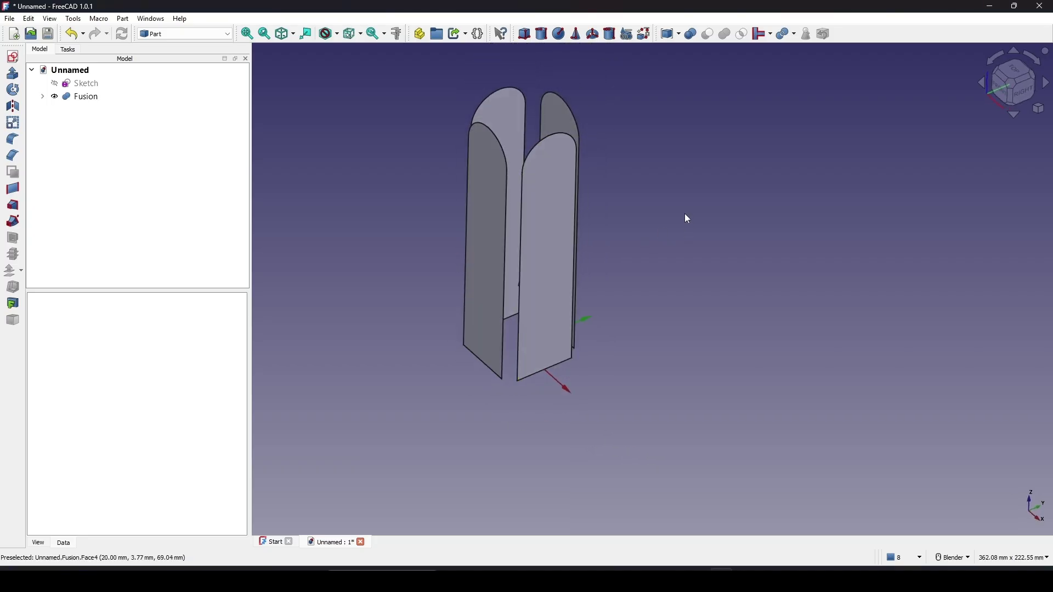
left_click(14, 58)
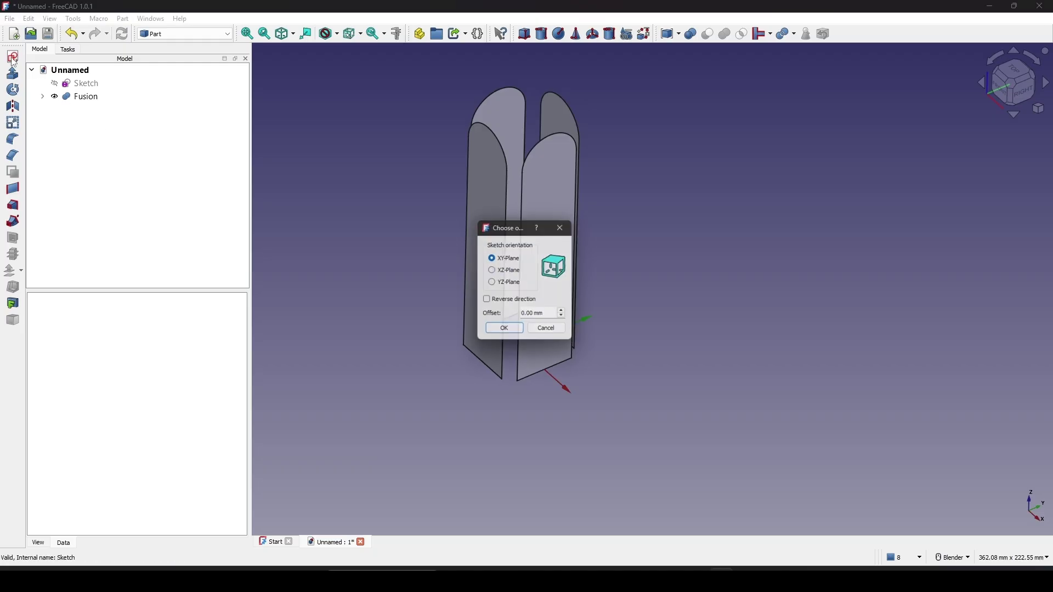
left_click(522, 332)
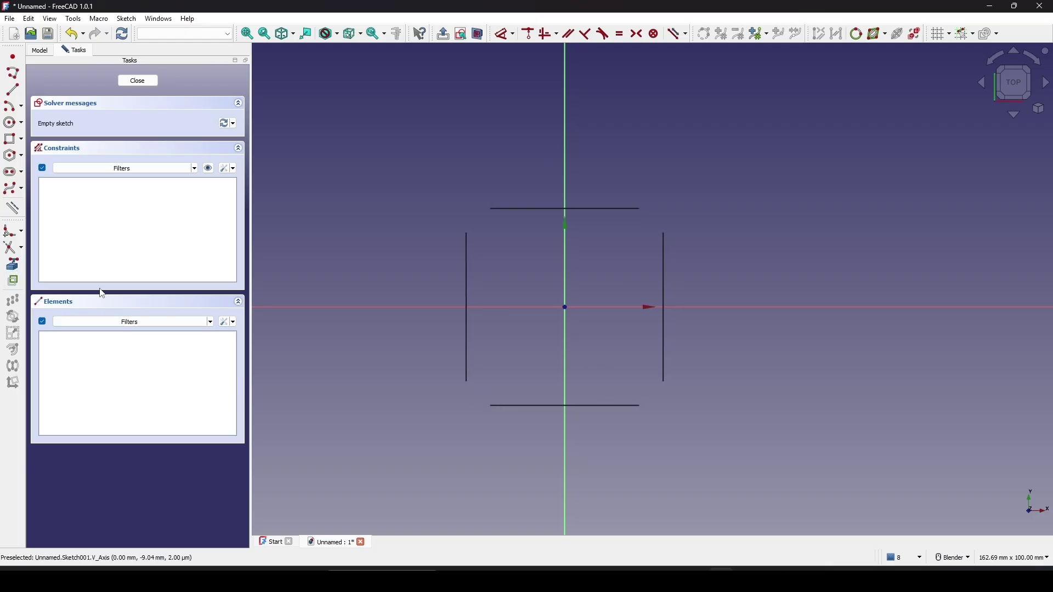
left_click(466, 381)
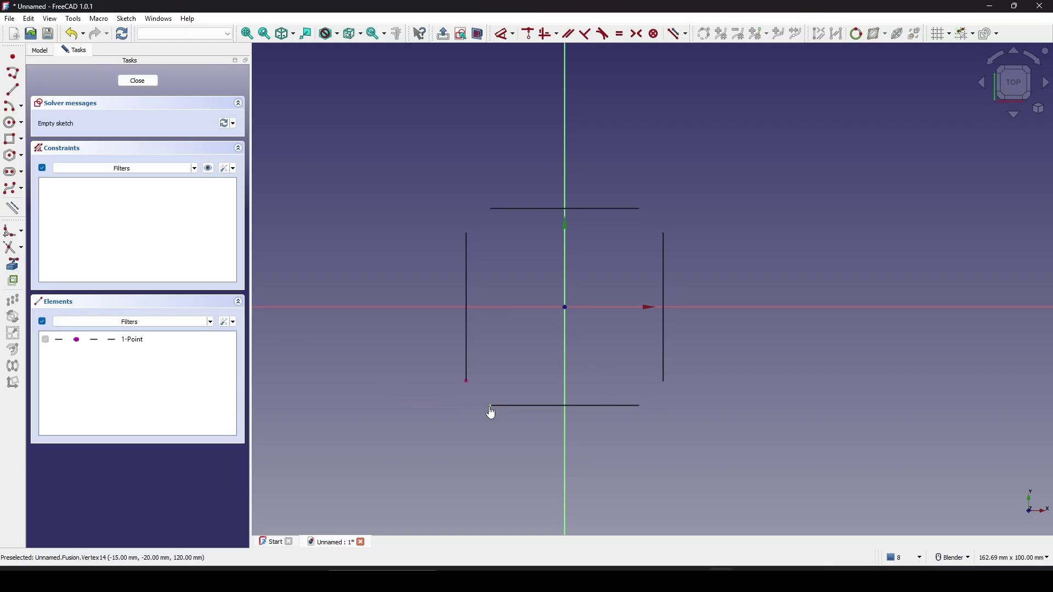
left_click(492, 407)
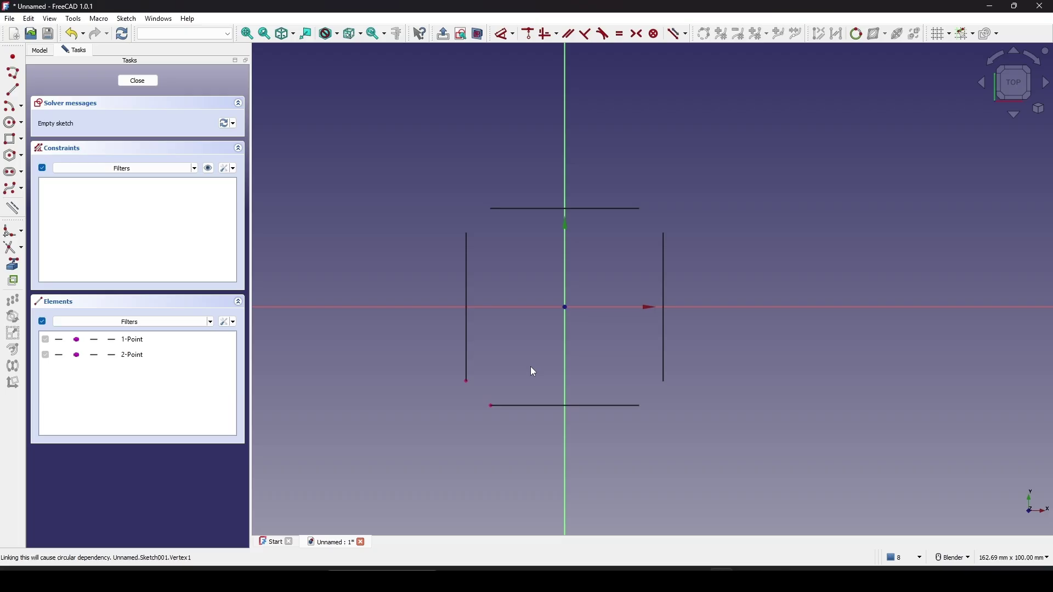
Step: Draw a three-point arc about 6 mm in radius, bulging outward between the two imported corner points
left_click(21, 108)
left_click(32, 120)
scroll(567, 375, "up", 2)
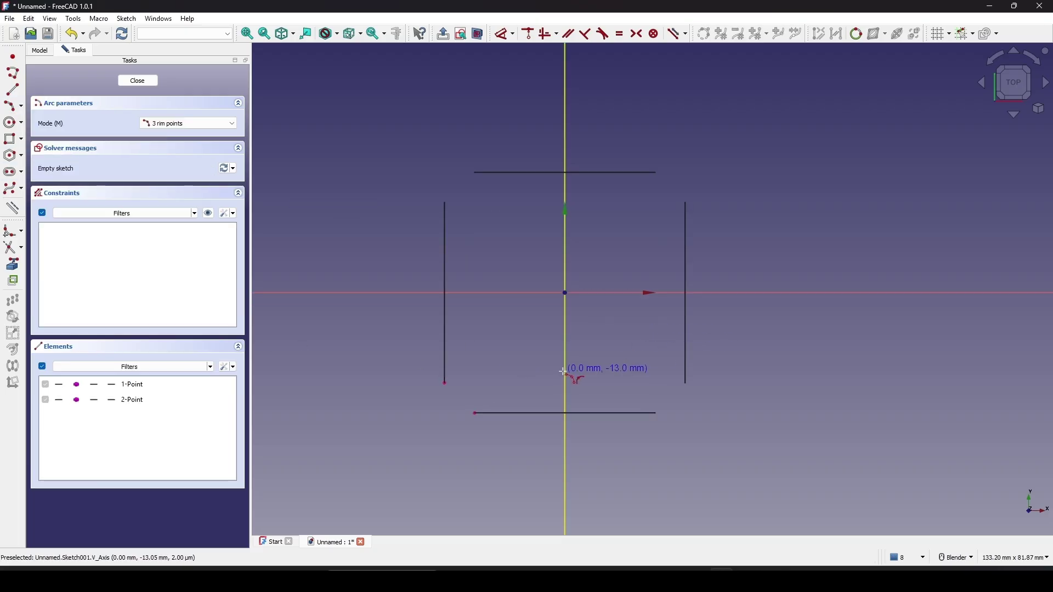
left_click(419, 387)
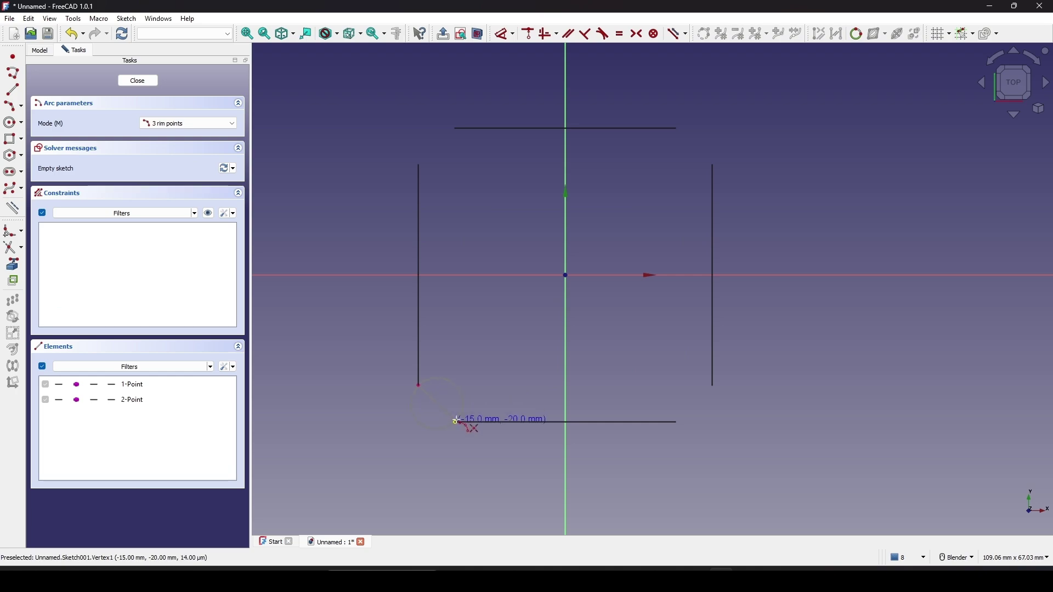
left_click(433, 411)
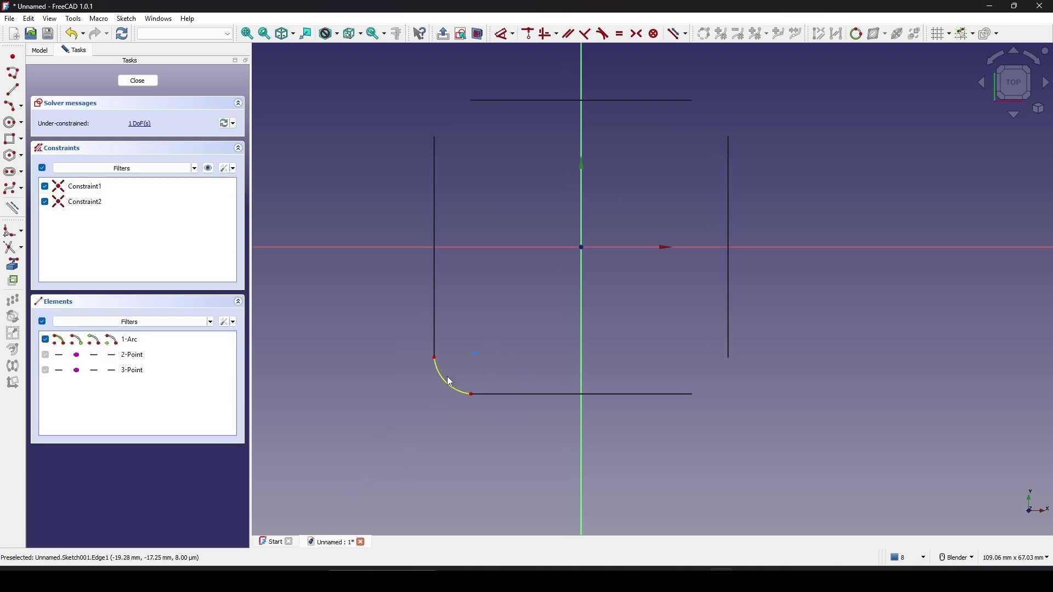
left_click_drag(453, 386, 448, 389)
left_click_drag(448, 383, 447, 383)
Step: Set the corner arc's radius to 10 mm and close the sketch
left_click(439, 382)
key("k")
key("r")
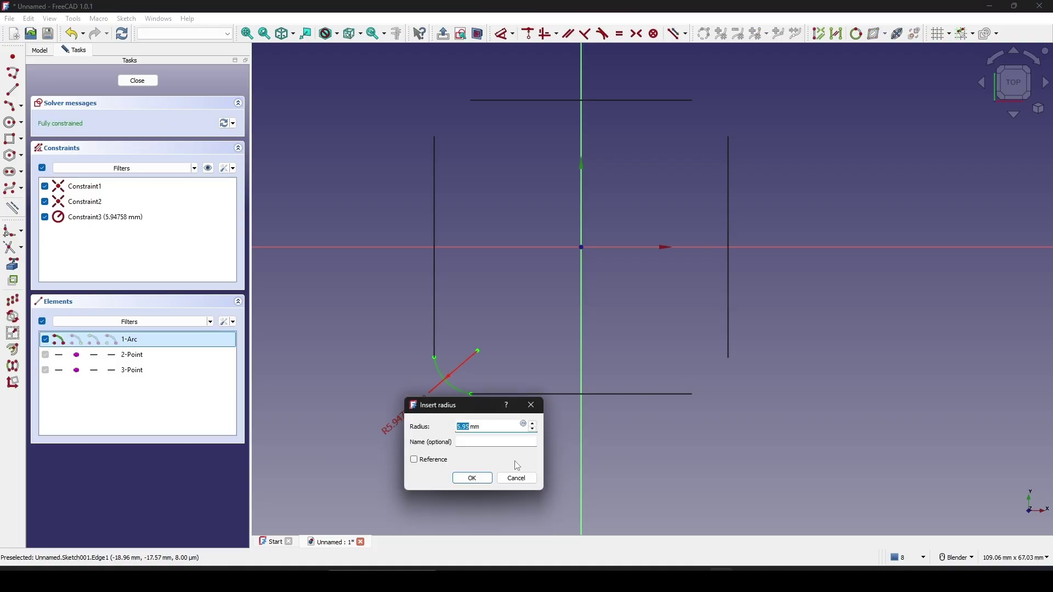
type("10")
key("Return")
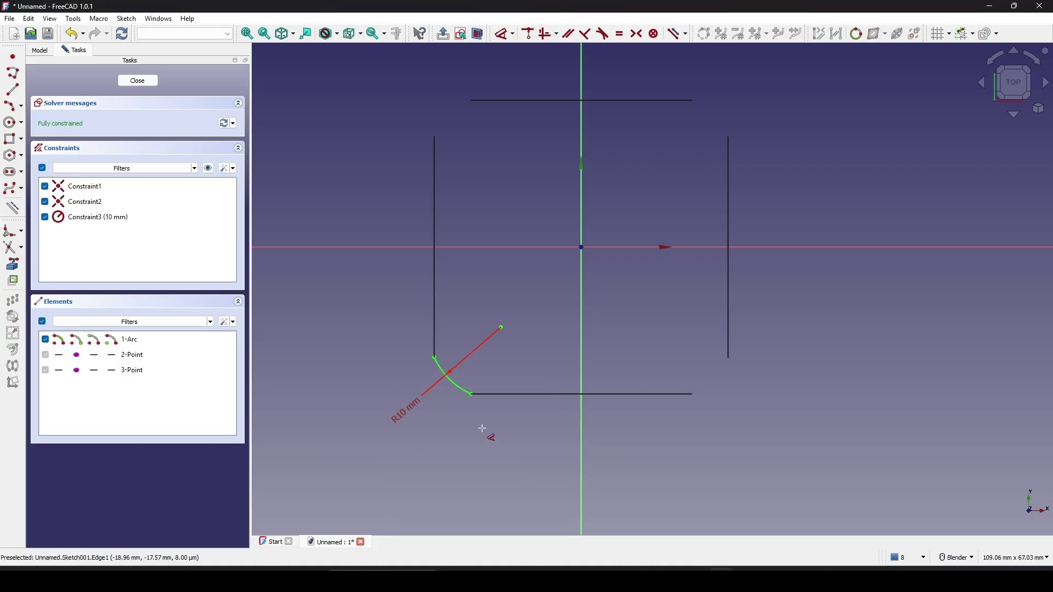
scroll(542, 363, "down", 3)
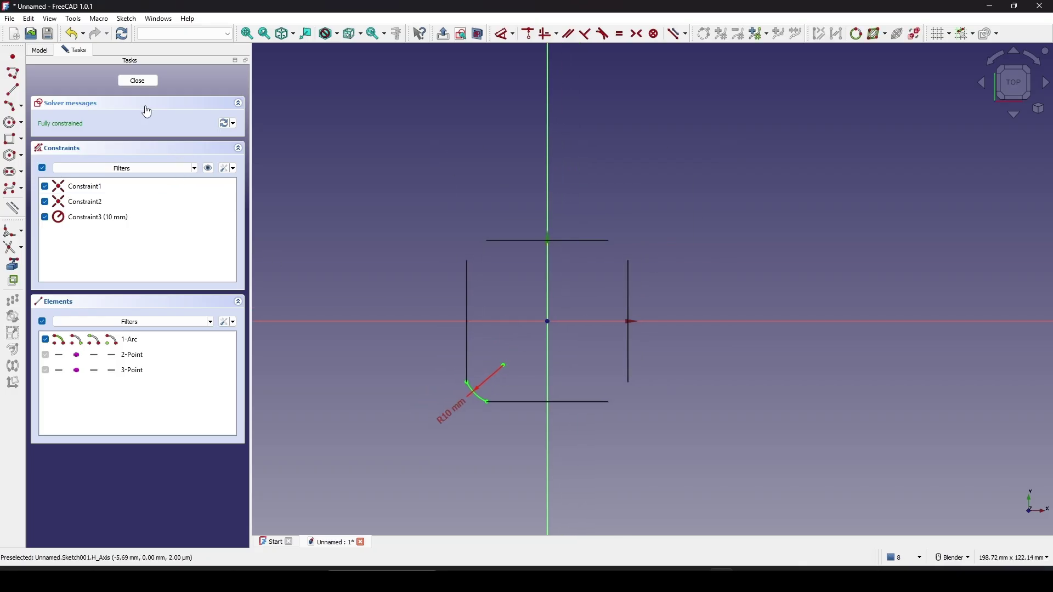
left_click(138, 81)
Step: Sweep the corner arc sketch along the adjoining side face's straight vertical edge, leaving it as a surface with Frenet enabled
mouse_move(604, 357)
middle_mouse_down()
mouse_move(615, 305)
mouse_move(783, 320)
mouse_move(419, 348)
mouse_move(458, 367)
mouse_move(582, 282)
mouse_move(539, 322)
middle_mouse_up()
left_click(291, 213)
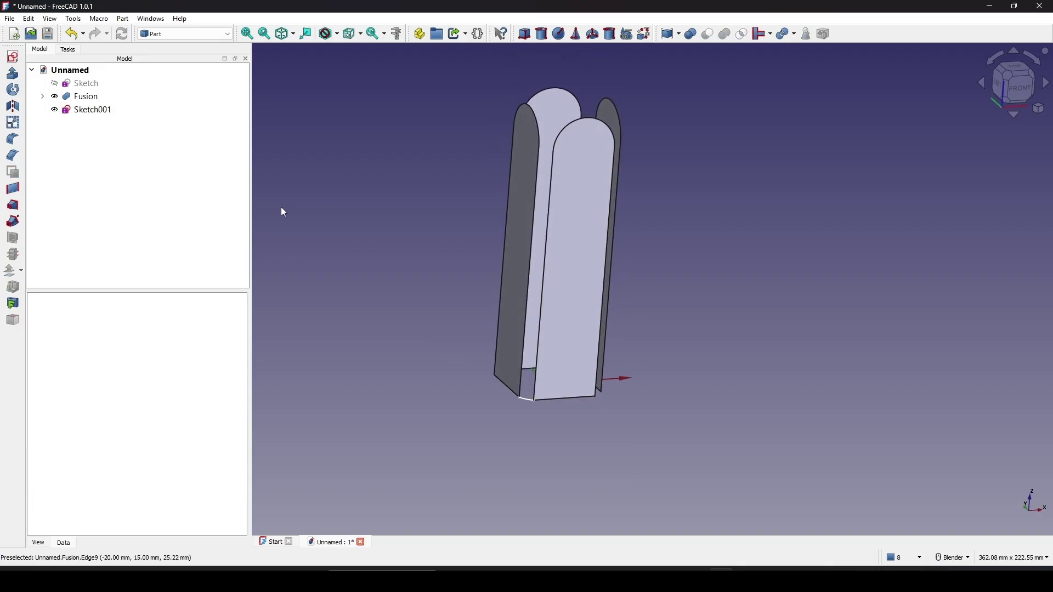
left_click(14, 222)
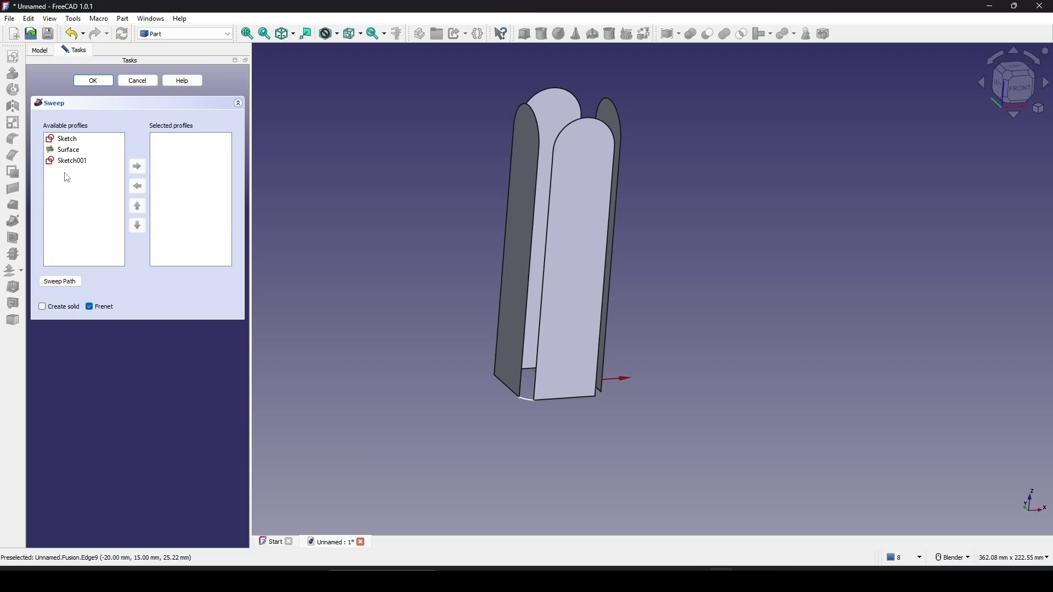
left_click(78, 162)
double_click(79, 162)
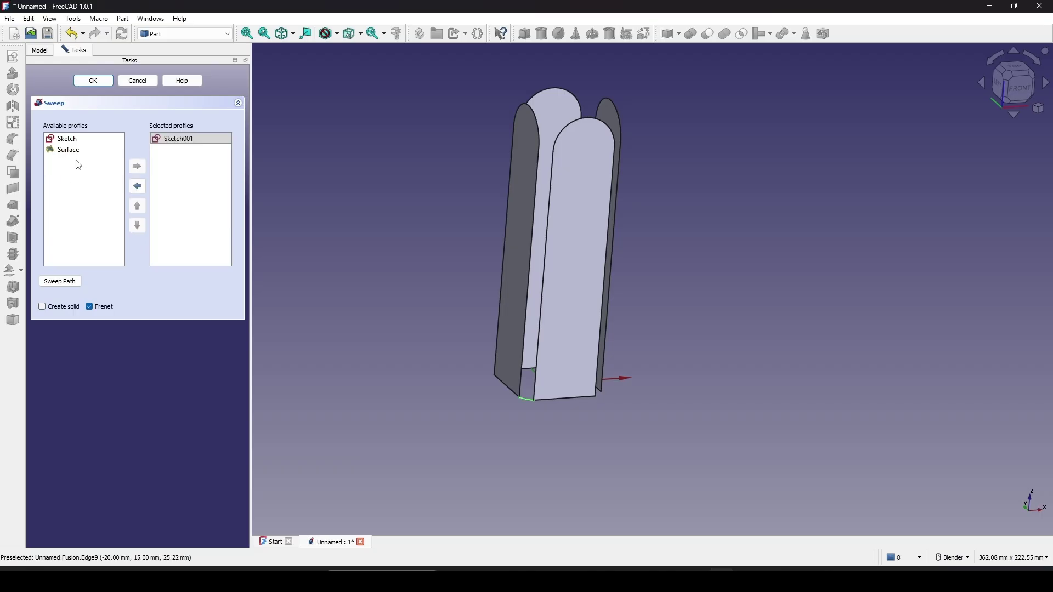
left_click(70, 281)
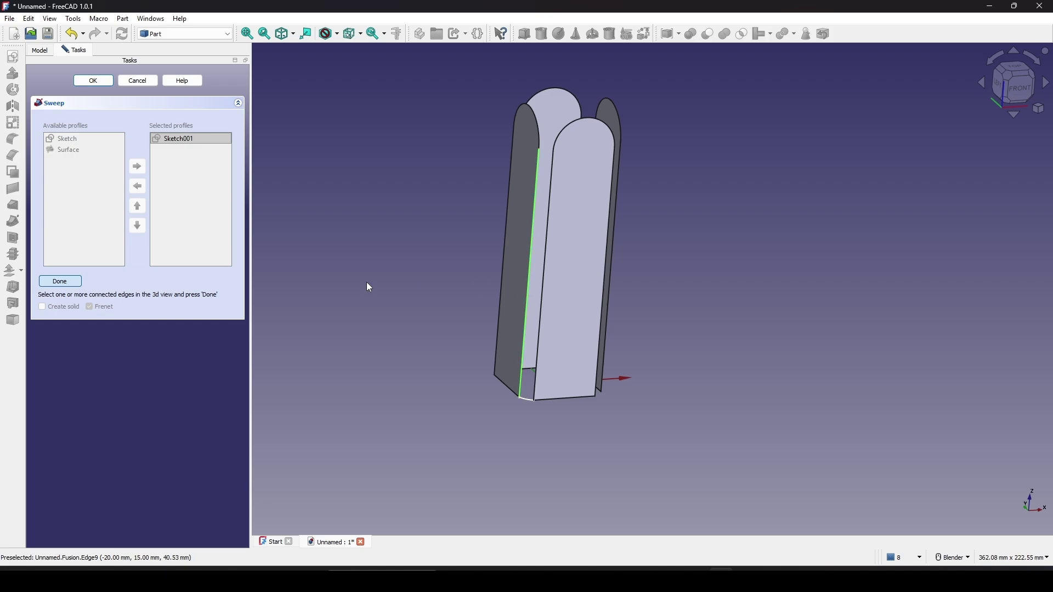
left_click(61, 282)
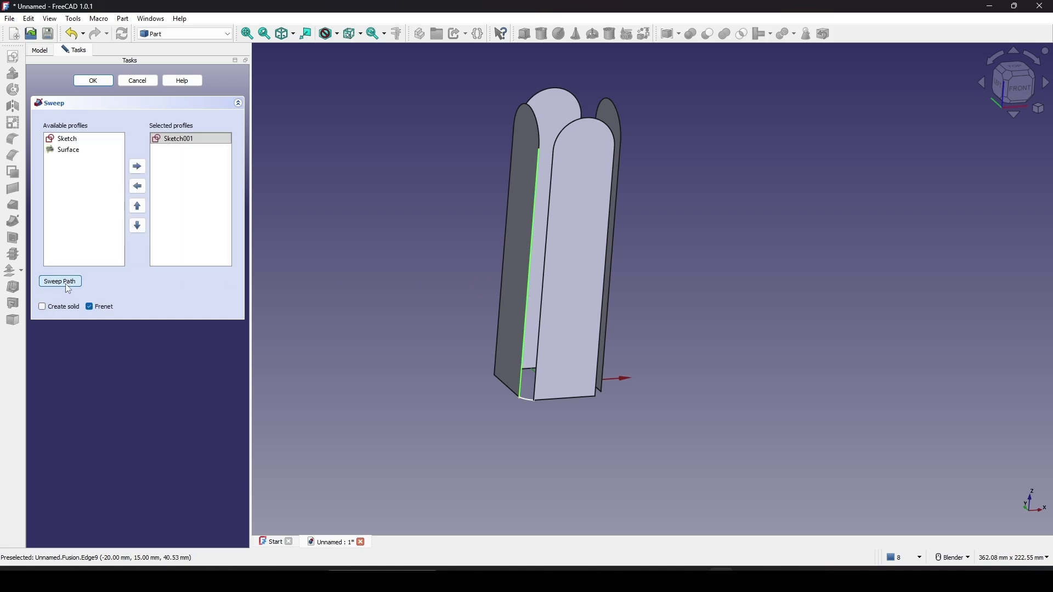
left_click(94, 81)
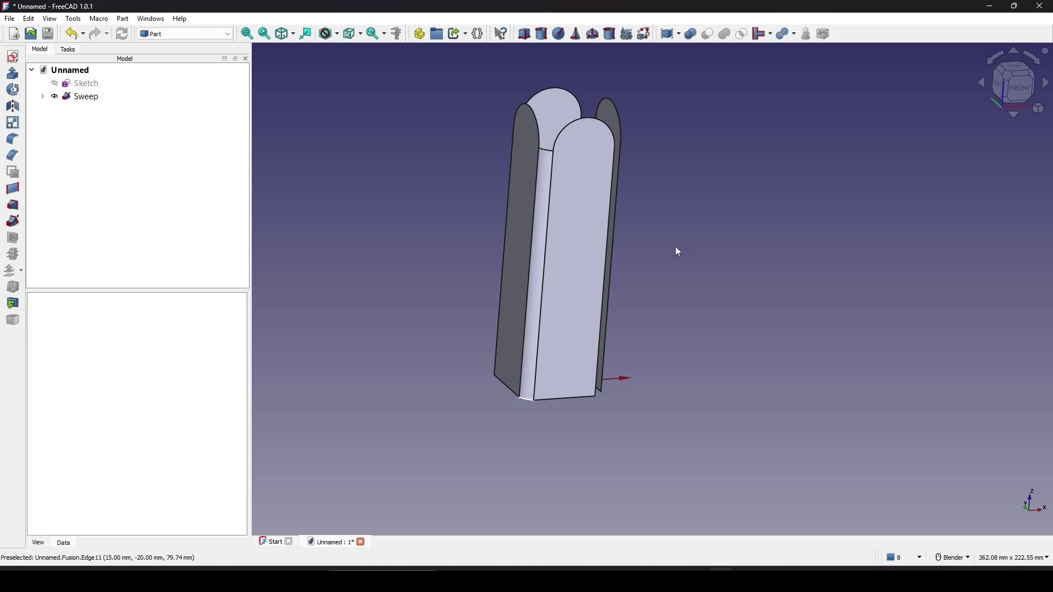
Step: Examine the swept corner surface, its source objects and the arched face edges above it
mouse_move(678, 251)
middle_mouse_down()
mouse_move(705, 162)
mouse_move(686, 238)
mouse_move(672, 233)
middle_mouse_up()
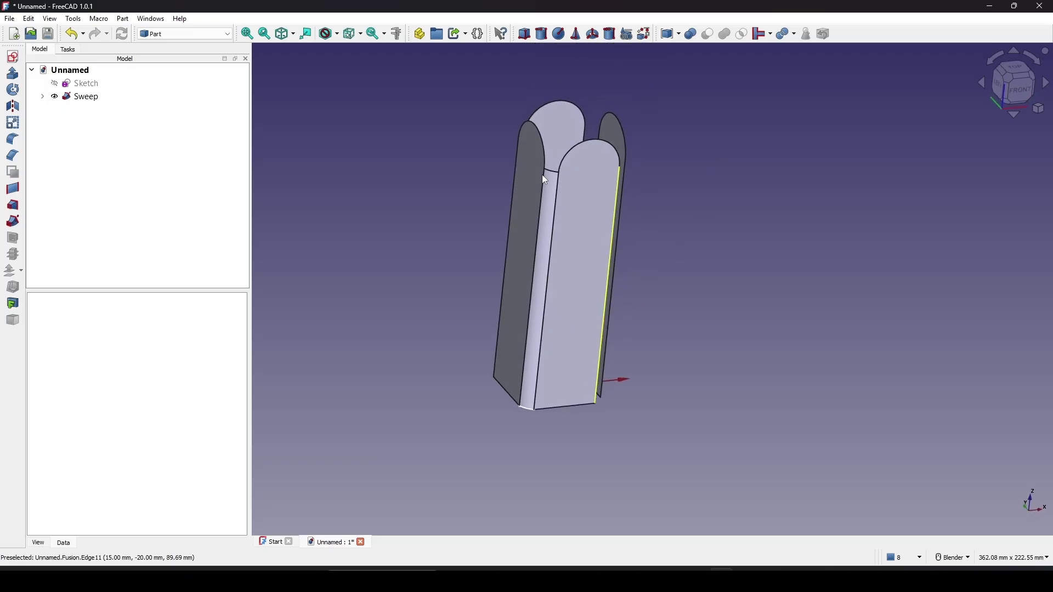
scroll(554, 194, "up", 3)
scroll(555, 197, "down", 3)
middle_click_drag(484, 212, 473, 239)
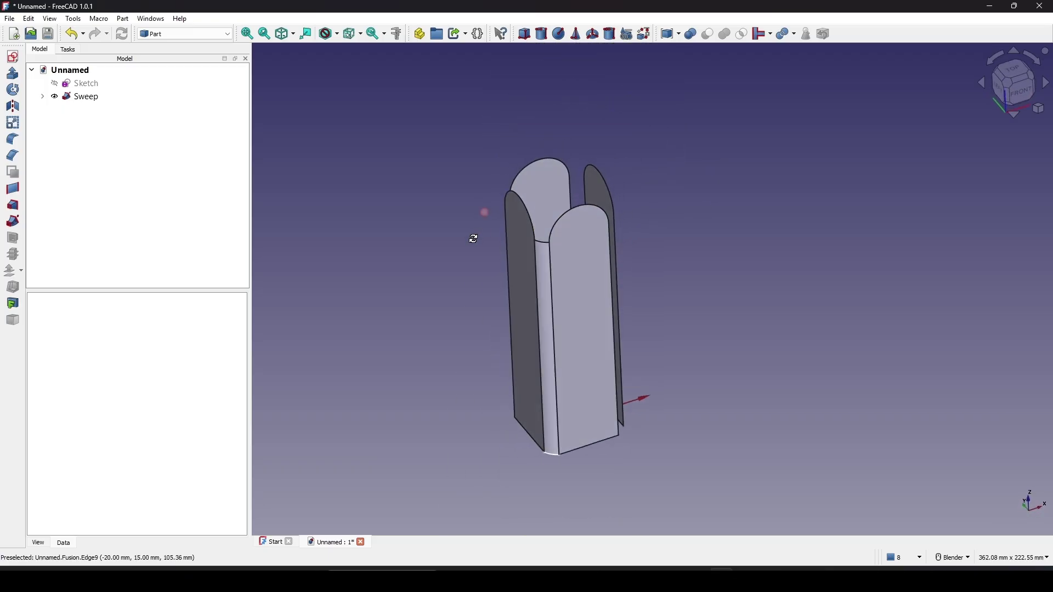
scroll(558, 216, "up", 5)
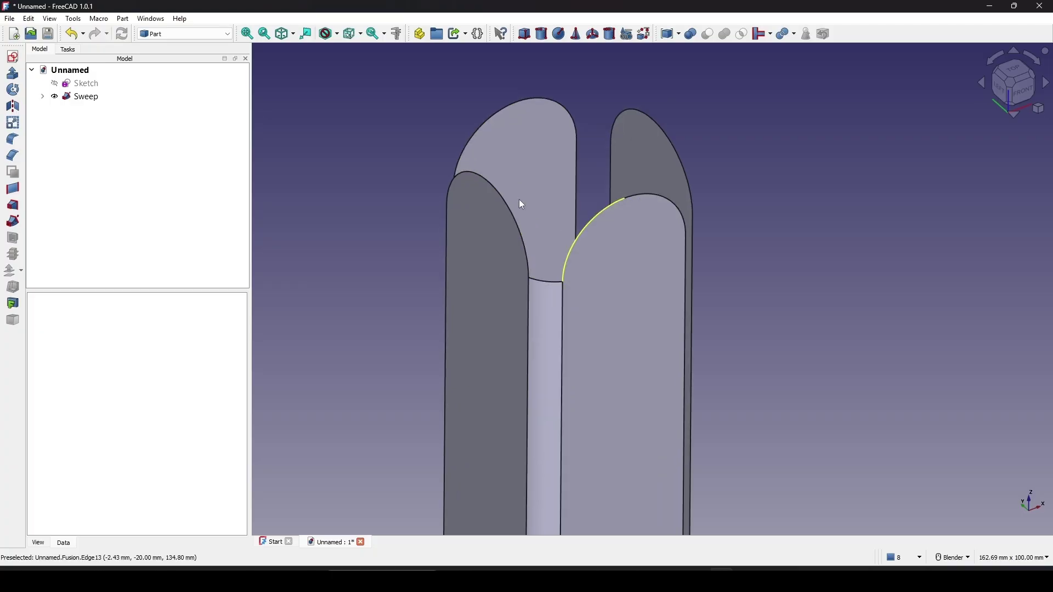
left_click(43, 97)
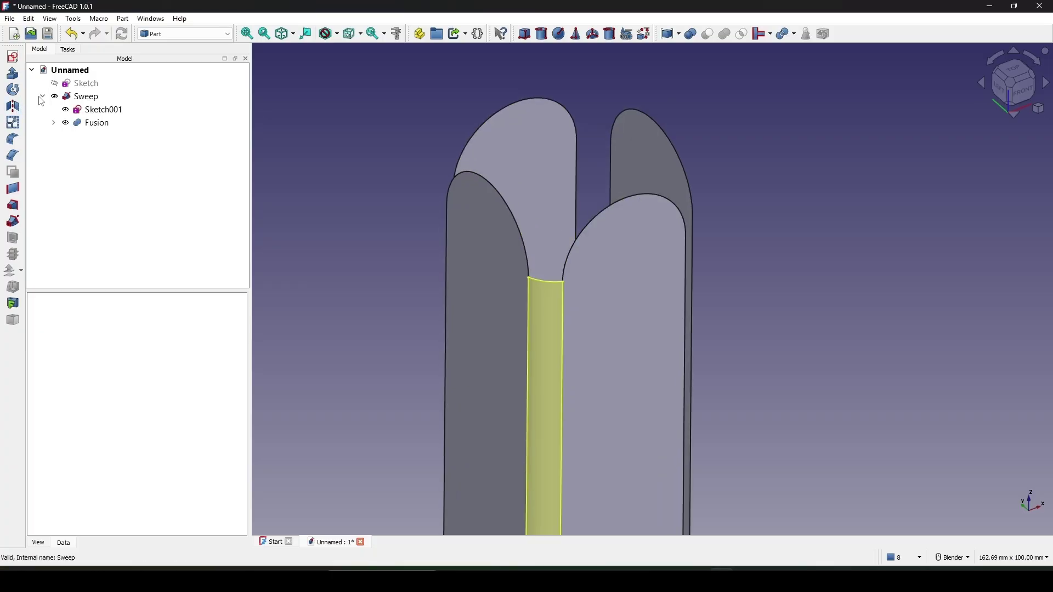
left_click(98, 110)
left_click(98, 123)
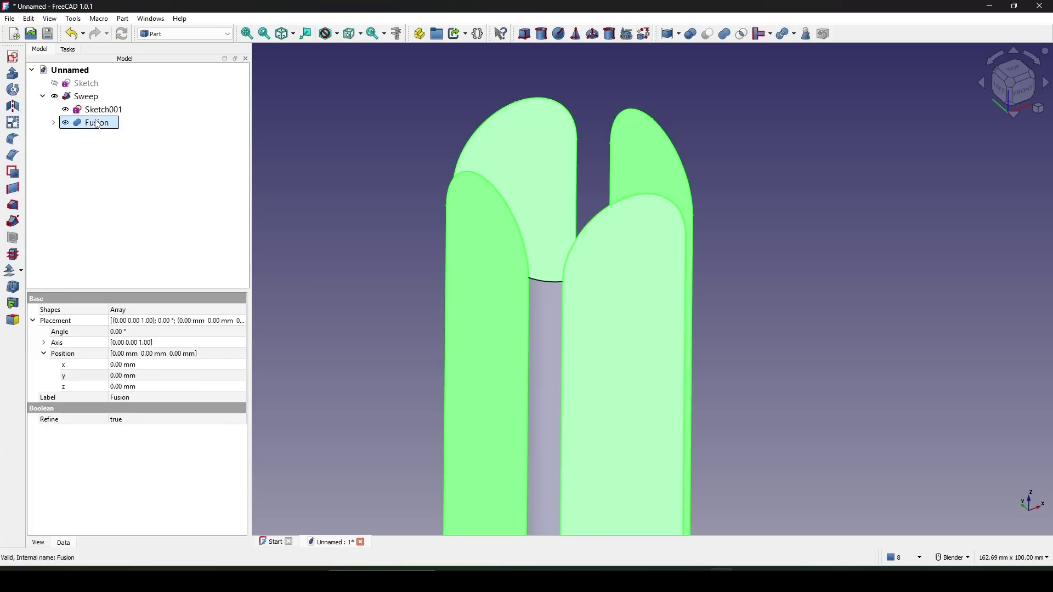
left_click(769, 317)
scroll(760, 384, "down", 3)
middle_click_drag(758, 409, 716, 315)
scroll(736, 416, "up", 3)
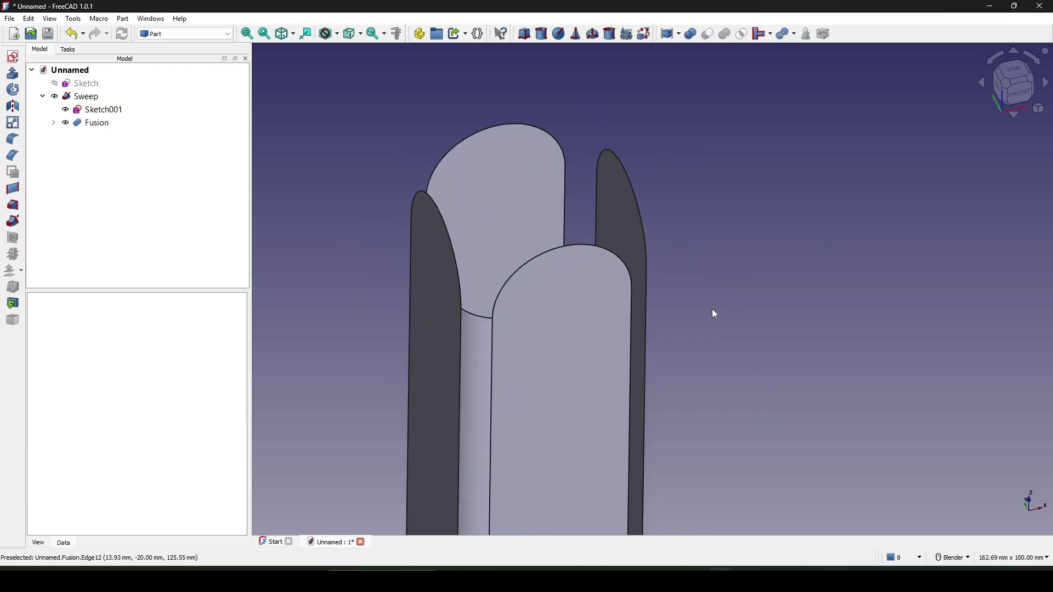
Step: Create a new sketch on the XY plane with a 150 mm offset
middle_click_drag(548, 277, 566, 239, "shift")
scroll(608, 208, "down", 1)
middle_click_drag(607, 209, 603, 239, "shift")
left_click(792, 212)
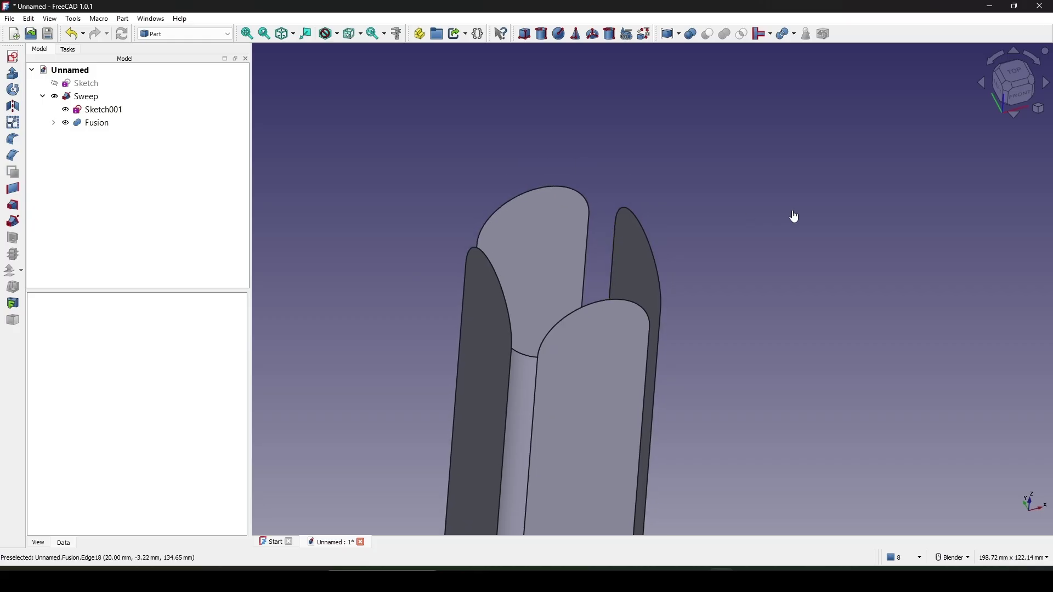
left_click(14, 58)
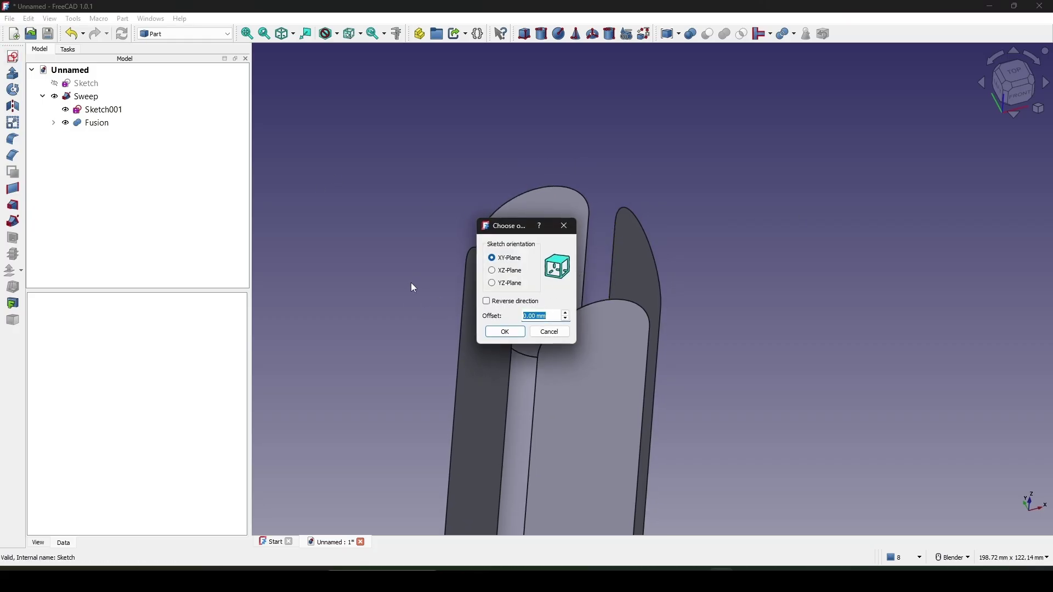
type("150")
key("Return")
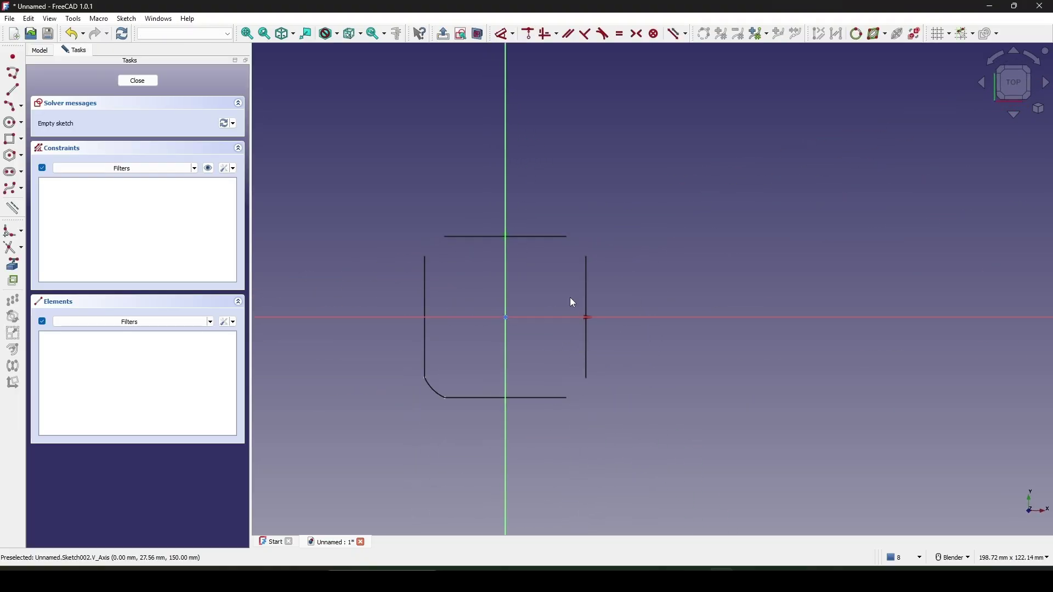
Step: Draw a center-point arc around the origin, facing the swept corner between the left and front faces
scroll(570, 298, "up", 1)
middle_click_drag(549, 316, 572, 276, "shift")
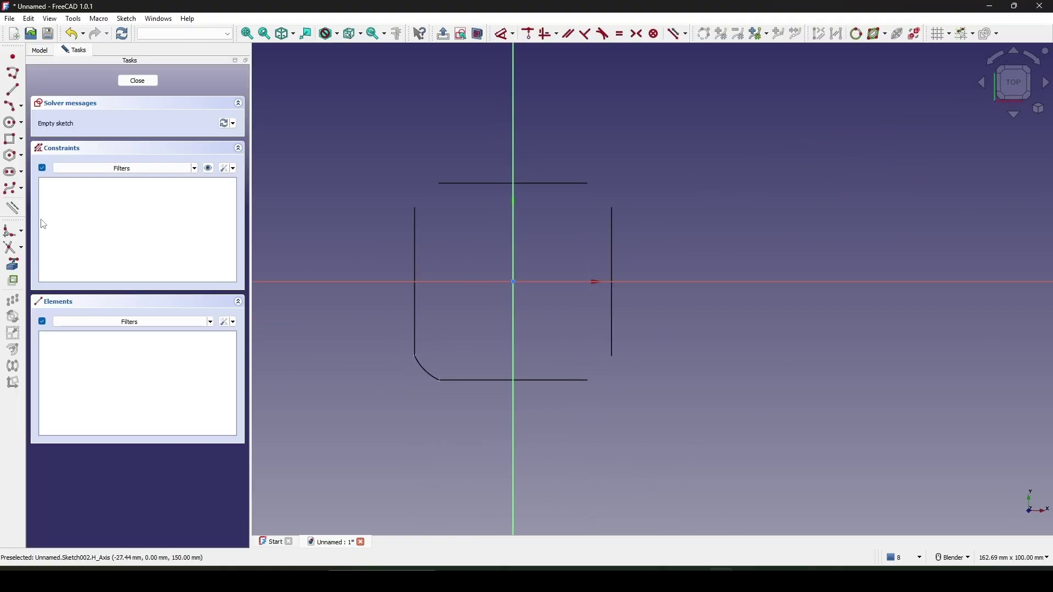
left_click(23, 110)
left_click(44, 105)
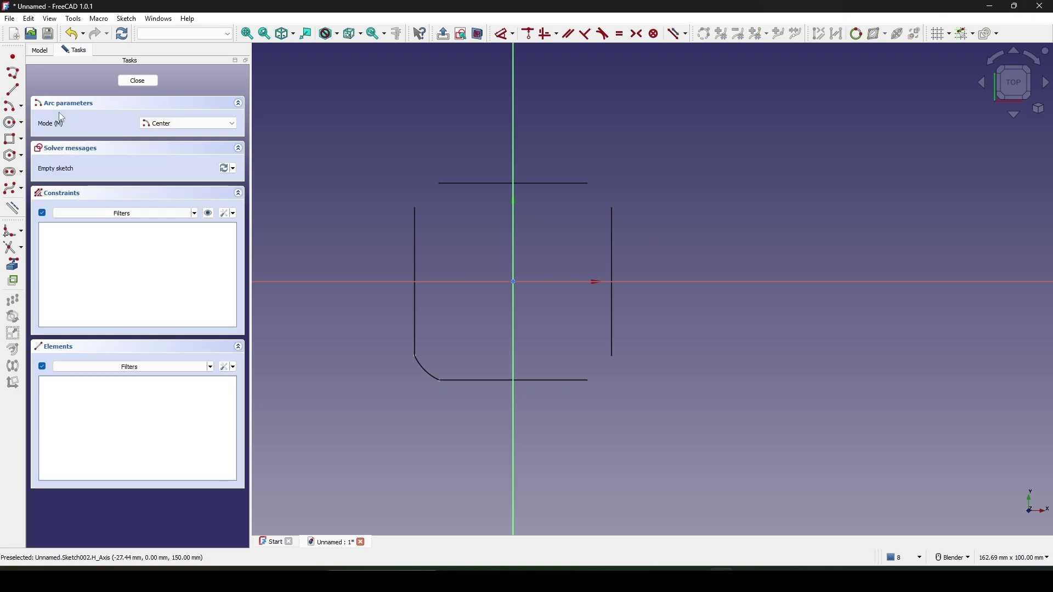
left_click(514, 283)
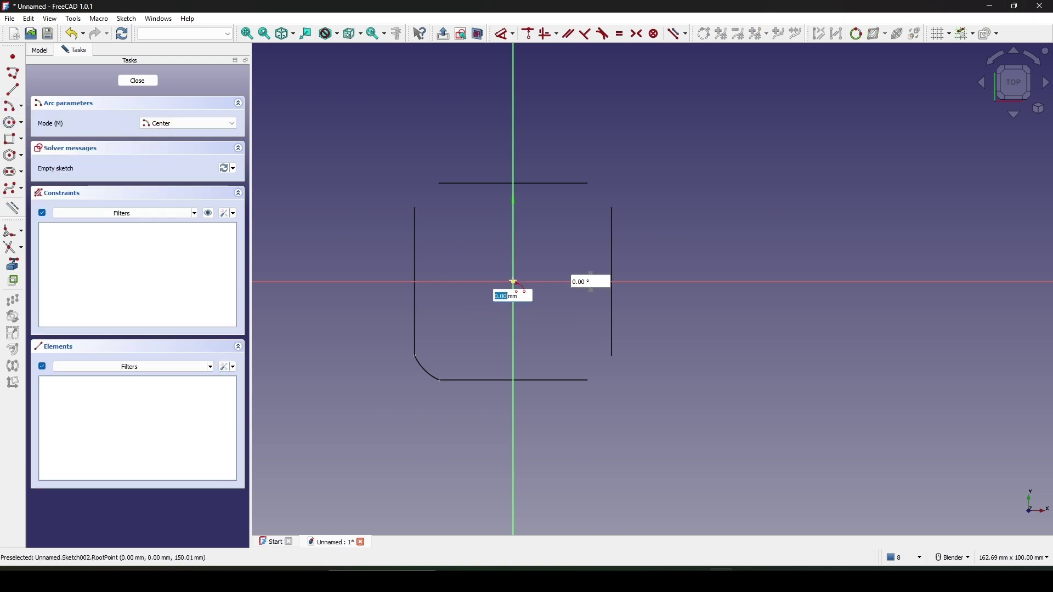
left_click(457, 318)
left_click(493, 344)
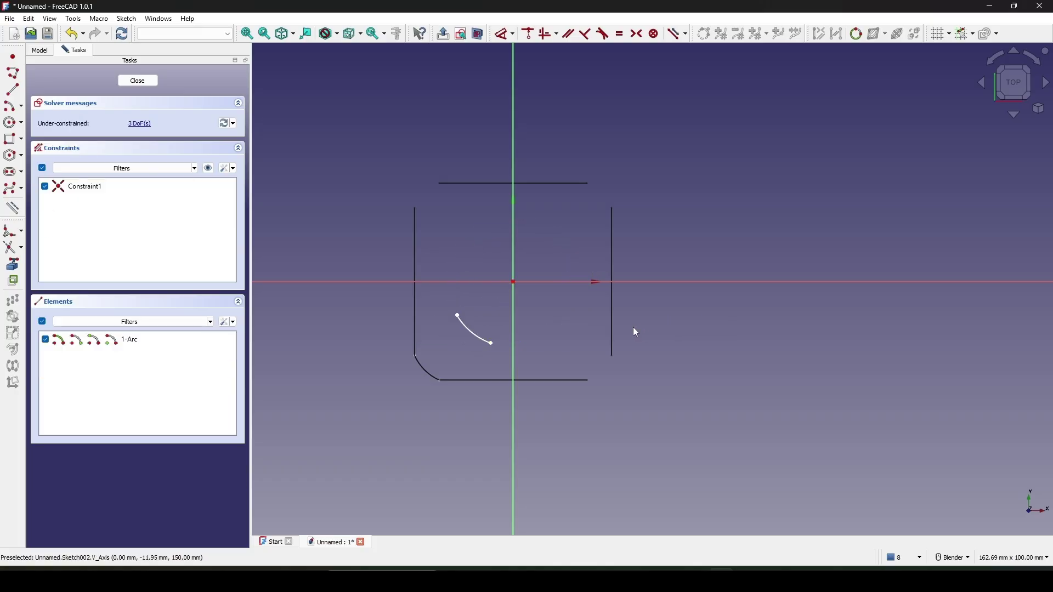
Step: Constrain one endpoint of the arc onto the horizontal axis and the other onto the vertical axis
left_click(459, 318)
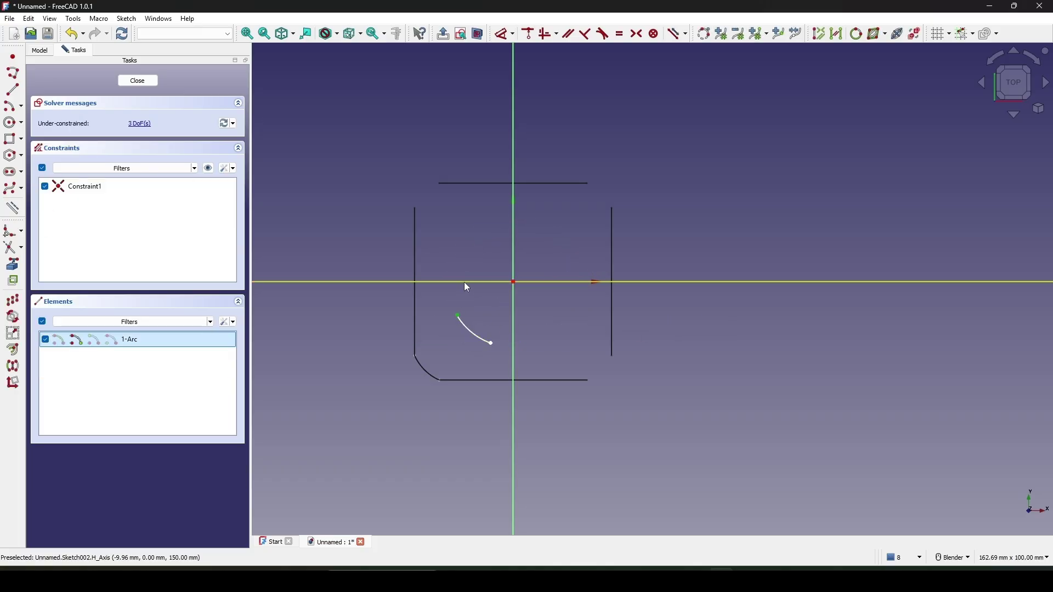
left_click(465, 282)
key("o")
left_click(493, 335)
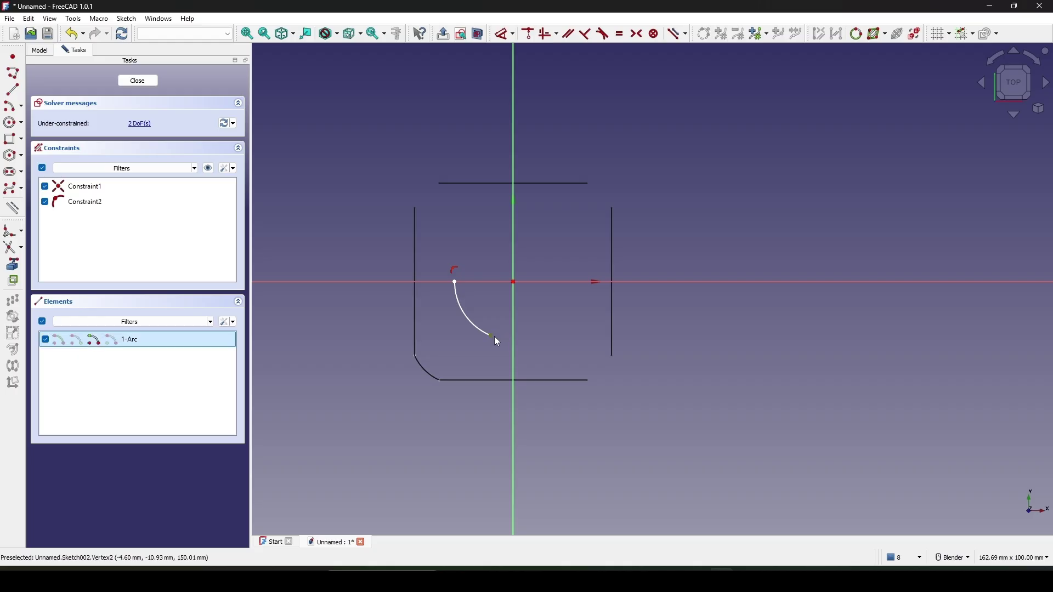
key("c")
Step: Set the neck arc's radius to 12 mm and close the sketch
key("d")
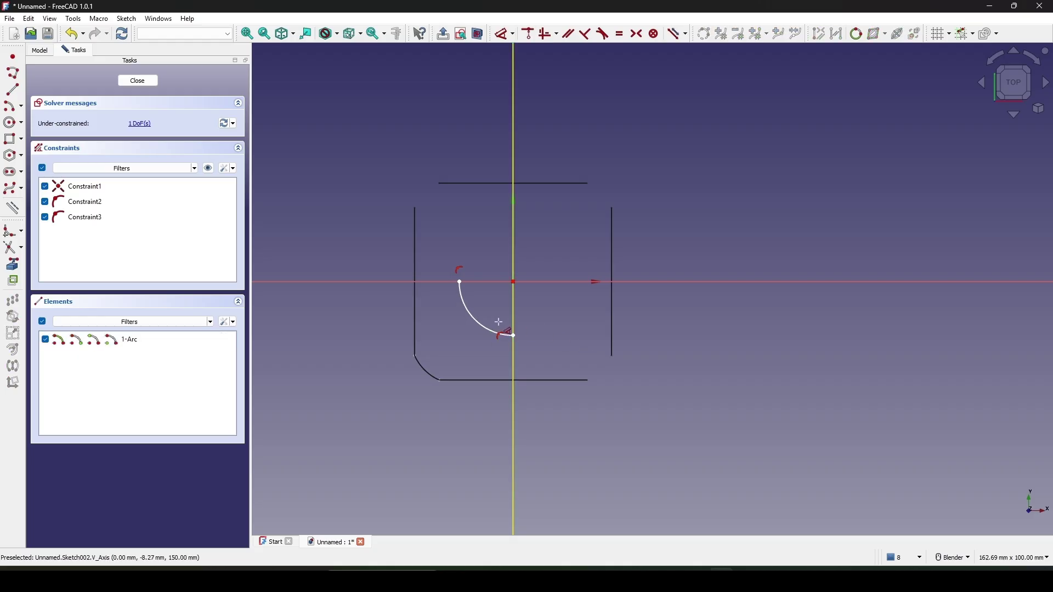
left_click(473, 318)
left_click(451, 346)
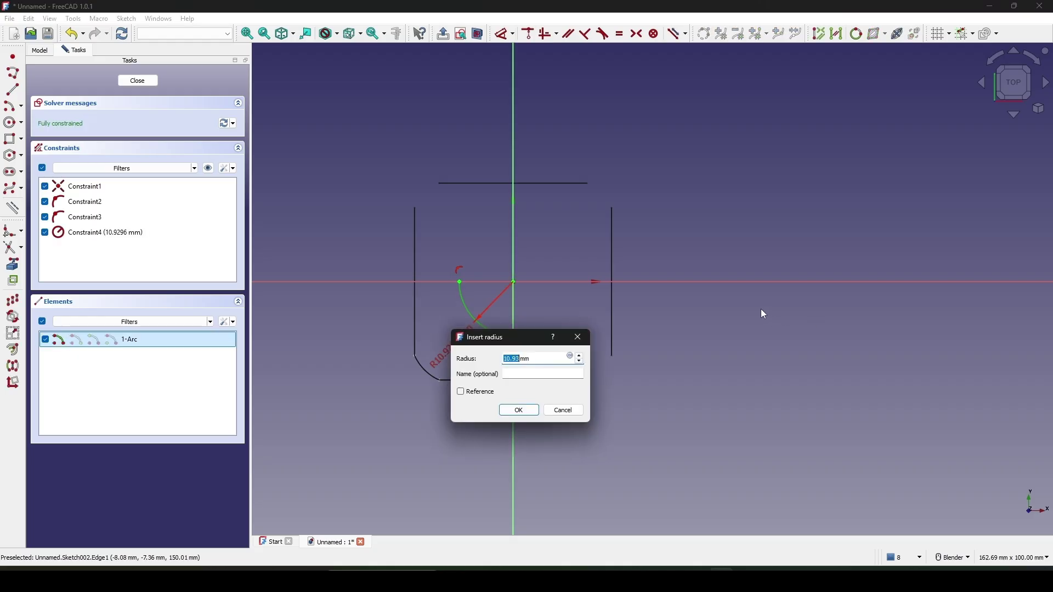
type("12")
key("Return")
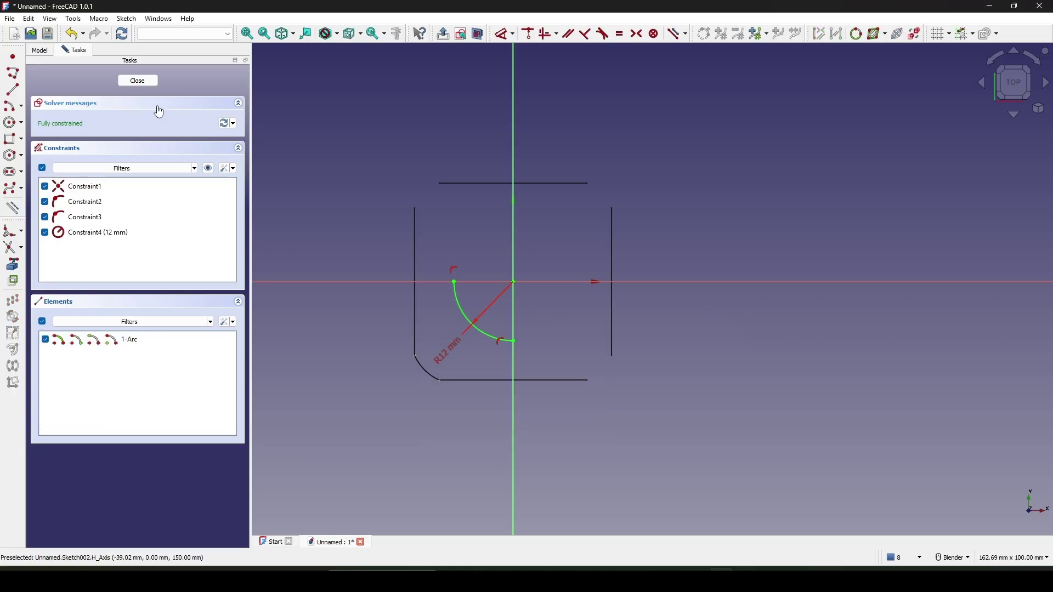
left_click(138, 81)
Step: In the Curves workbench, create a line joining the neck arc's front endpoint to the peak of the front face's arch
middle_click_drag(687, 320, 707, 317)
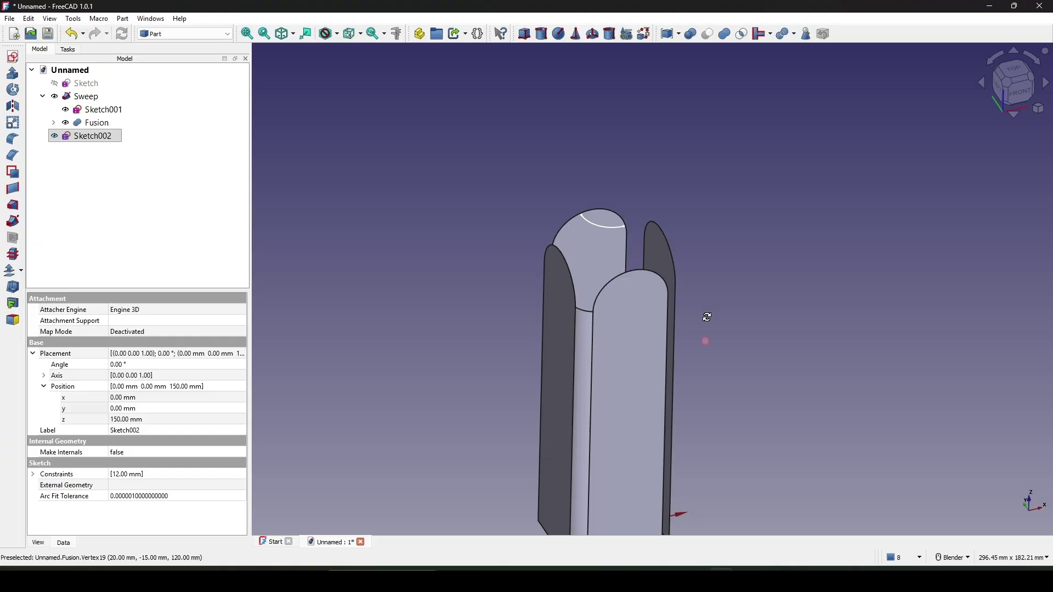
left_click(802, 278)
scroll(795, 275, "up", 3)
left_click(200, 34)
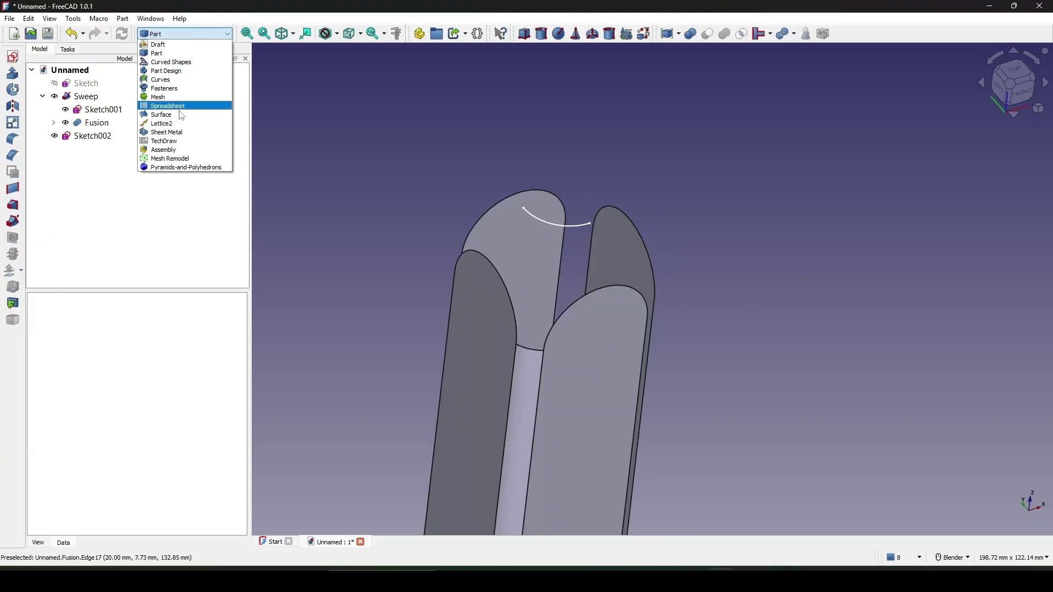
left_click(162, 79)
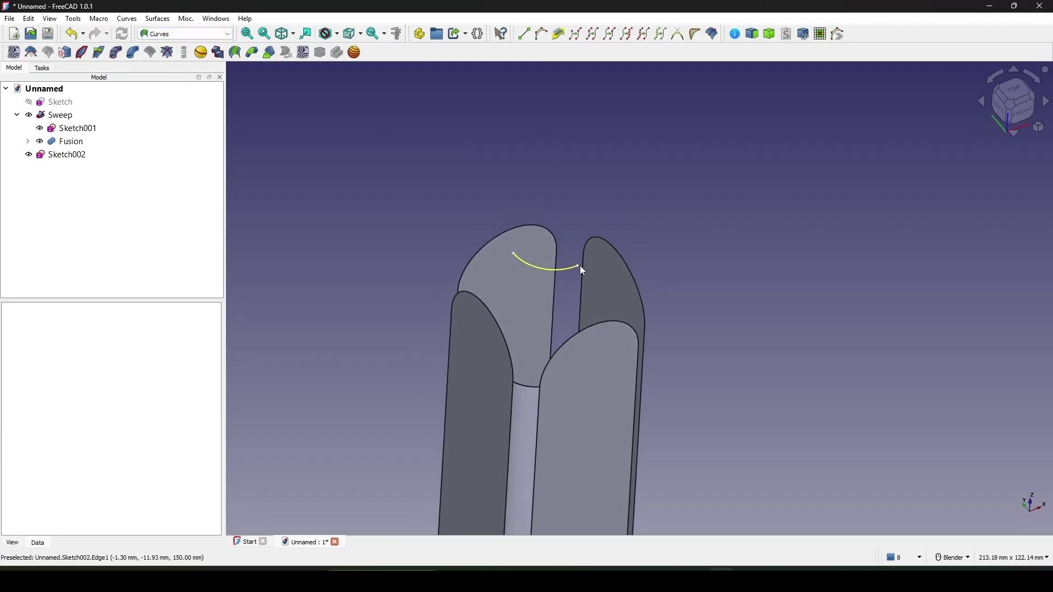
scroll(565, 302, "up", 2)
mouse_move(578, 297)
middle_mouse_down()
mouse_move(565, 302)
mouse_move(384, 220)
mouse_move(482, 302)
mouse_move(506, 306)
mouse_move(504, 388)
mouse_move(490, 363)
mouse_move(495, 301)
middle_mouse_up()
left_click(488, 390)
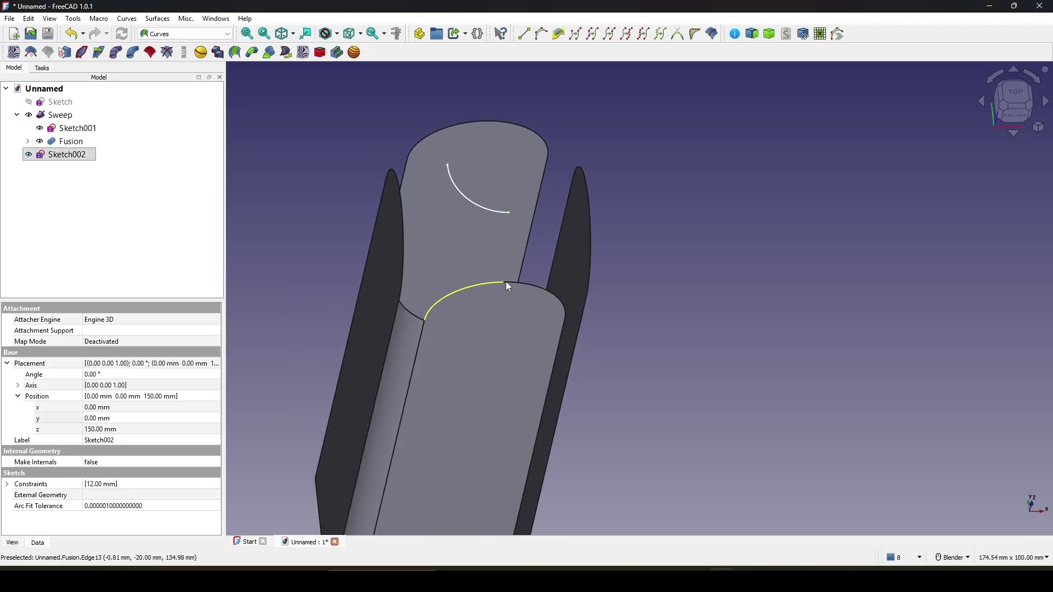
left_click(506, 282, "ctrl")
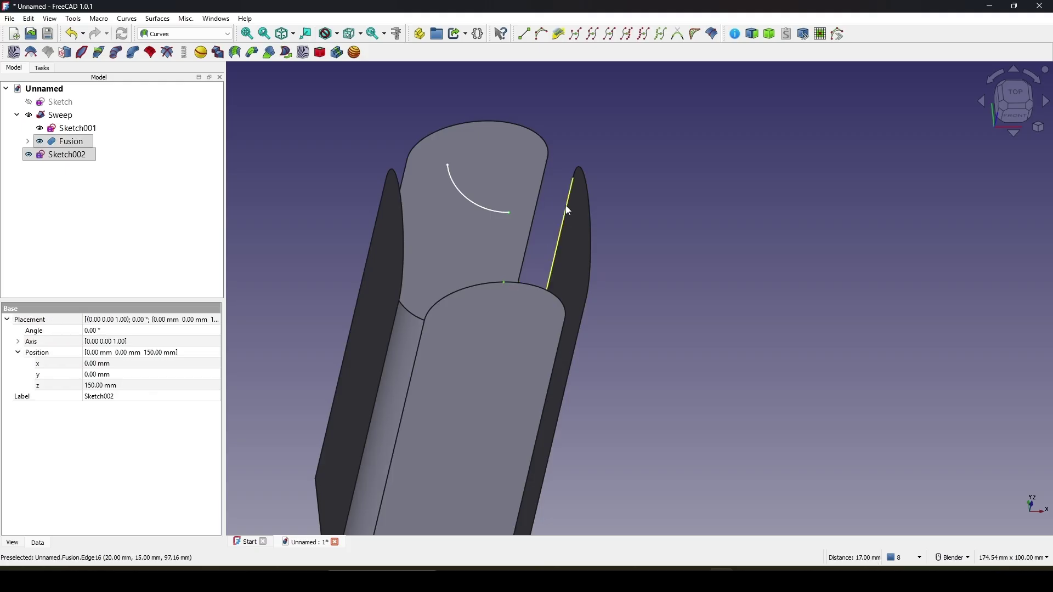
left_click(524, 34)
Step: Create a second line joining the neck arc's other endpoint to the peak of the left face's arch
scroll(762, 397, "down", 2)
middle_click_drag(762, 397, 855, 346)
left_click(456, 273)
scroll(457, 274, "up", 3)
middle_click_drag(606, 383, 639, 394)
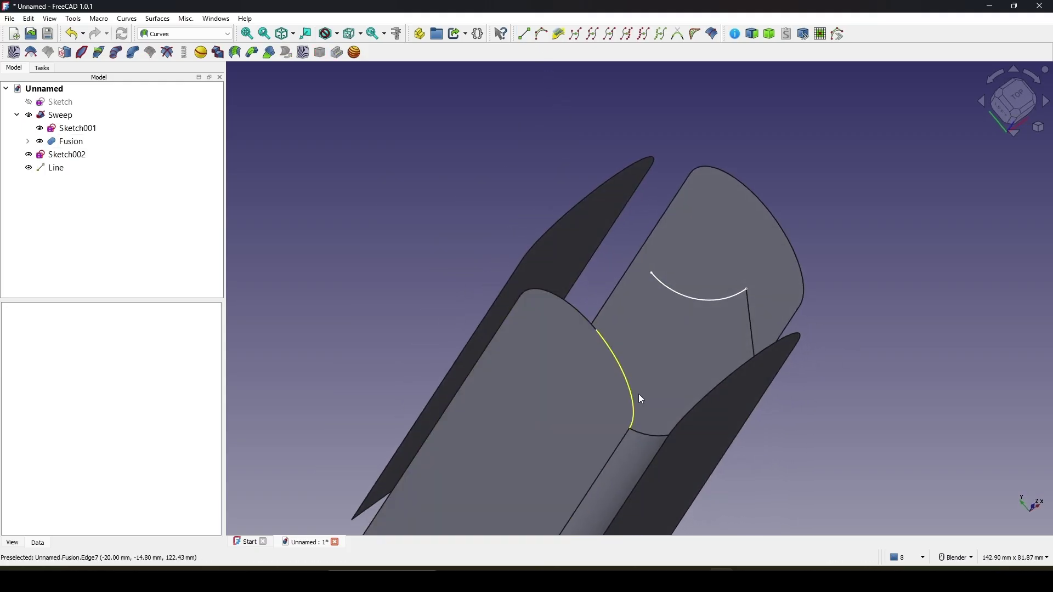
scroll(738, 373, "up", 2)
middle_click_drag(626, 318, 533, 351)
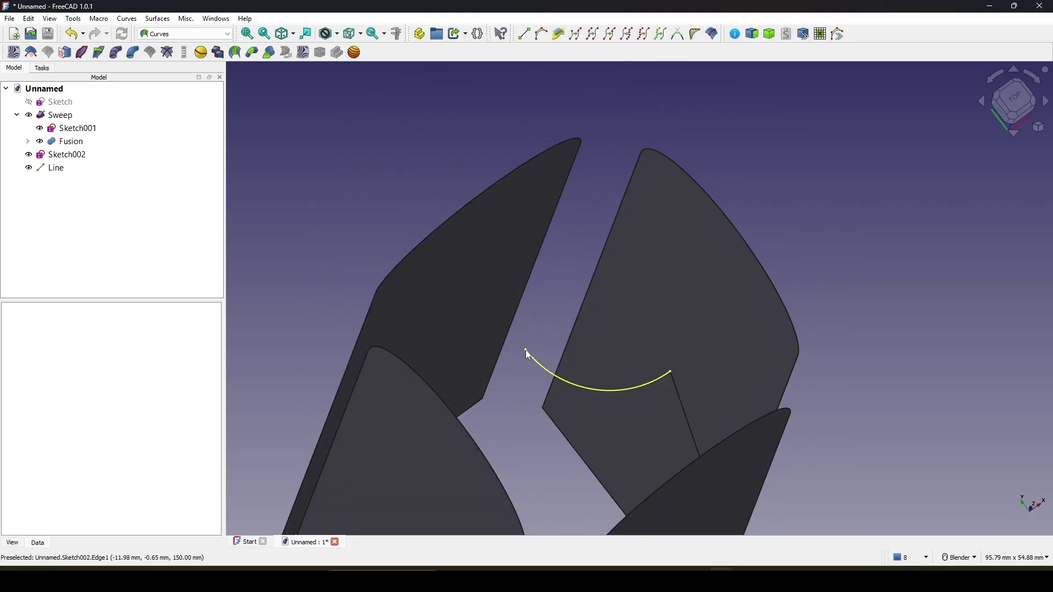
left_click(518, 350)
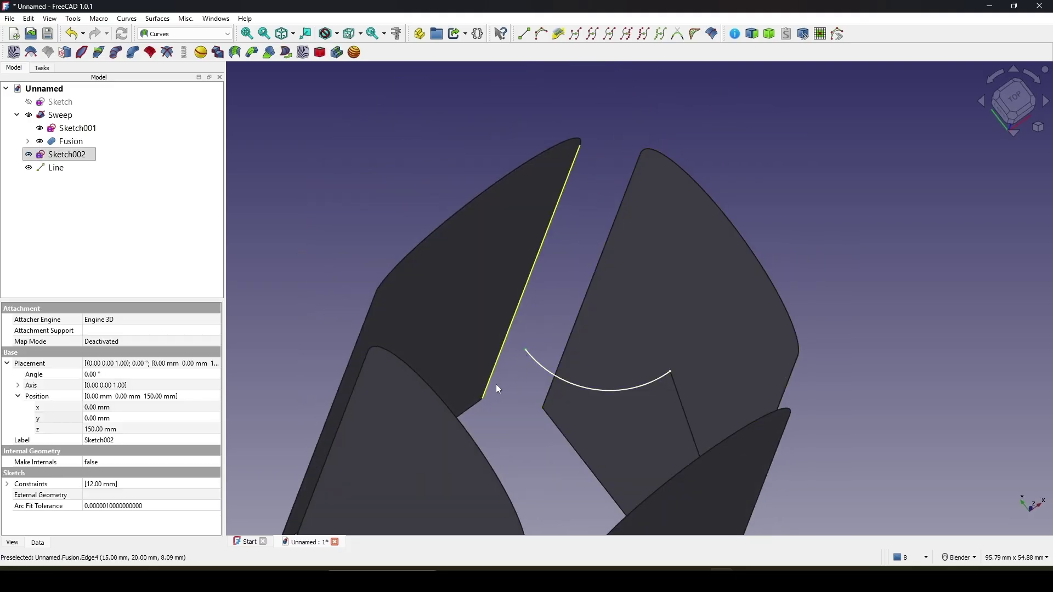
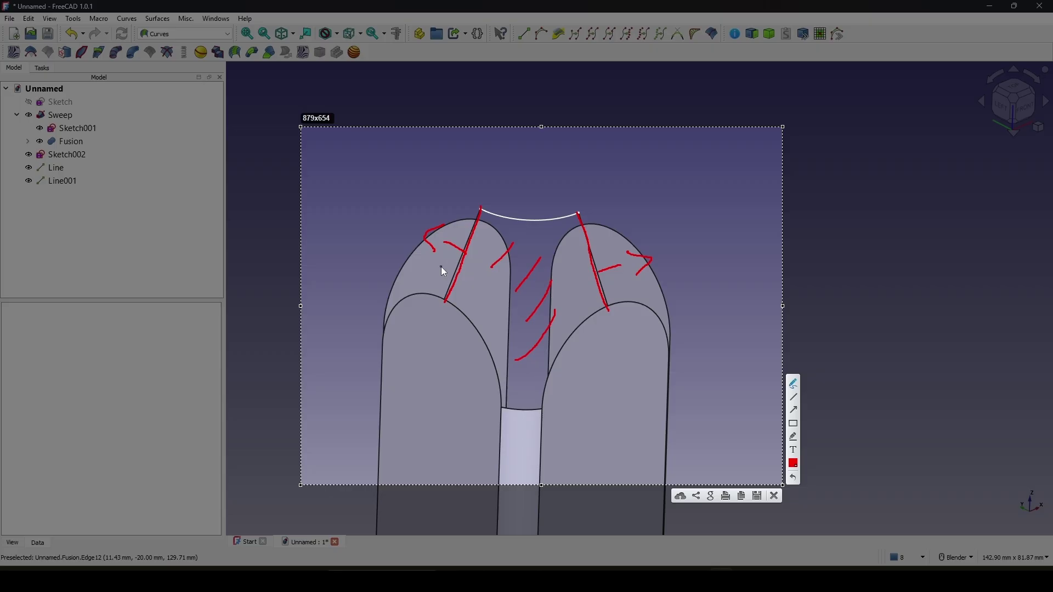
left_click_drag(441, 267, 471, 275)
left_click_drag(583, 266, 606, 264)
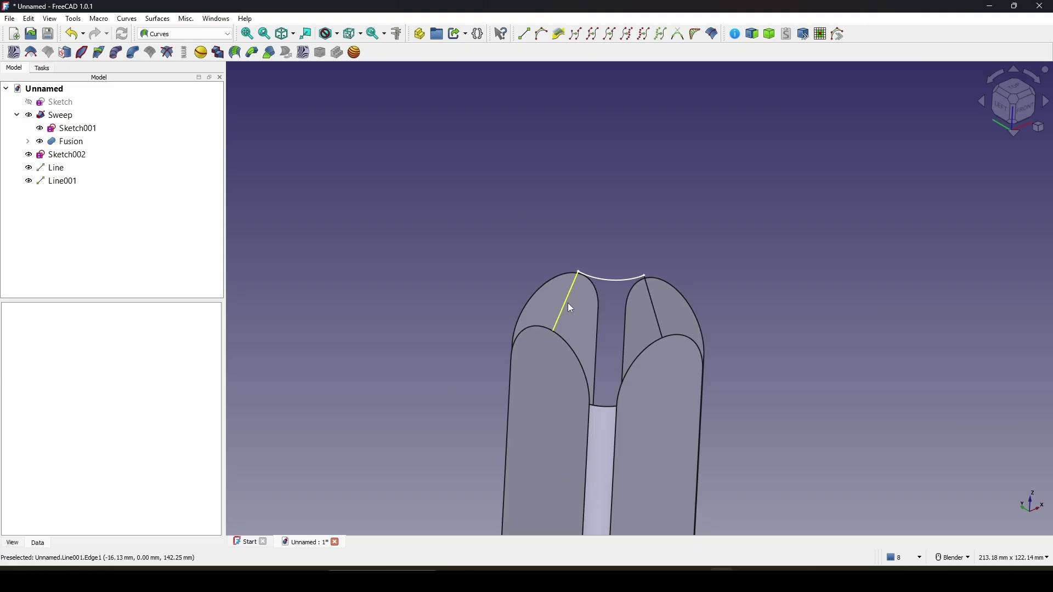
Step: In the Part workbench, extrude the line on the left face's side 10 mm along the custom Y direction
left_click(185, 33)
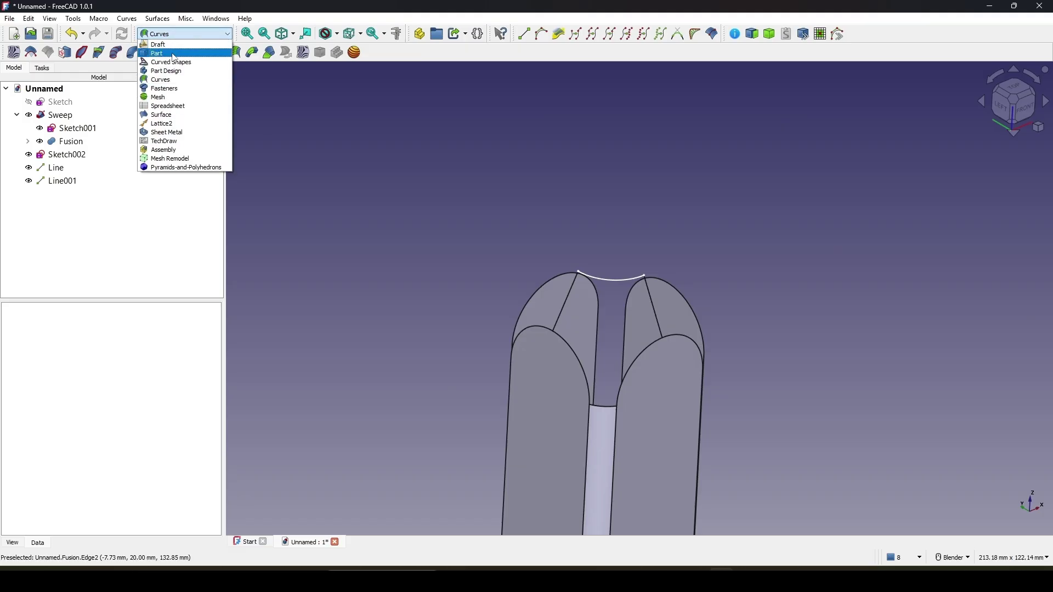
left_click(165, 42)
left_click(576, 290)
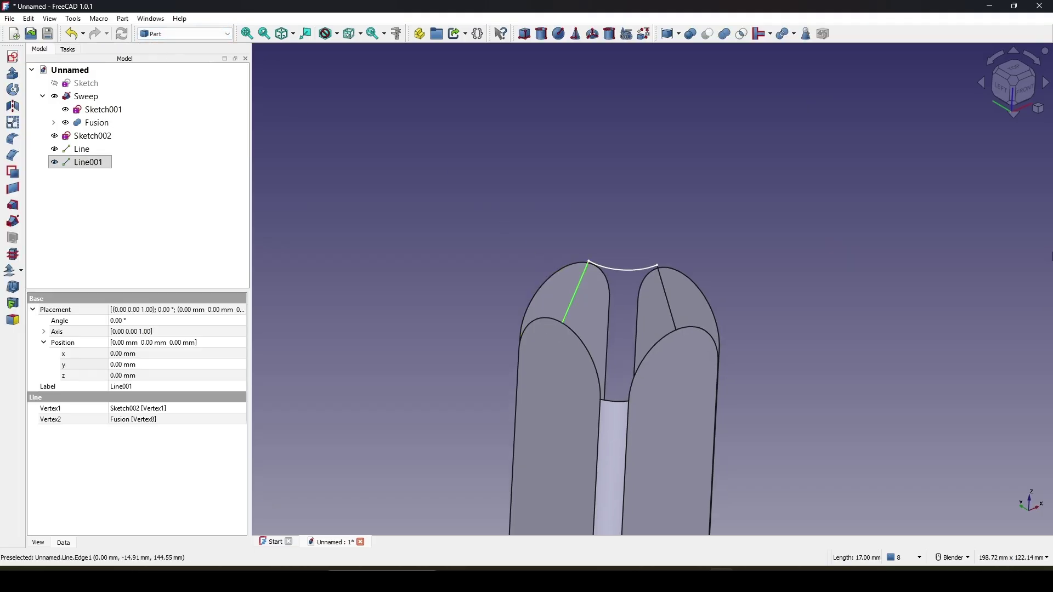
left_click(16, 76)
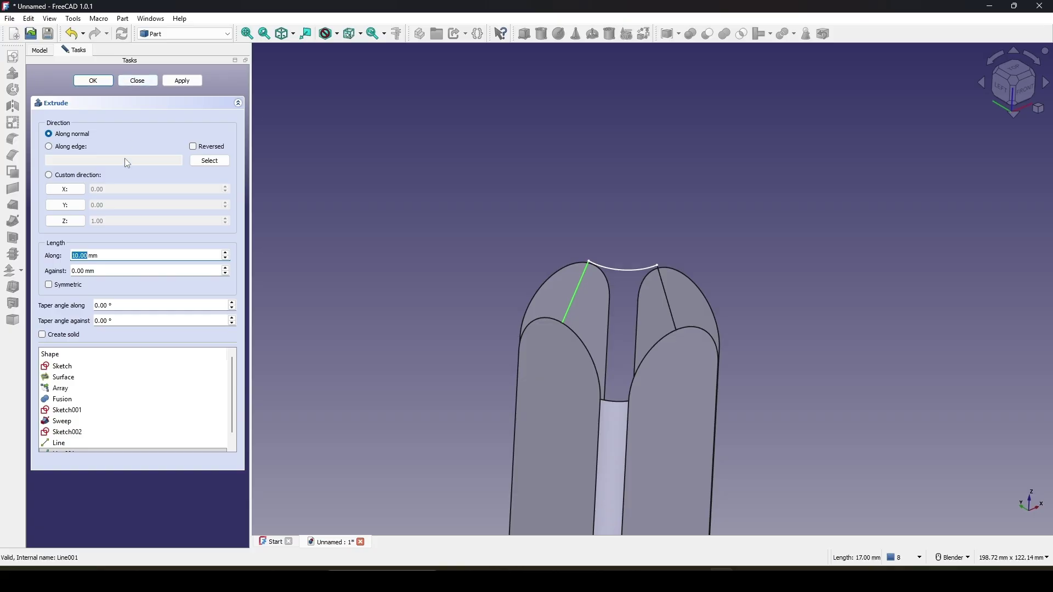
left_click(66, 206)
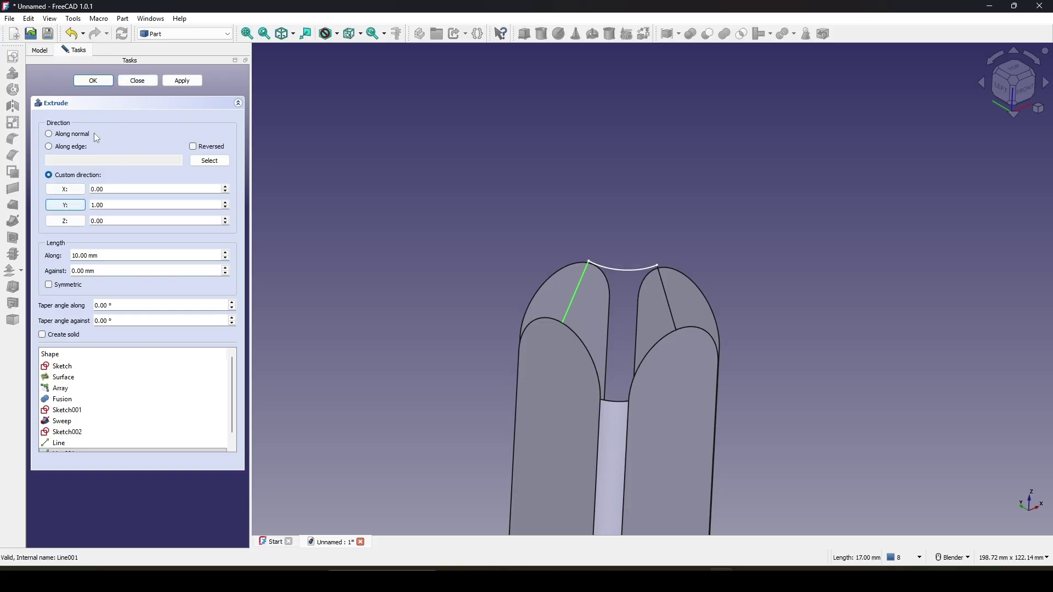
left_click(93, 81)
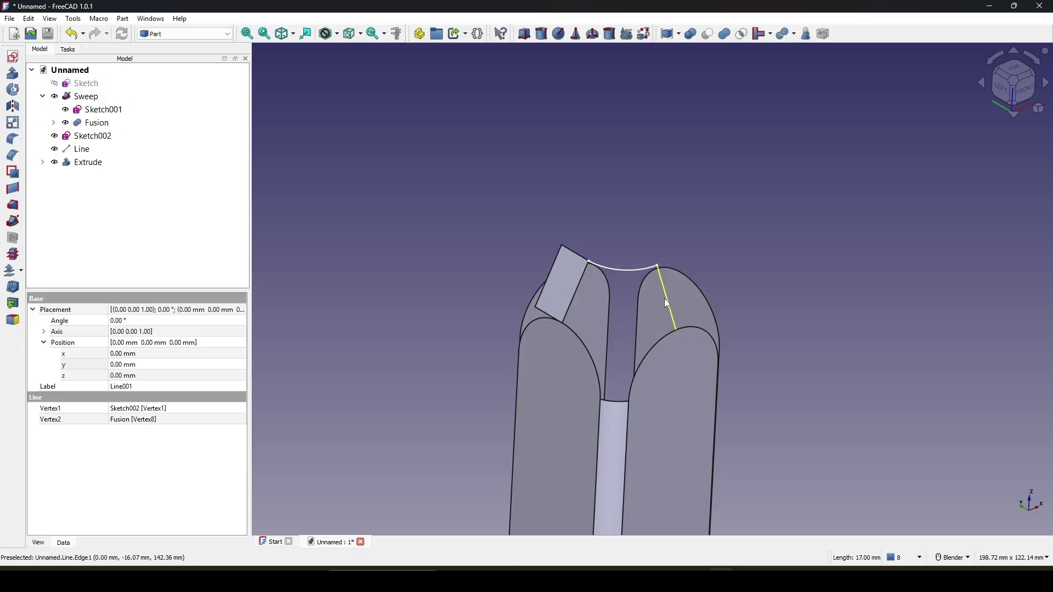
Step: Extrude the line on the front face's side 10 mm along the custom X direction
left_click(12, 77)
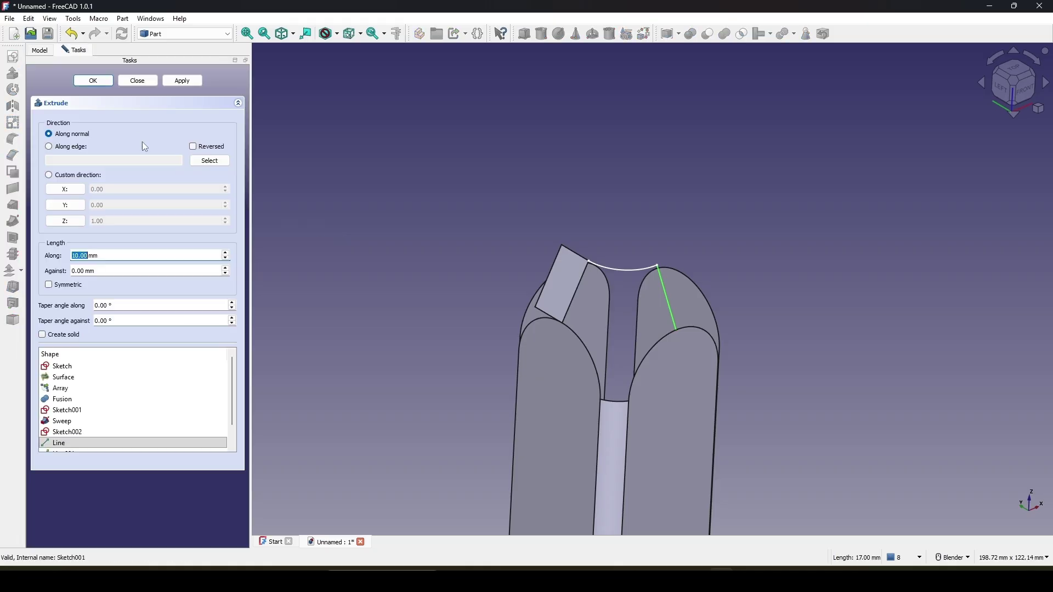
left_click(74, 191)
left_click(93, 81)
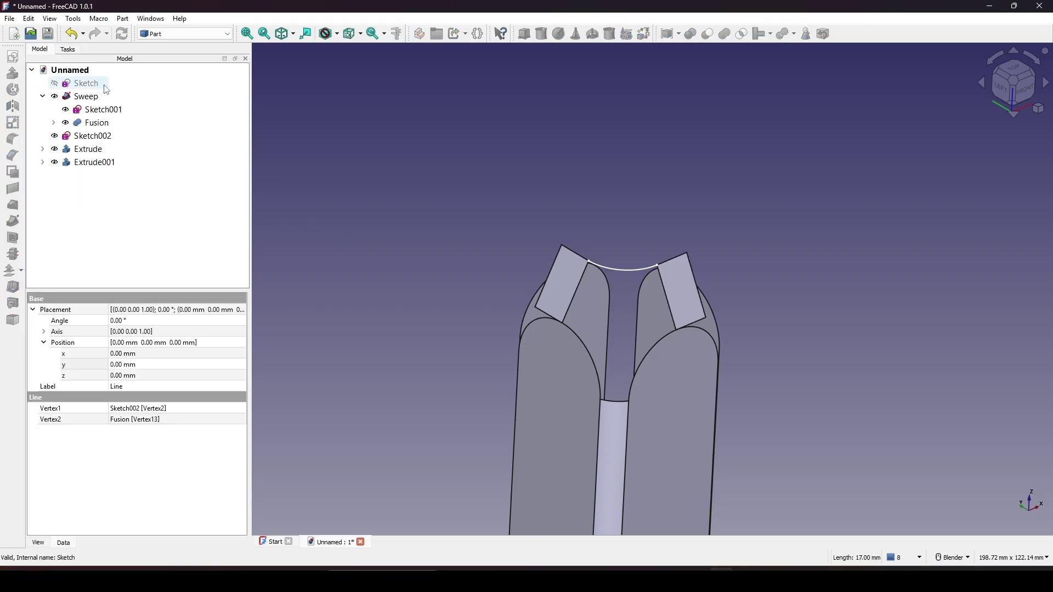
Step: In the Surface workbench, start a Filling bounded by both extruded lines, the two adjoining arch edges, the swept corner's top edge and the neck arc
scroll(761, 305, "up", 4)
middle_click_drag(807, 246, 742, 251)
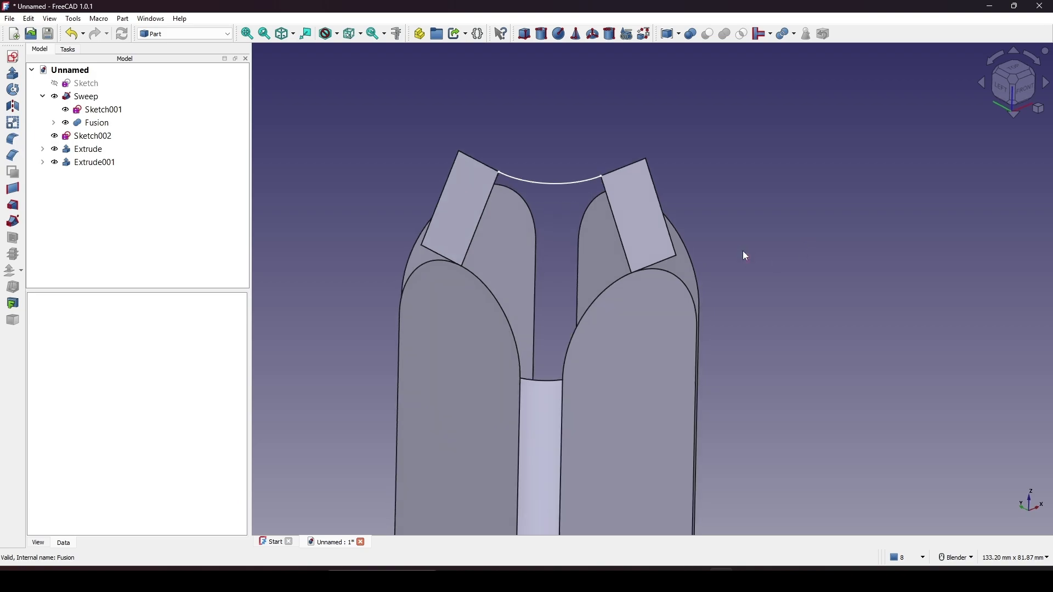
left_click(186, 33)
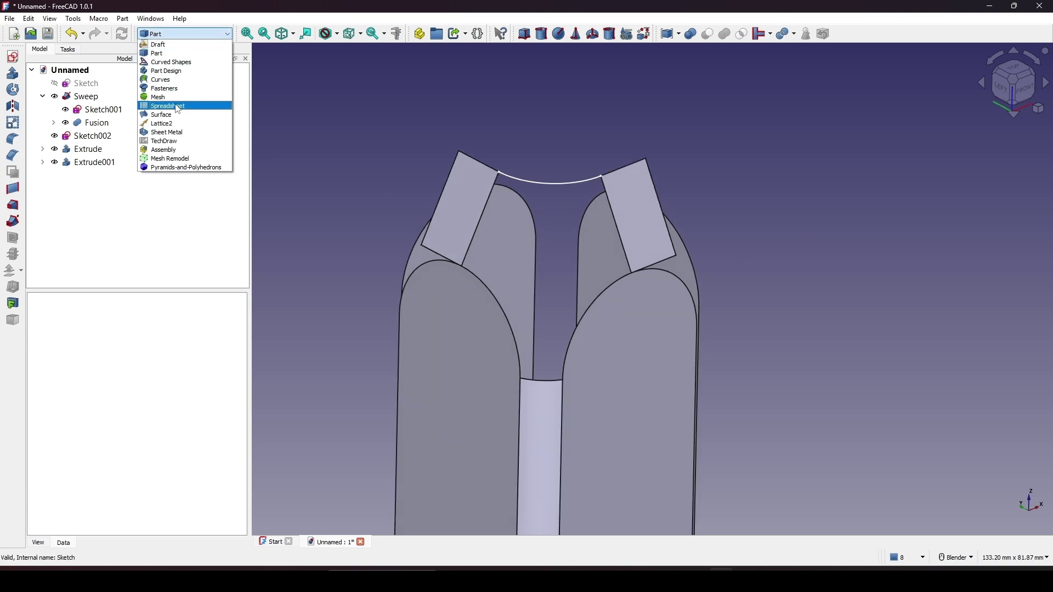
left_click(164, 115)
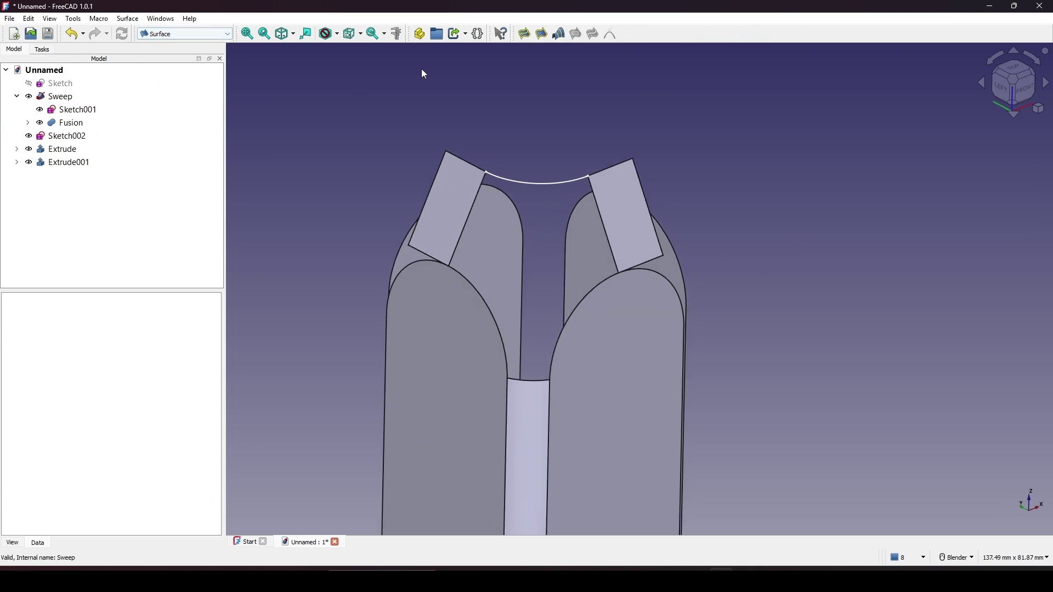
left_click(525, 33)
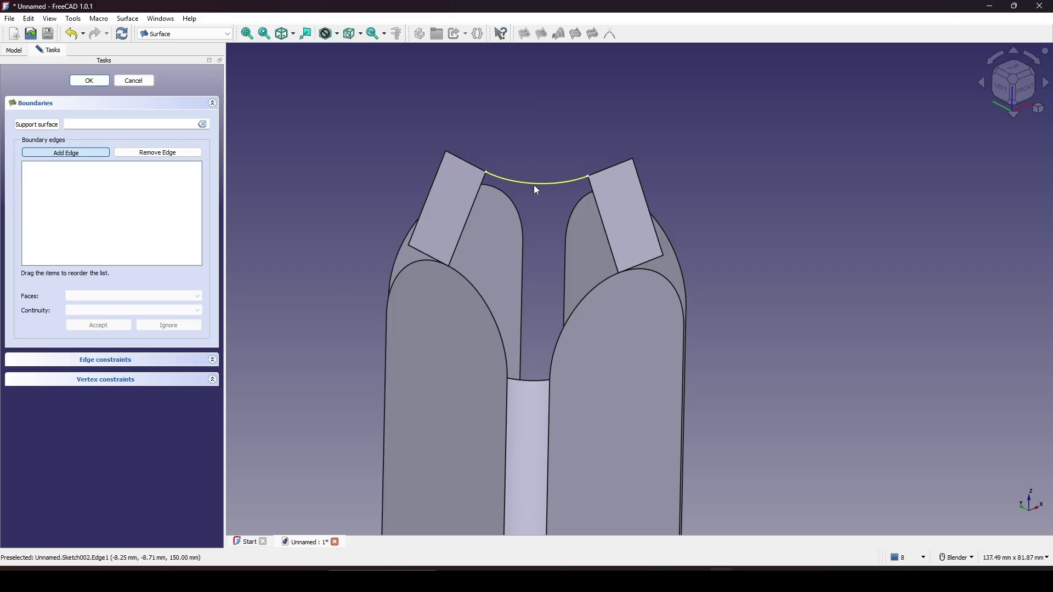
left_click(474, 202)
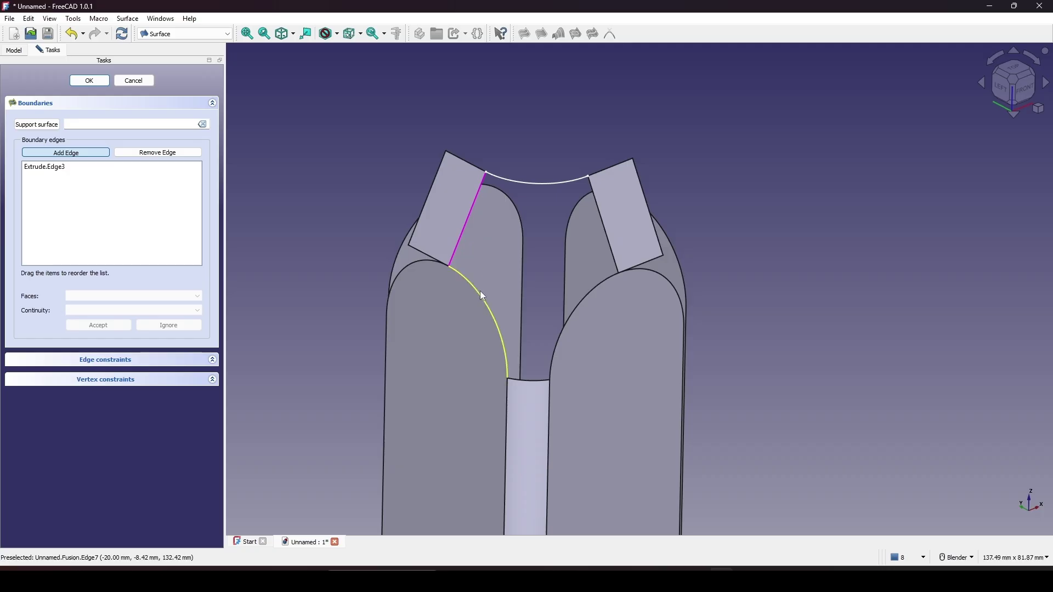
left_click(485, 299)
left_click(532, 379)
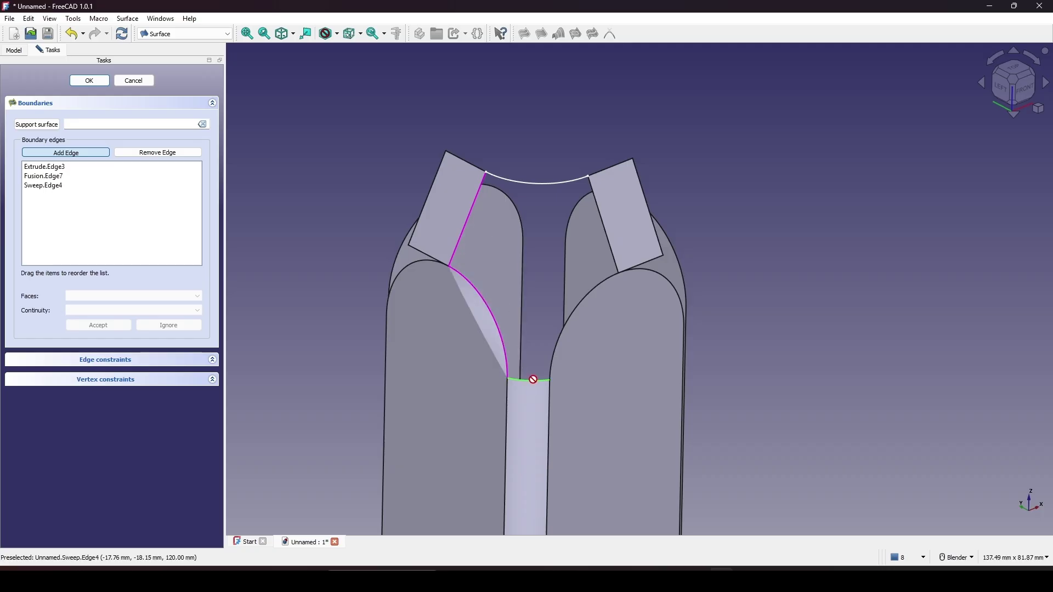
left_click(565, 330)
left_click(607, 242)
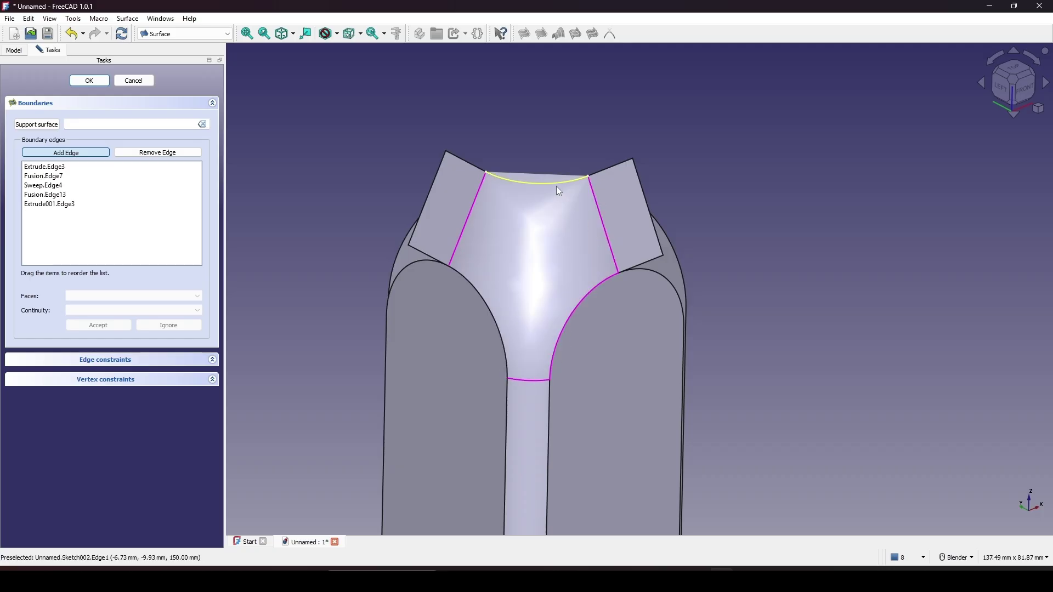
left_click(559, 190)
mouse_move(593, 216)
middle_mouse_down()
mouse_move(604, 232)
mouse_move(626, 233)
middle_mouse_up()
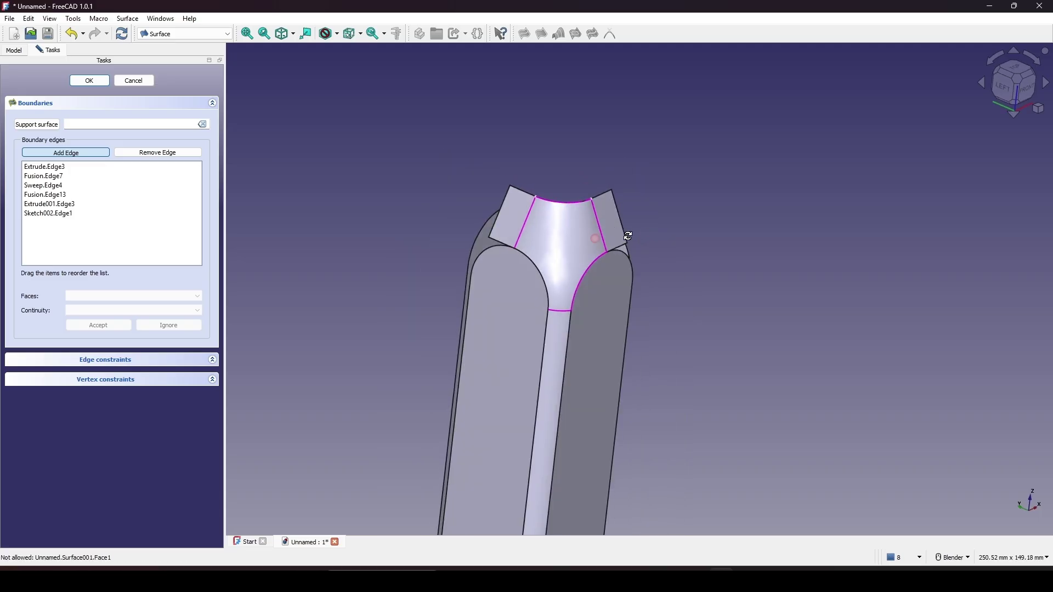
Step: Give the left-side extruded line's boundary edge G1 continuity with its adjacent Face1
left_click(51, 168)
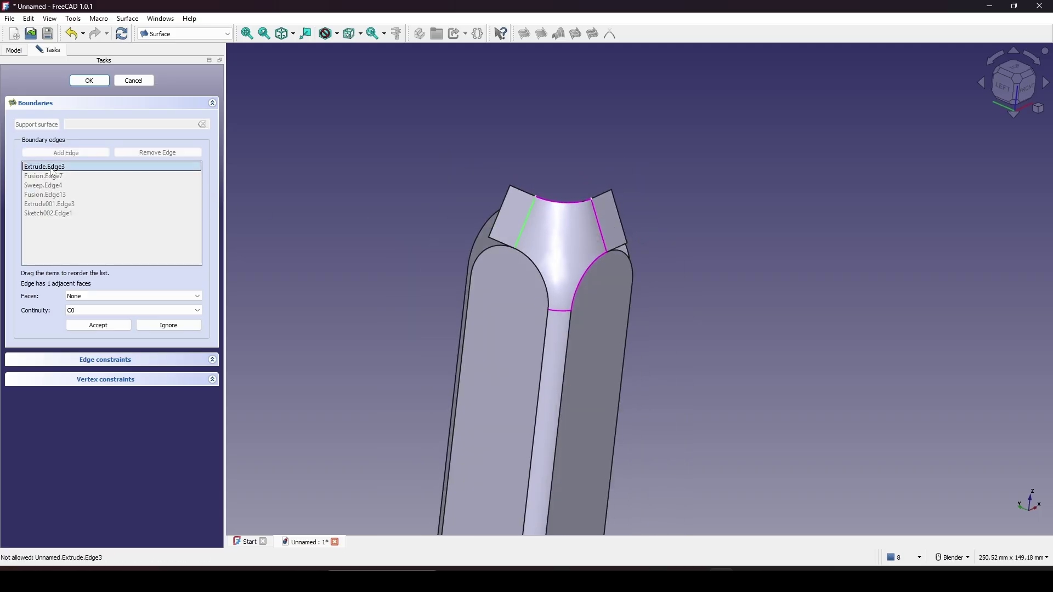
left_click(91, 297)
left_click(93, 312)
left_click(102, 311)
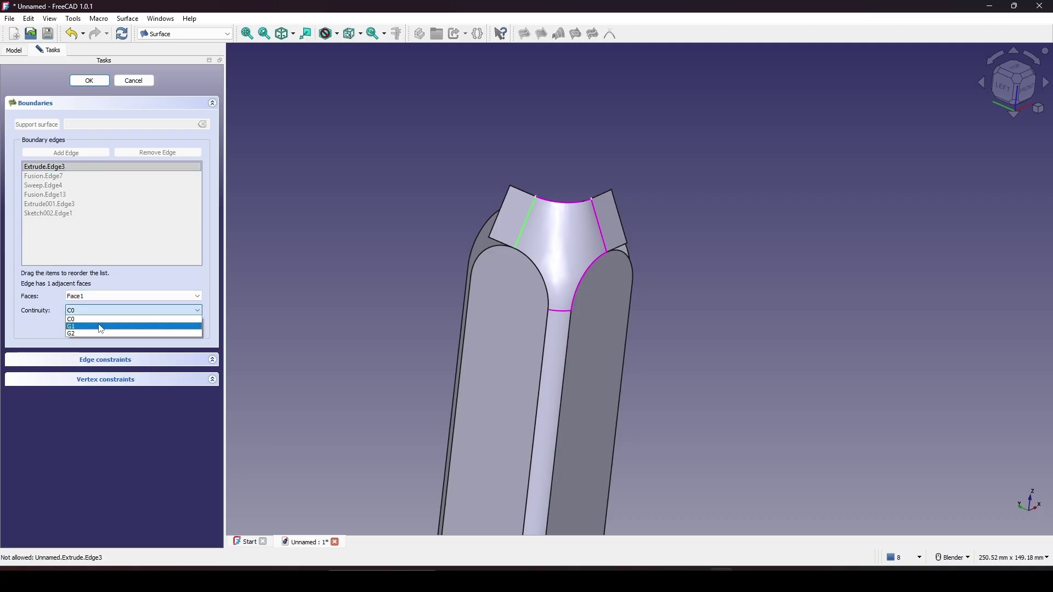
left_click(103, 327)
left_click(100, 327)
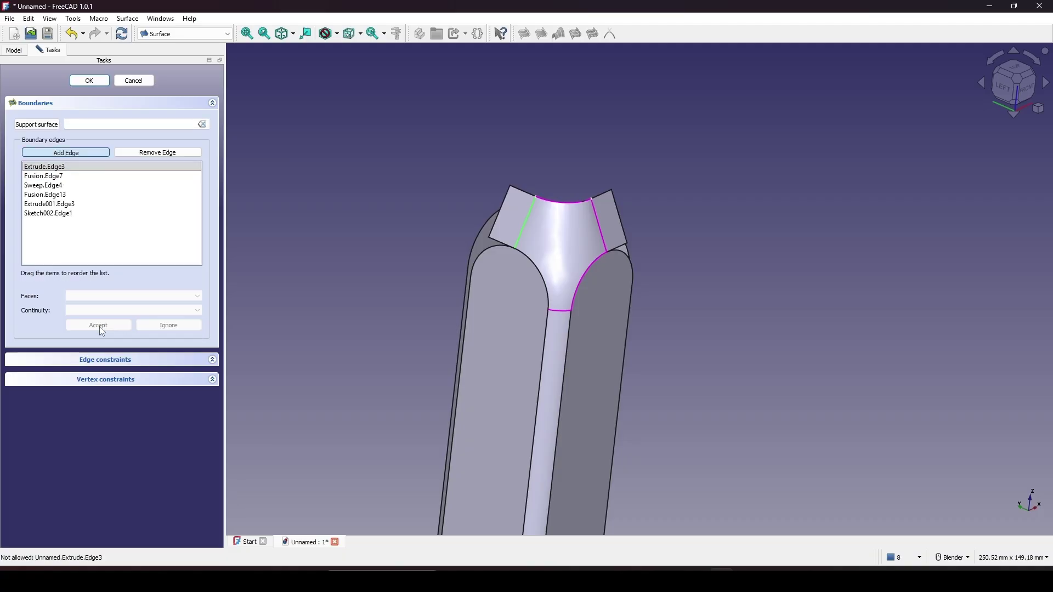
Step: Give the swept corner's top boundary edge G1 continuity with its adjacent Face1
left_click(56, 187)
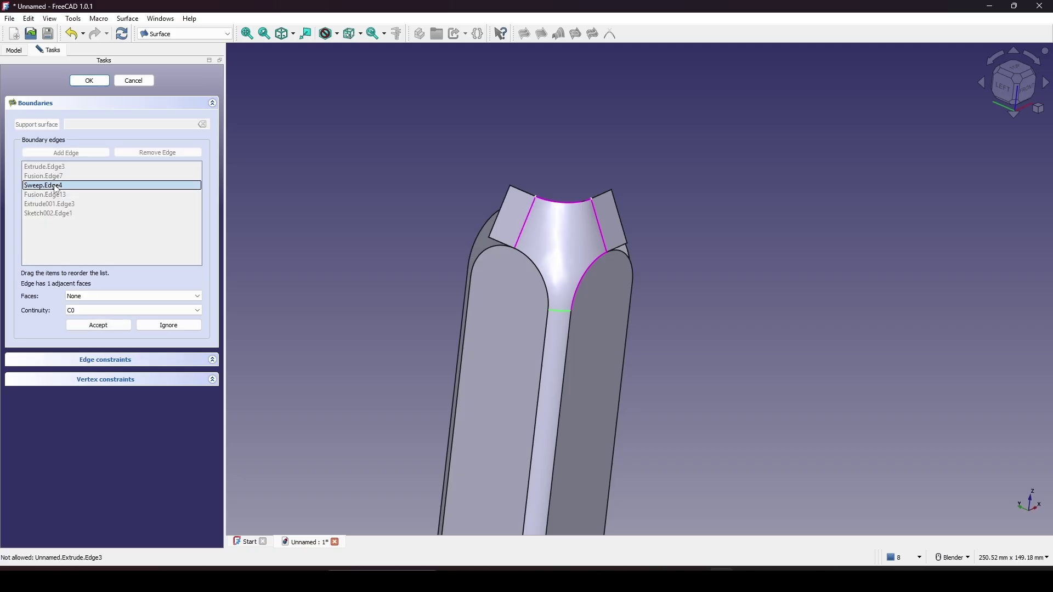
left_click(105, 297)
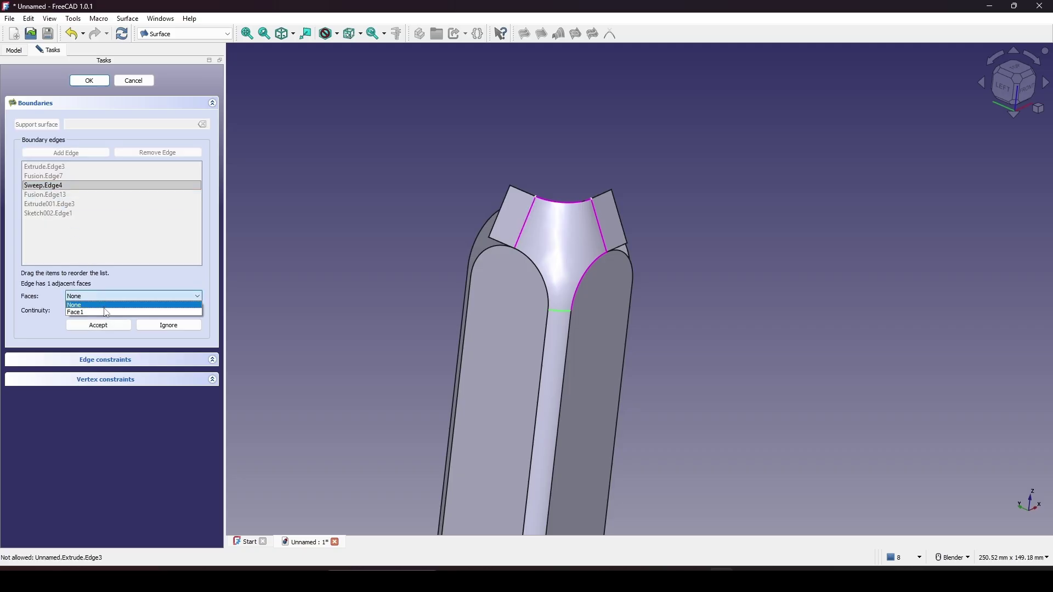
left_click(107, 314)
left_click(107, 311)
left_click(105, 328)
left_click(106, 327)
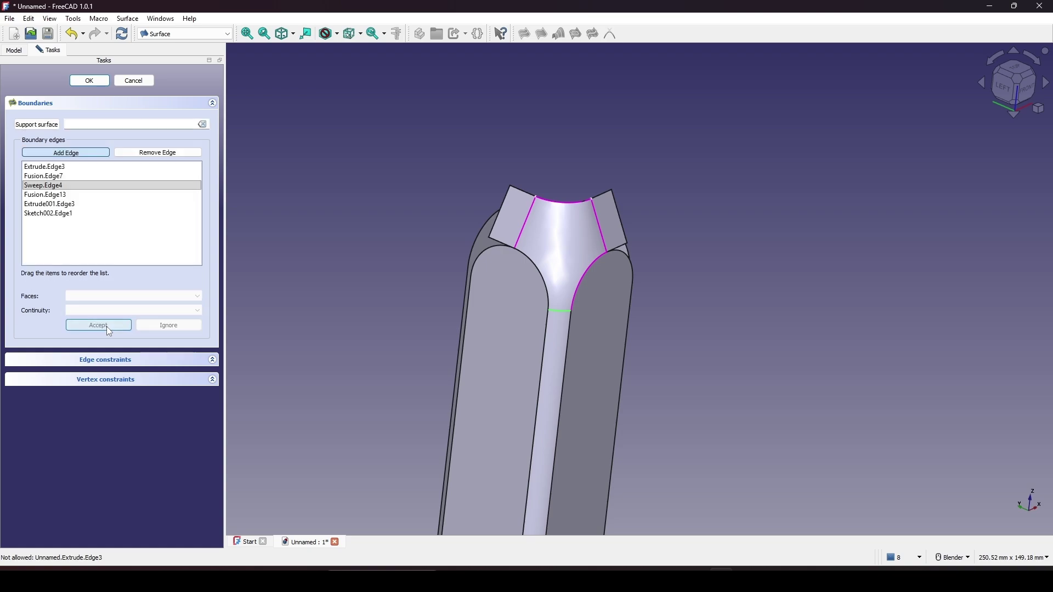
Step: Give the front-side extruded line's boundary edge G1 continuity with its Face1 and finish the filled shoulder surface
left_click(77, 205)
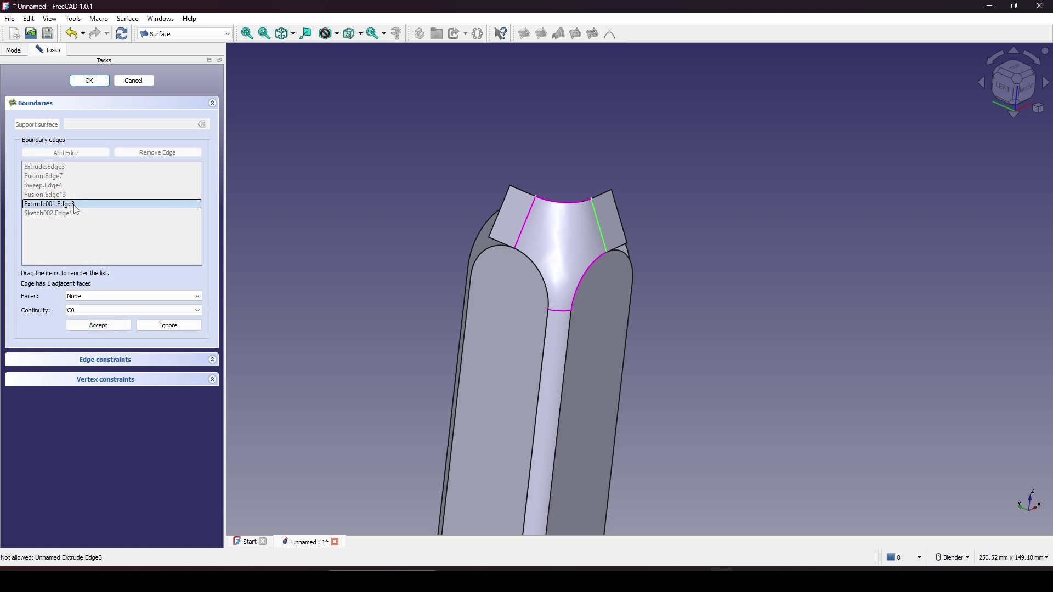
left_click(108, 299)
left_click(106, 307)
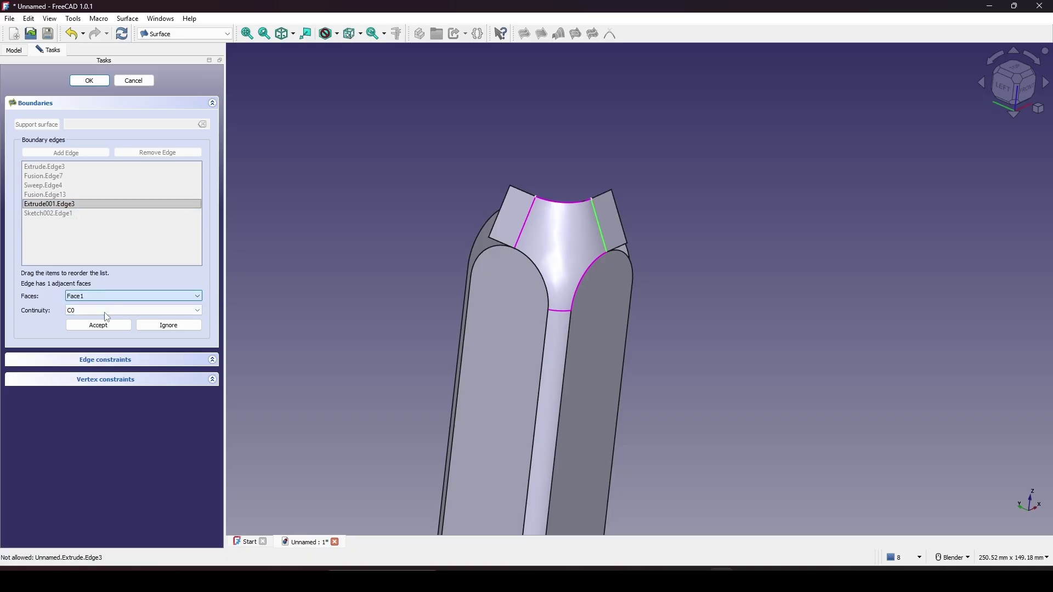
left_click(103, 313)
left_click(102, 327)
left_click(102, 327)
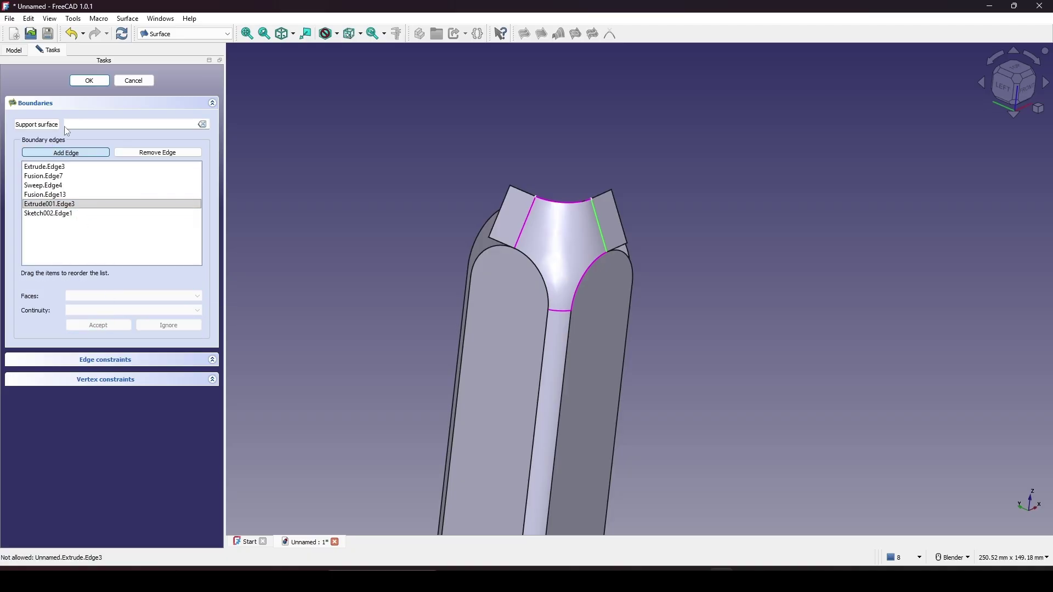
left_click(91, 81)
Step: Hide the two extruded helper surfaces beside the filled shoulder
middle_click_drag(736, 273, 641, 261)
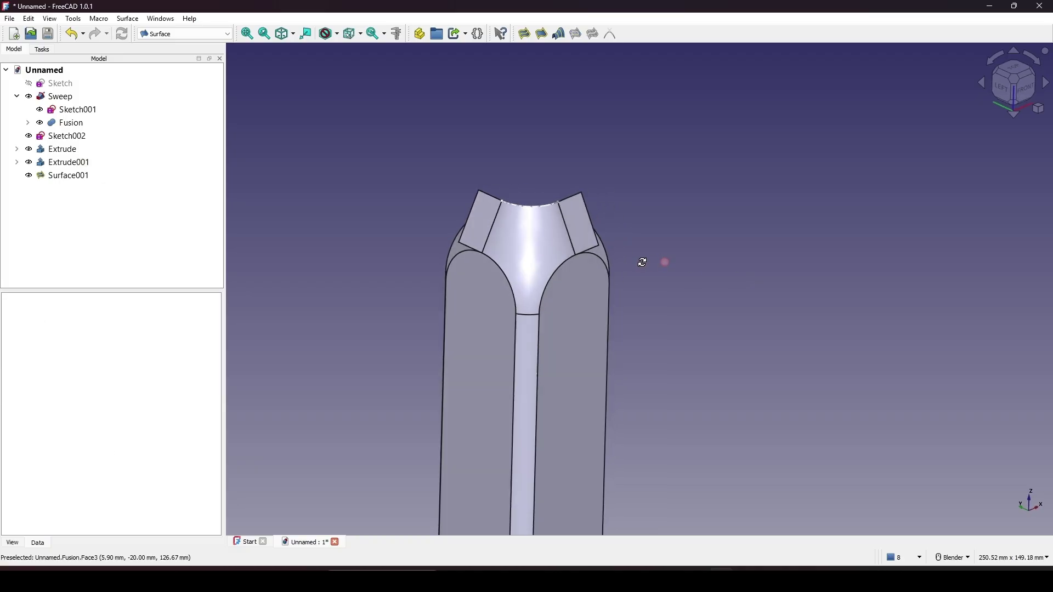
left_click(610, 222)
key("space")
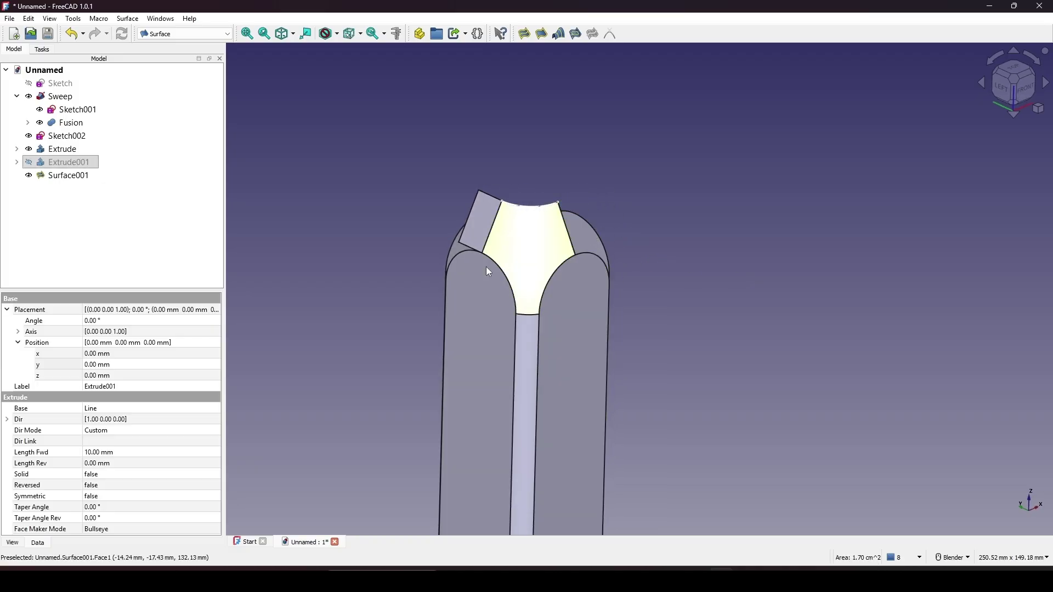
left_click(480, 220)
key("space")
left_click(752, 286)
Step: Switch to the Draft workbench
scroll(753, 287, "down", 3)
middle_click_drag(725, 270, 680, 234, "shift")
scroll(730, 268, "up", 2)
mouse_move(730, 272)
middle_mouse_down("shift")
mouse_move(736, 281)
mouse_move(719, 269)
middle_mouse_up("shift")
left_click(189, 34)
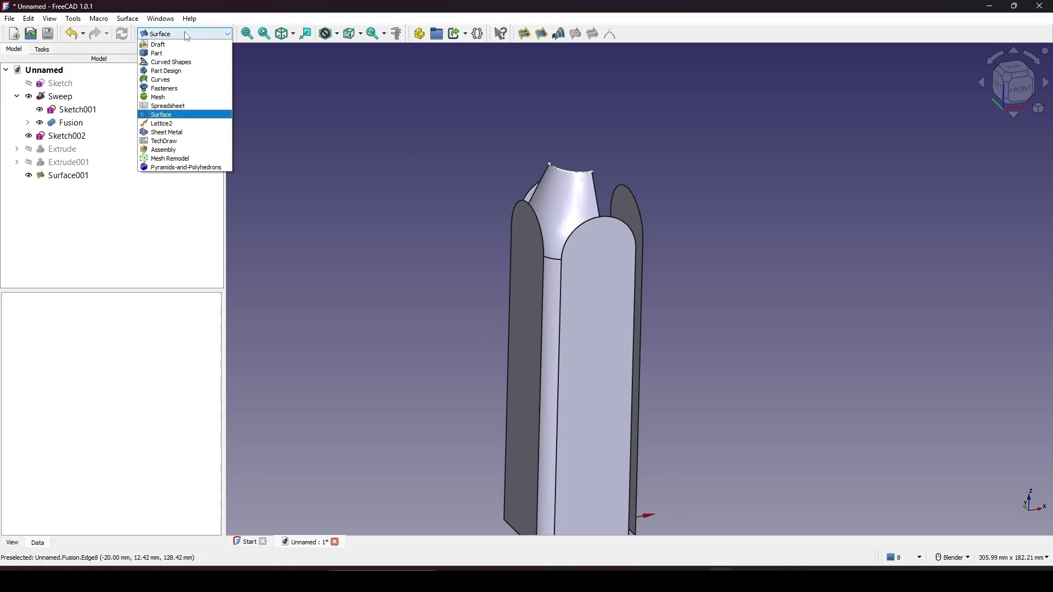
left_click(167, 53)
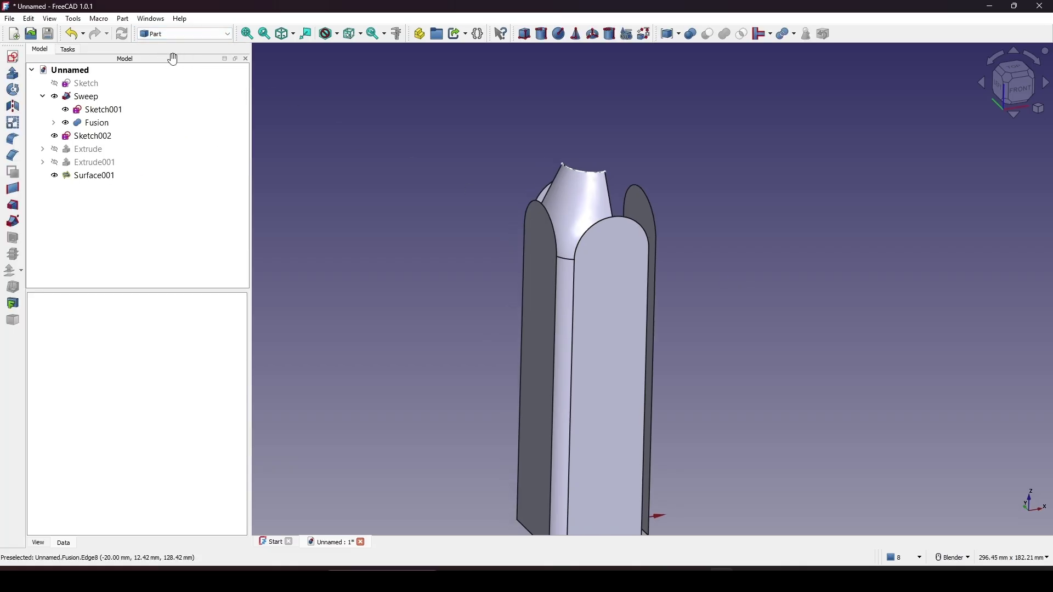
left_click(200, 36)
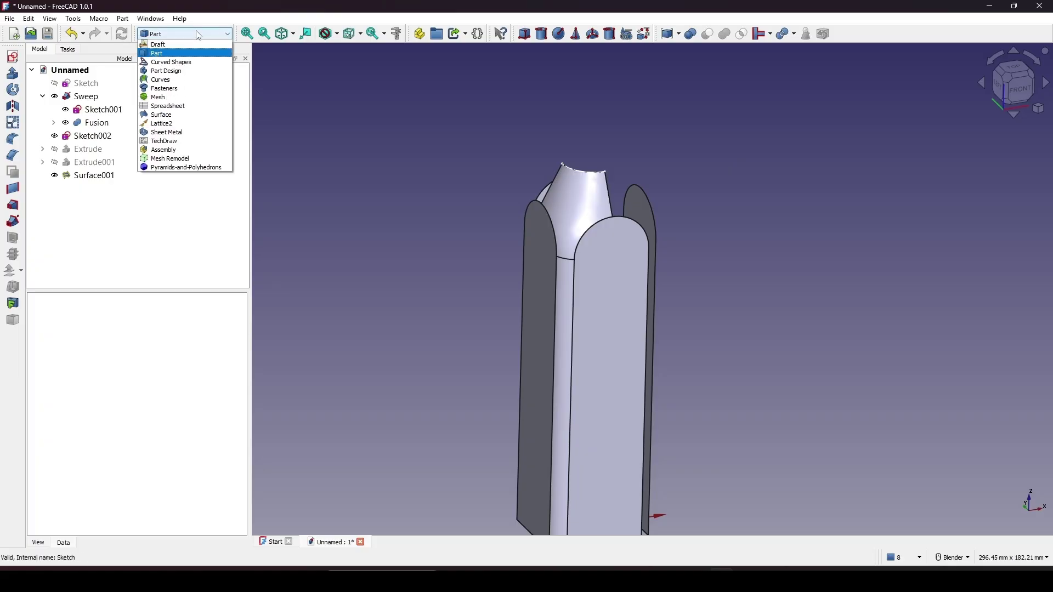
left_click(173, 44)
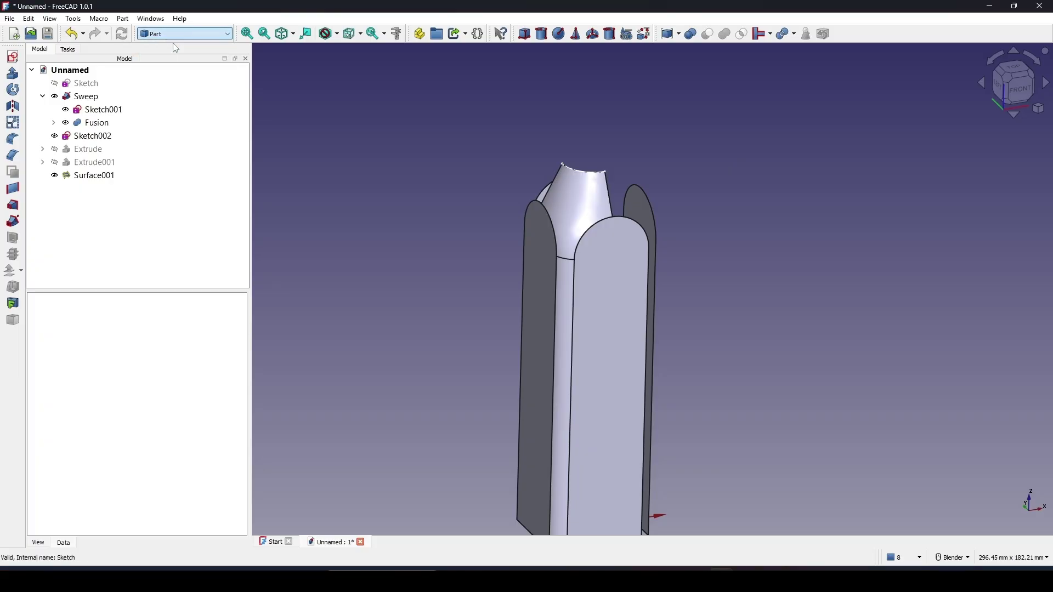
middle_click_drag(695, 166, 690, 184, "shift")
mouse_move(643, 229)
middle_mouse_down()
mouse_move(710, 271)
mouse_move(649, 245)
middle_mouse_up()
scroll(642, 244, "up", 2)
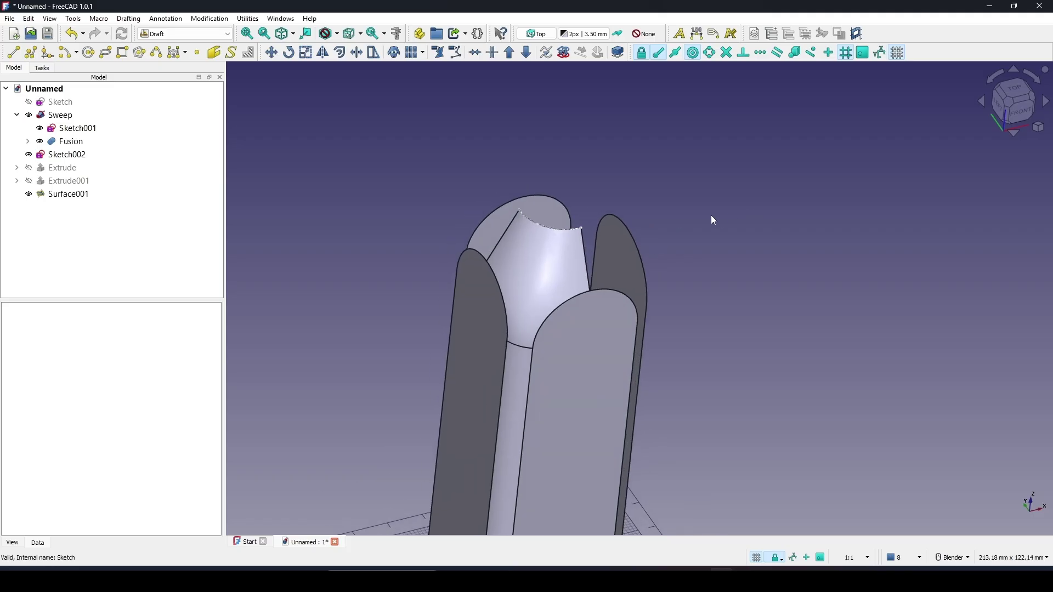
Step: Create a polar array of the filled shoulder surface with 4 elements over 360° about the origin
left_click(555, 275)
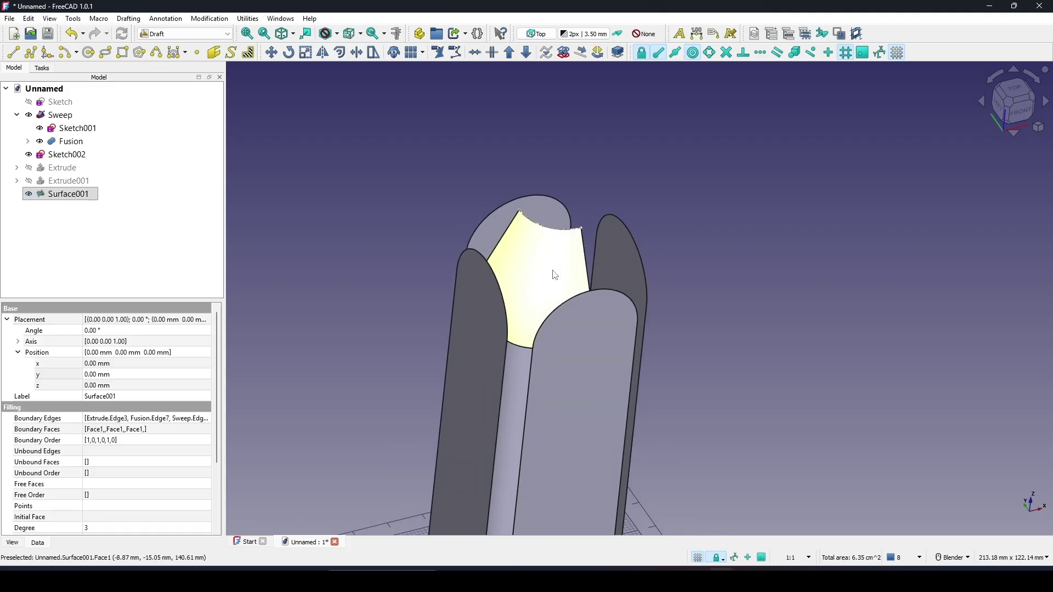
scroll(643, 283, "down", 4)
middle_click_drag(643, 283, 611, 228)
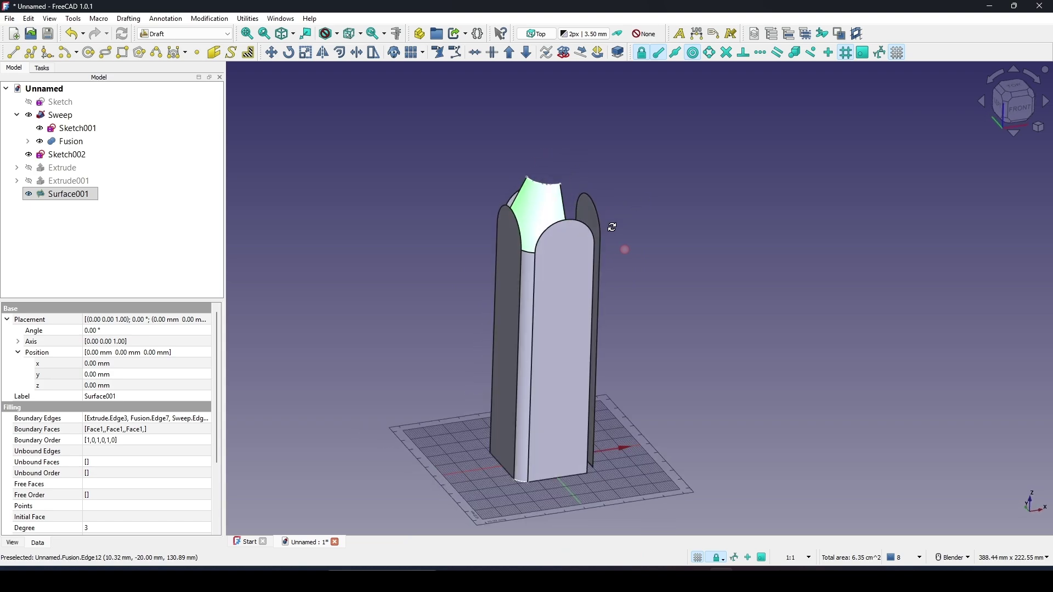
left_click(528, 207)
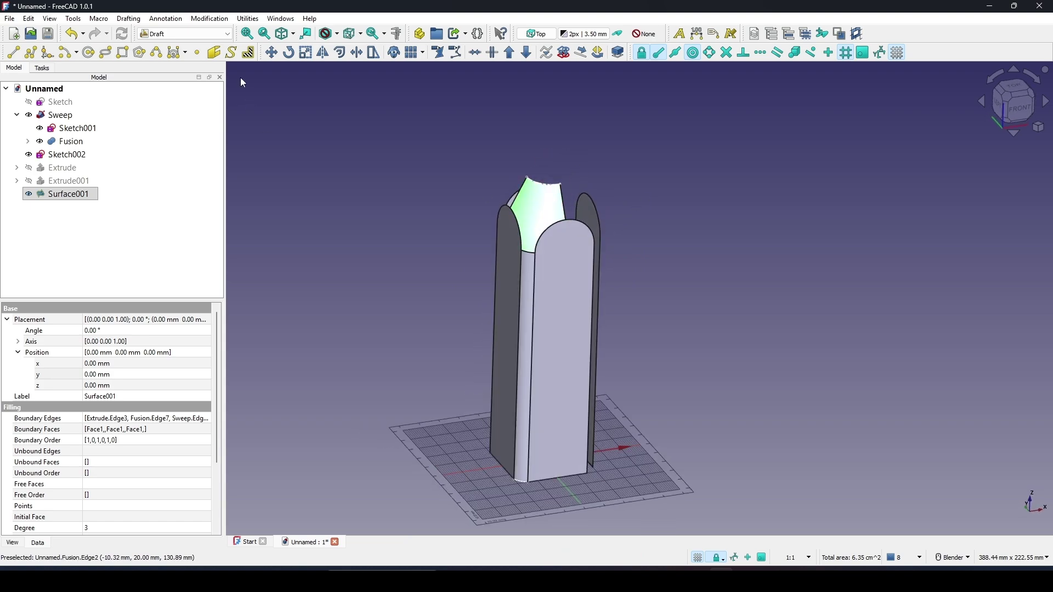
left_click(423, 52)
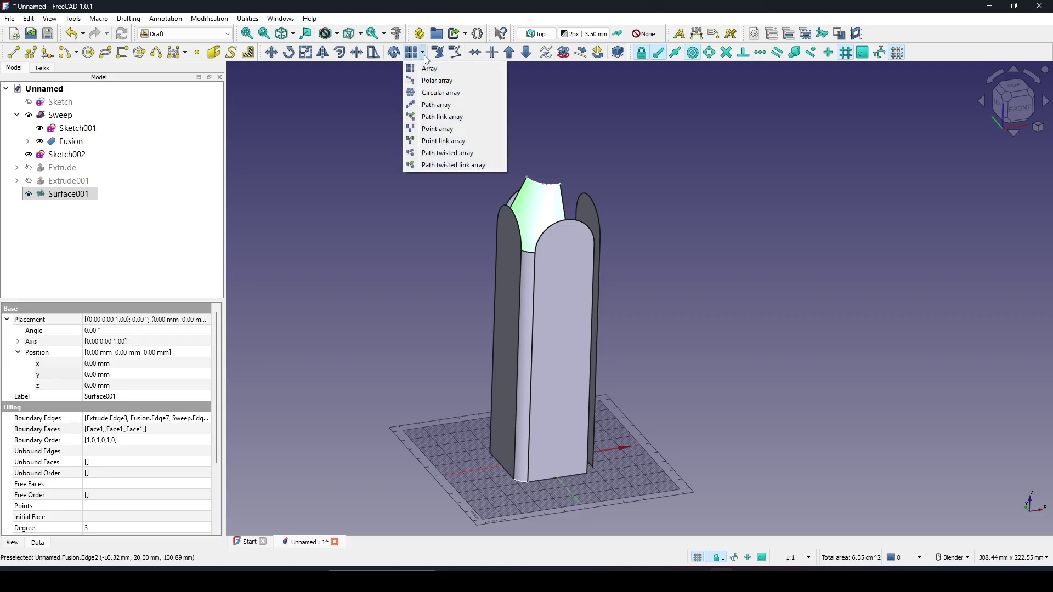
left_click(443, 83)
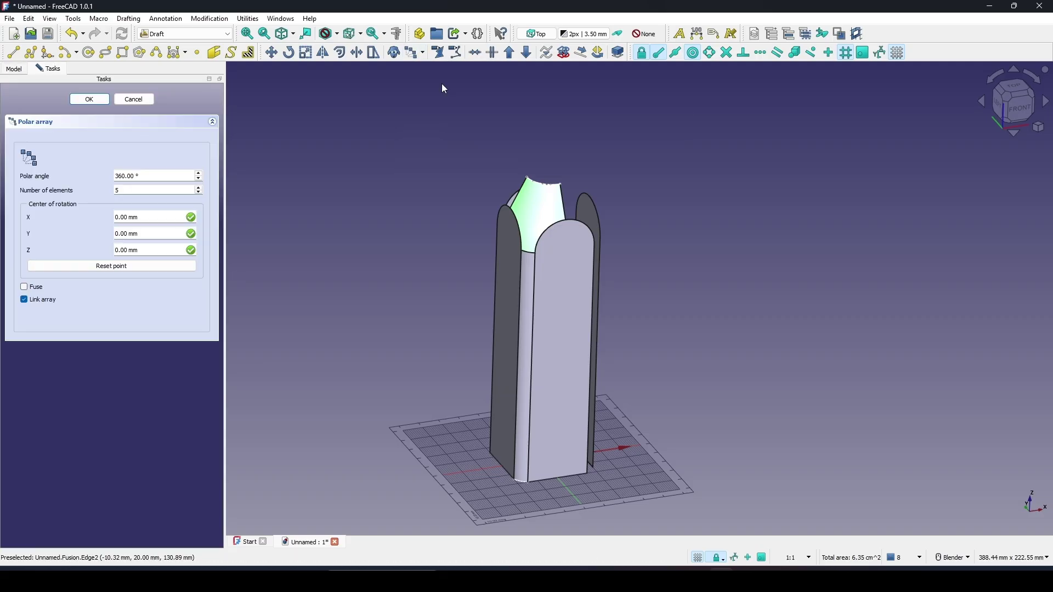
left_click(134, 265)
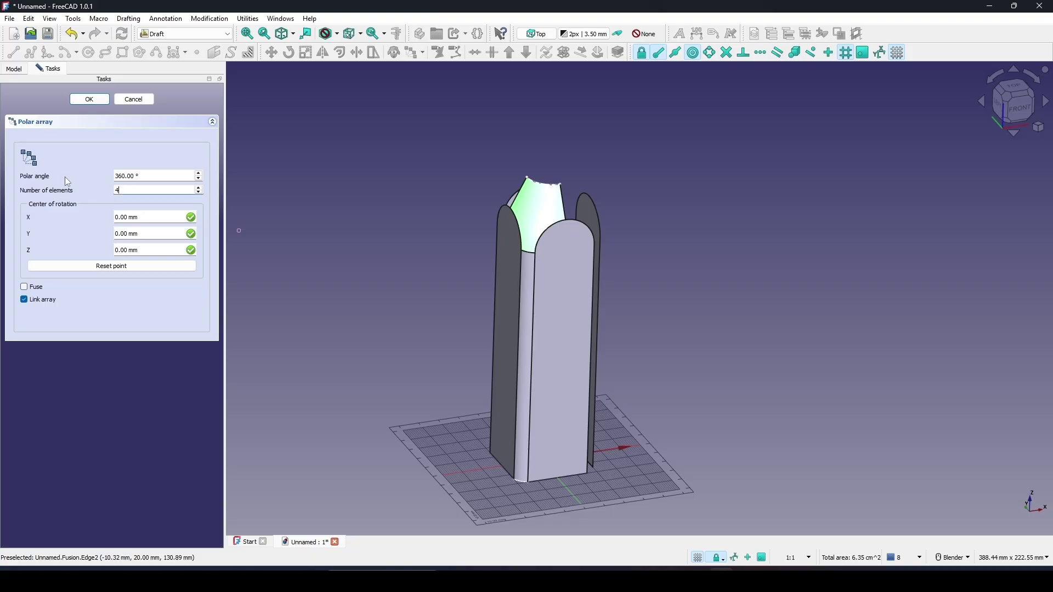
left_click(96, 101)
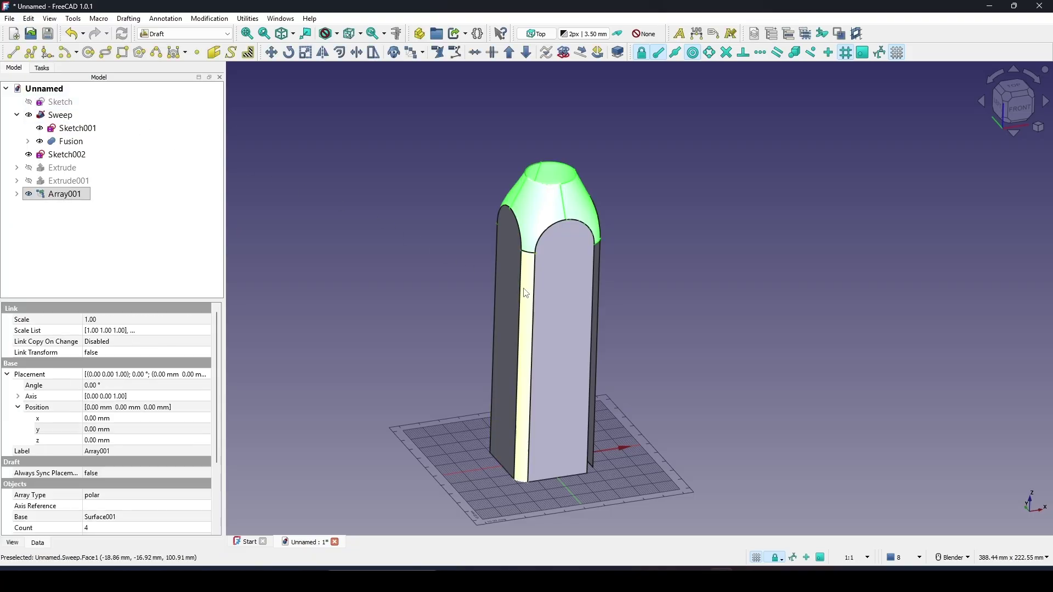
Step: Create a polar array of the swept corner over 360° about the origin, covering all four corners of the bottle
left_click(523, 313)
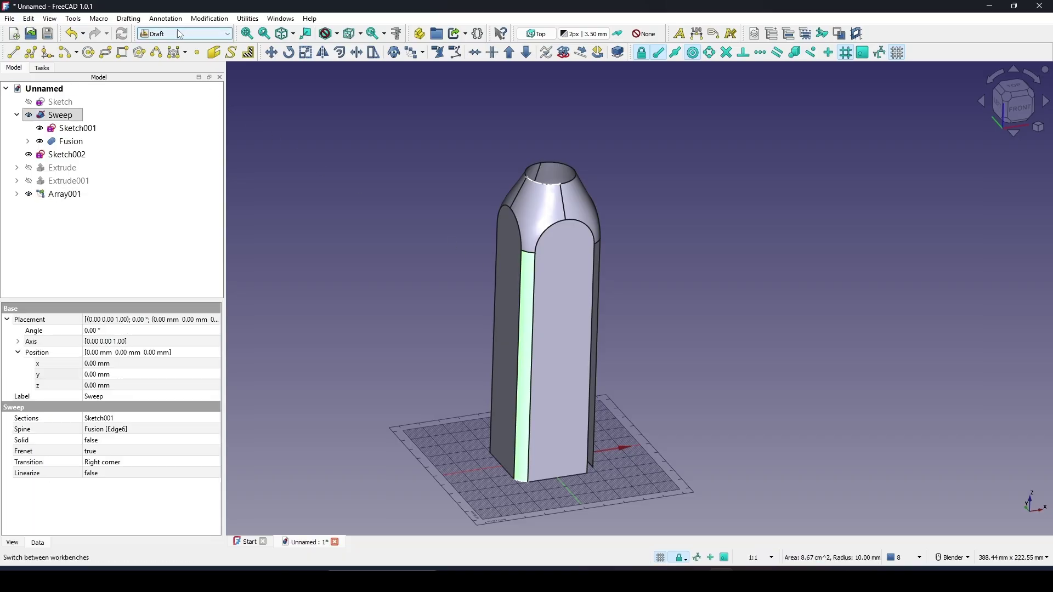
left_click(415, 55)
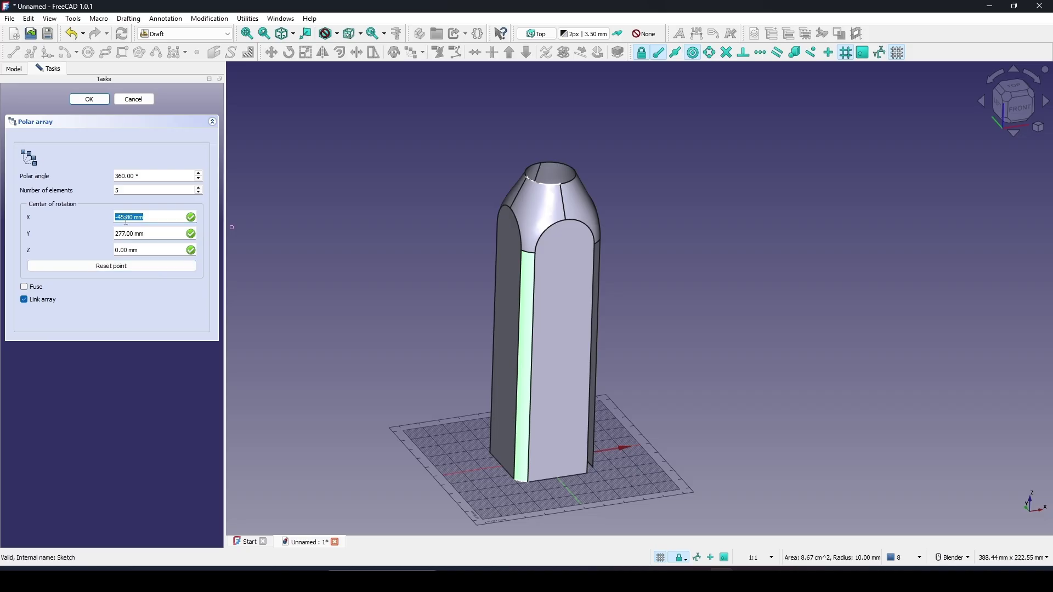
left_click(128, 269)
left_click(102, 104)
middle_click_drag(329, 285, 700, 322)
left_click(701, 322)
middle_click_drag(629, 365, 654, 361)
scroll(655, 360, "up", 4)
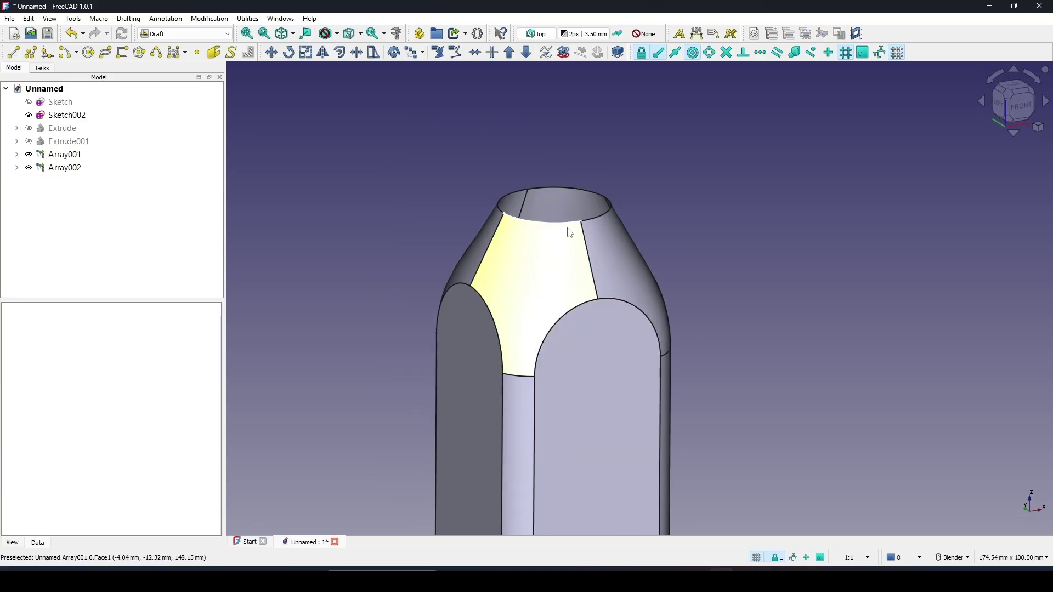
middle_click_drag(619, 233, 590, 278)
scroll(549, 263, "up", 1)
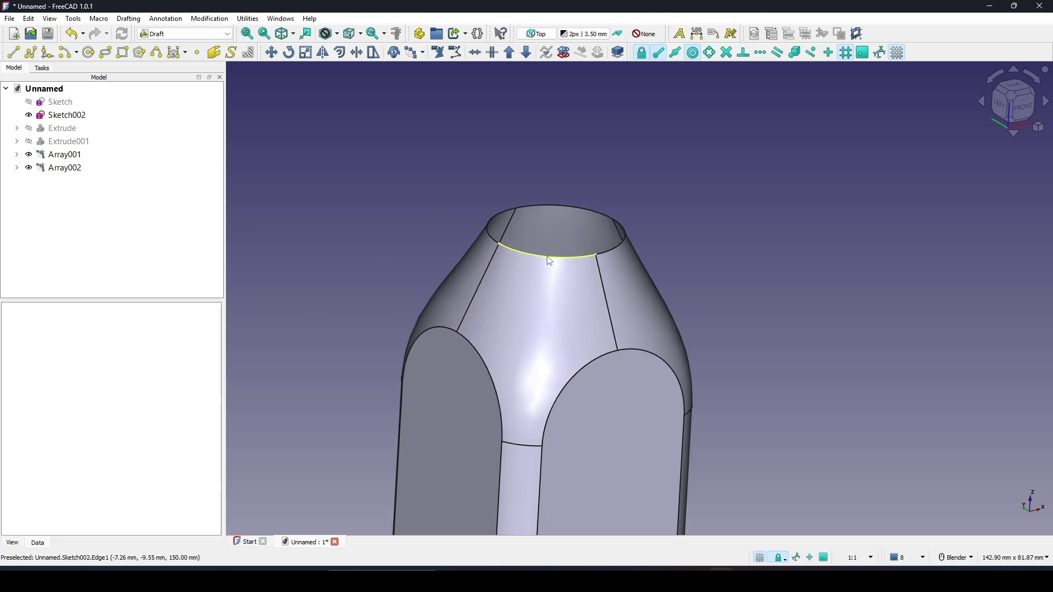
Step: Create a polar array of the neck arc sketch with 4 elements over 360° about the origin
scroll(568, 257, "down", 2)
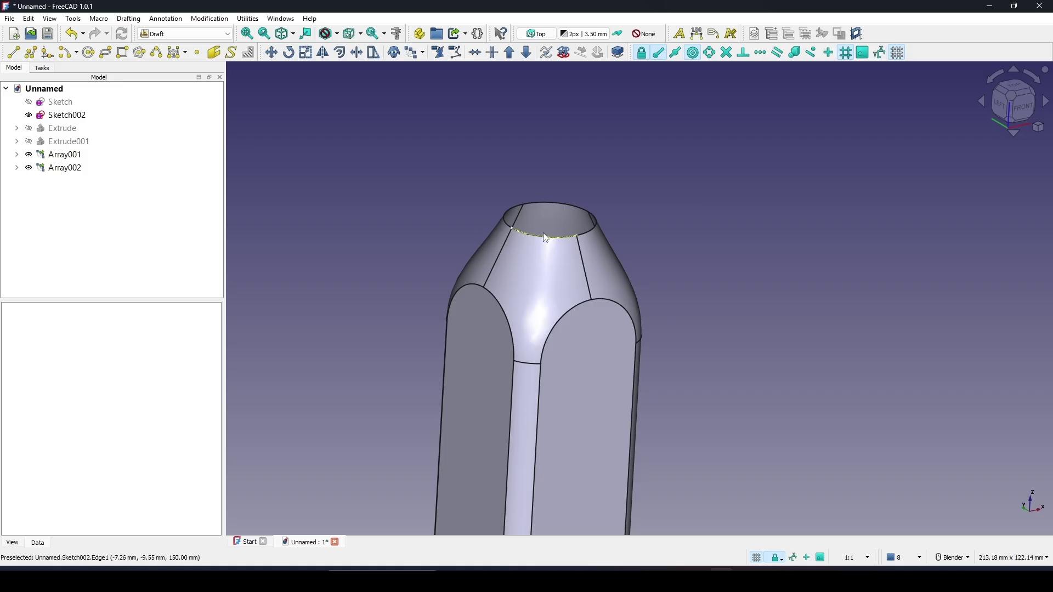
left_click(67, 120)
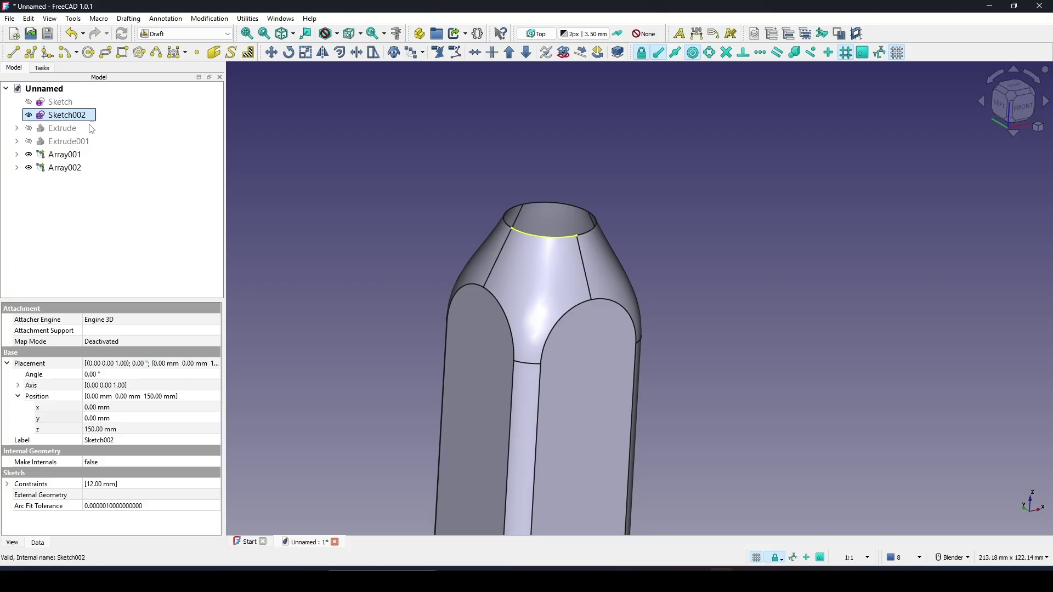
middle_click_drag(603, 294, 629, 384)
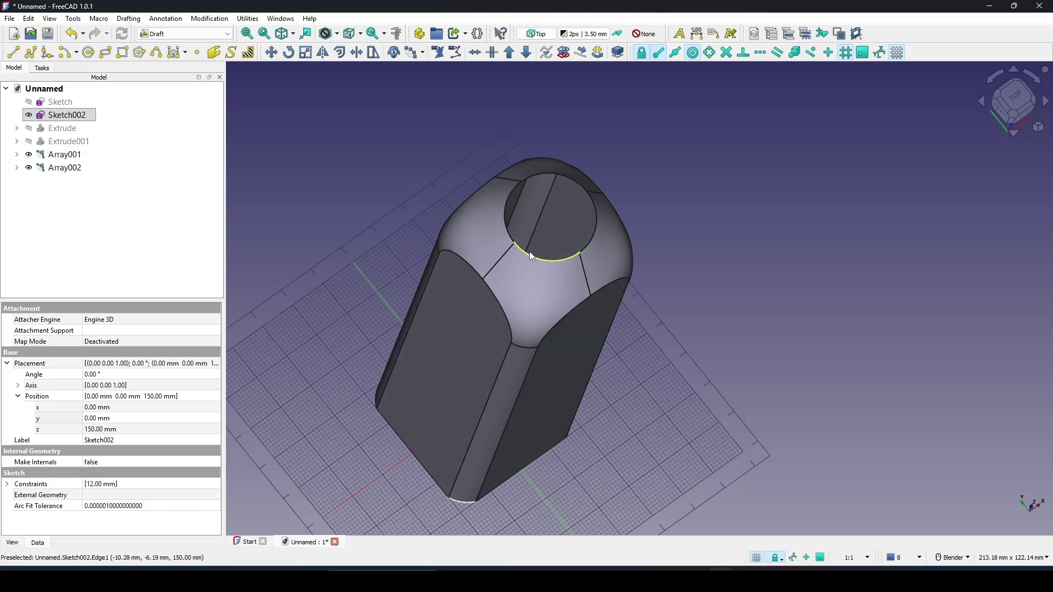
middle_click_drag(533, 256, 629, 219)
middle_click_drag(551, 204, 539, 185, "shift")
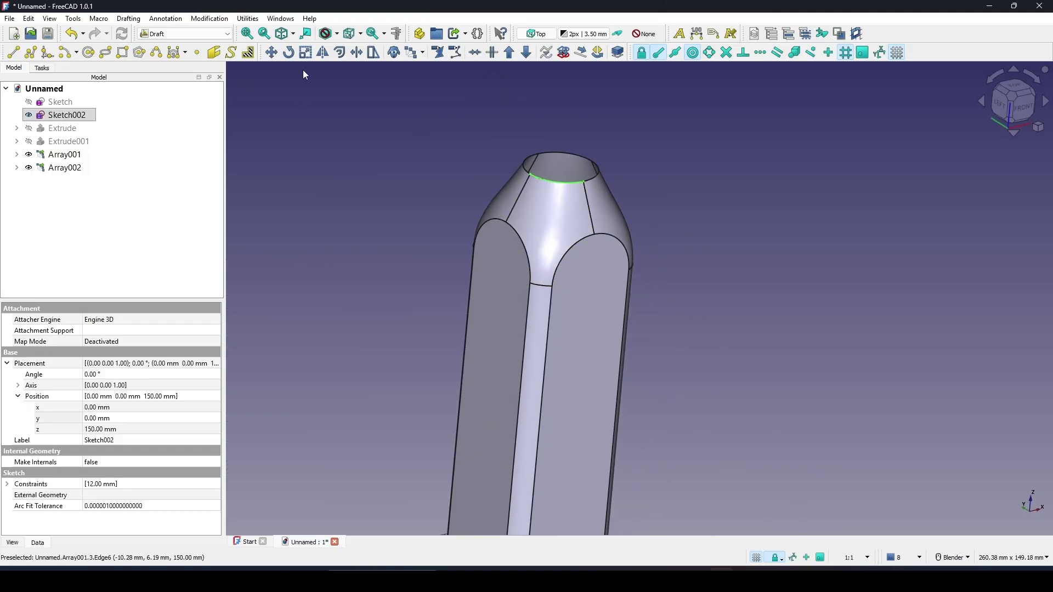
left_click(413, 52)
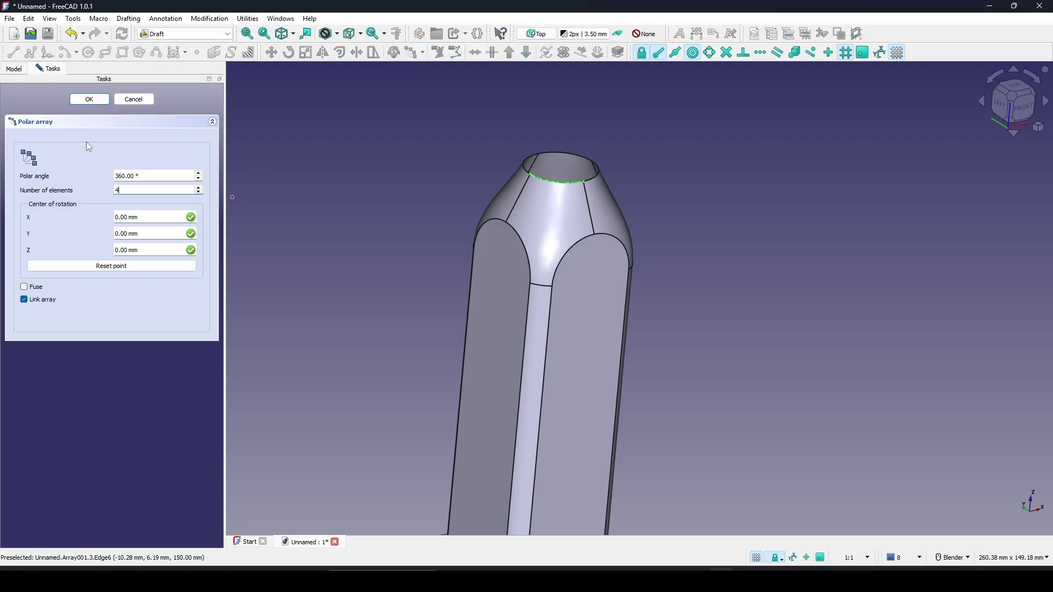
left_click(89, 100)
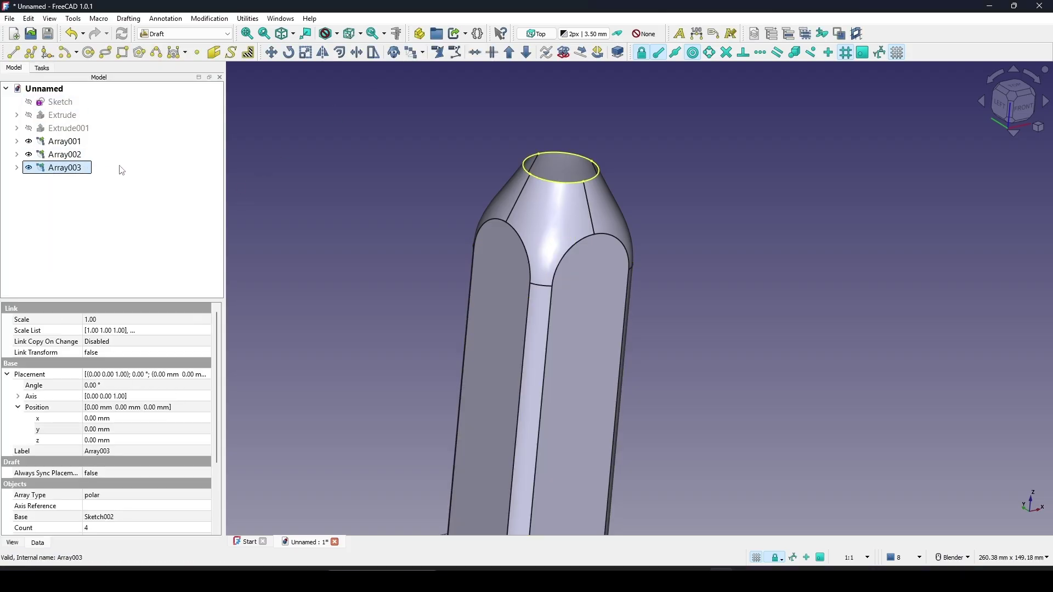
Step: Switch to the Part workbench and fuse the neck arc array into one shape, accepting the use of non-solids
scroll(708, 252, "down", 5)
mouse_move(717, 273)
middle_mouse_down()
mouse_move(656, 225)
mouse_move(713, 258)
middle_mouse_up()
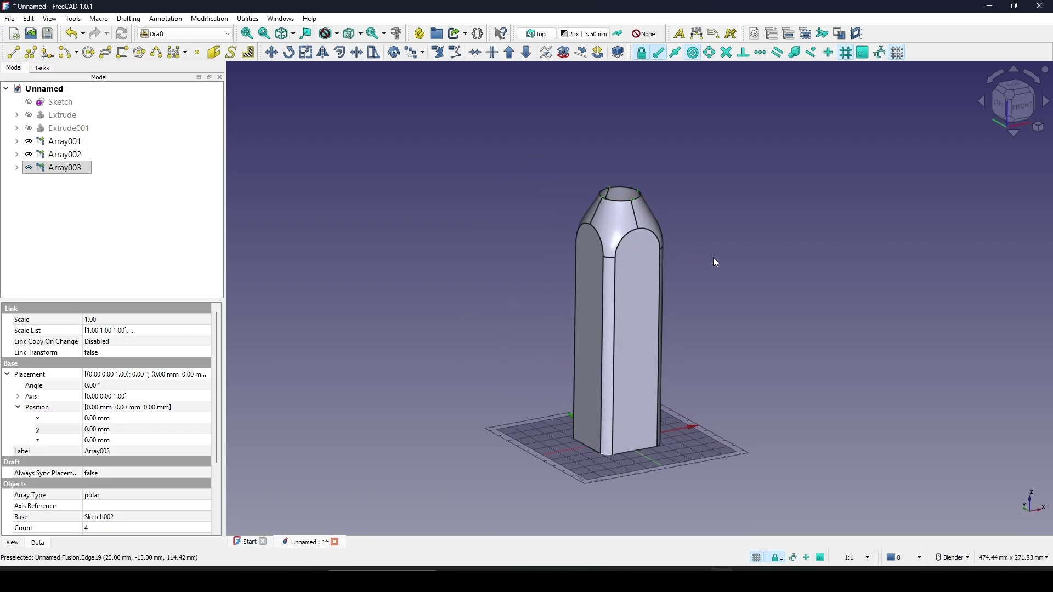
left_click(201, 36)
left_click(183, 53)
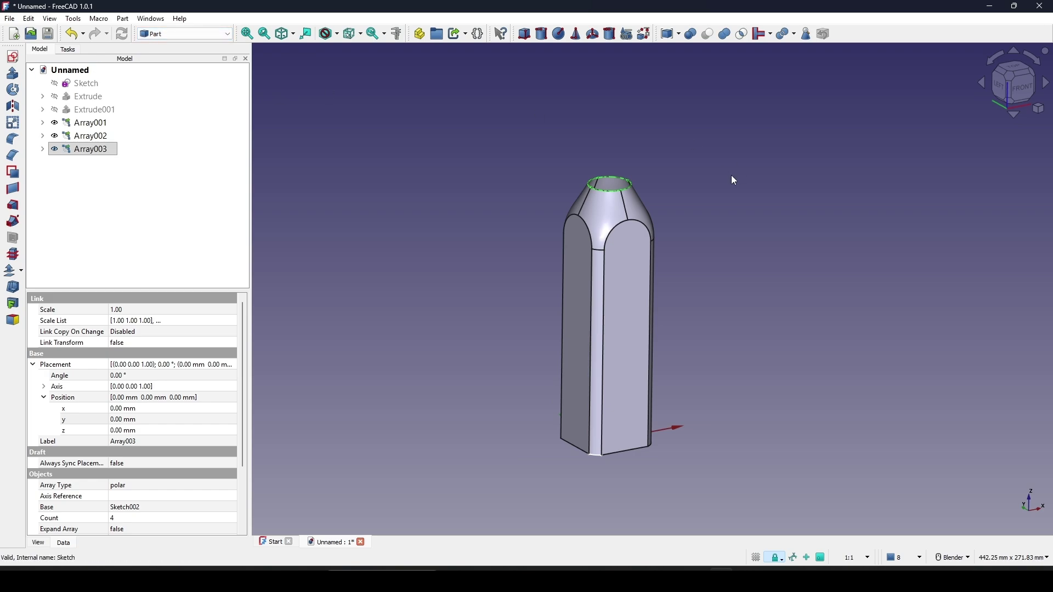
scroll(718, 172, "up", 3)
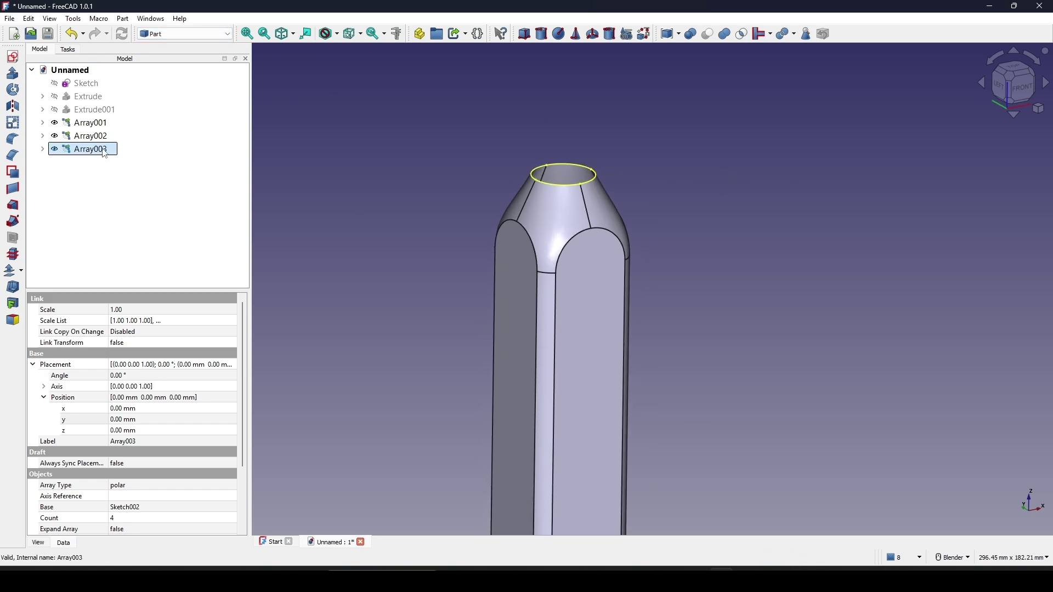
scroll(608, 193, "up", 2)
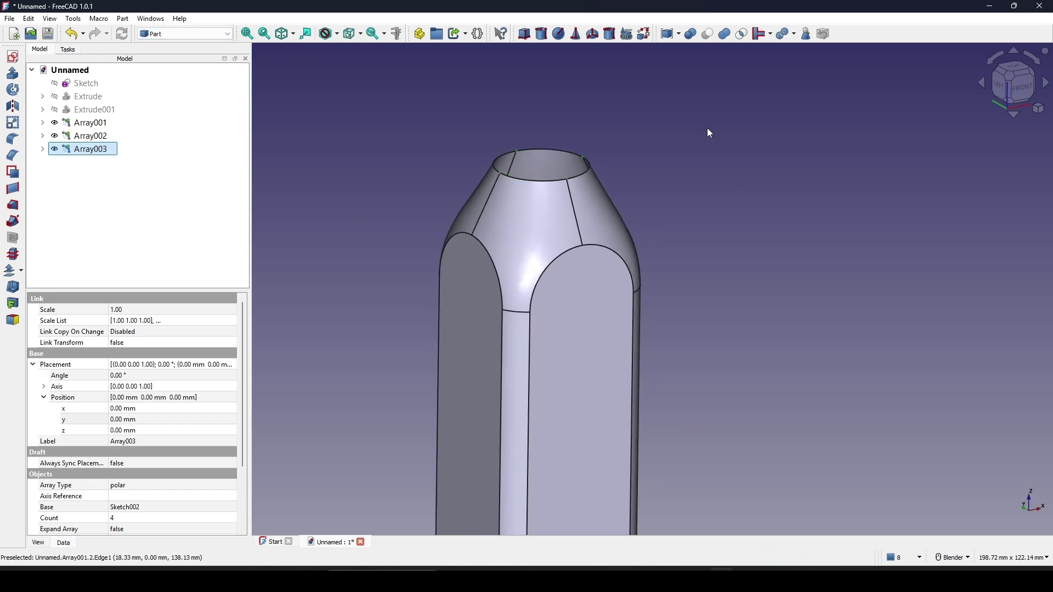
left_click(724, 39)
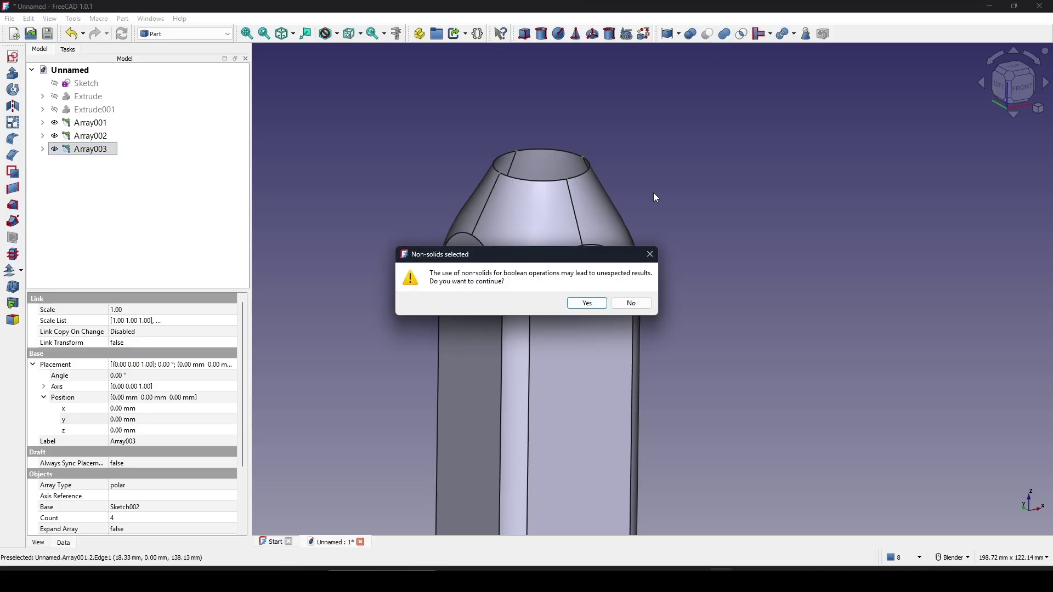
left_click(588, 305)
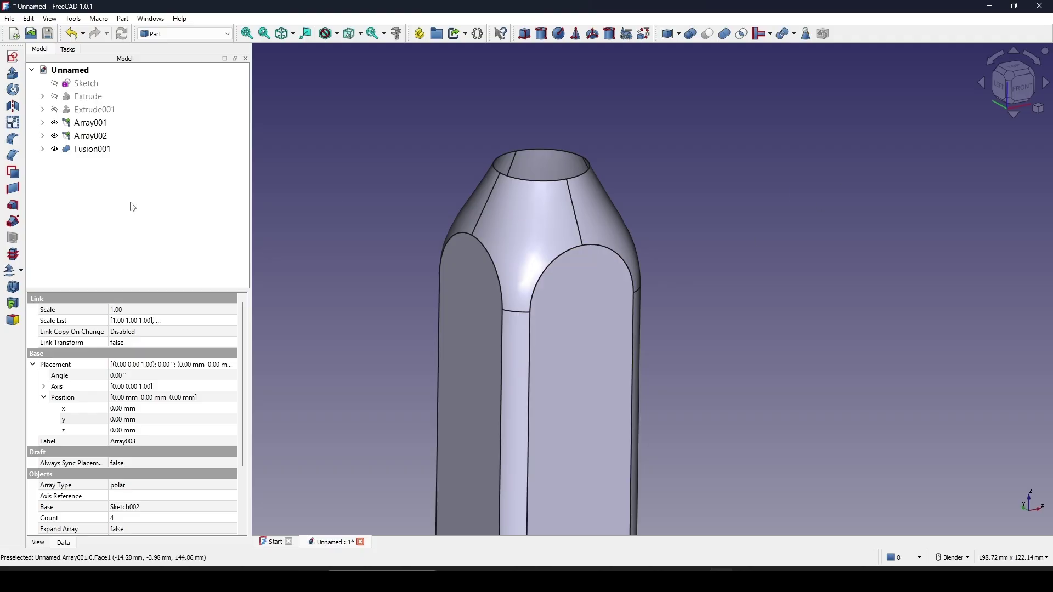
Step: Extrude the fused neck circle 10 mm along its normal without creating a solid
left_click(101, 154)
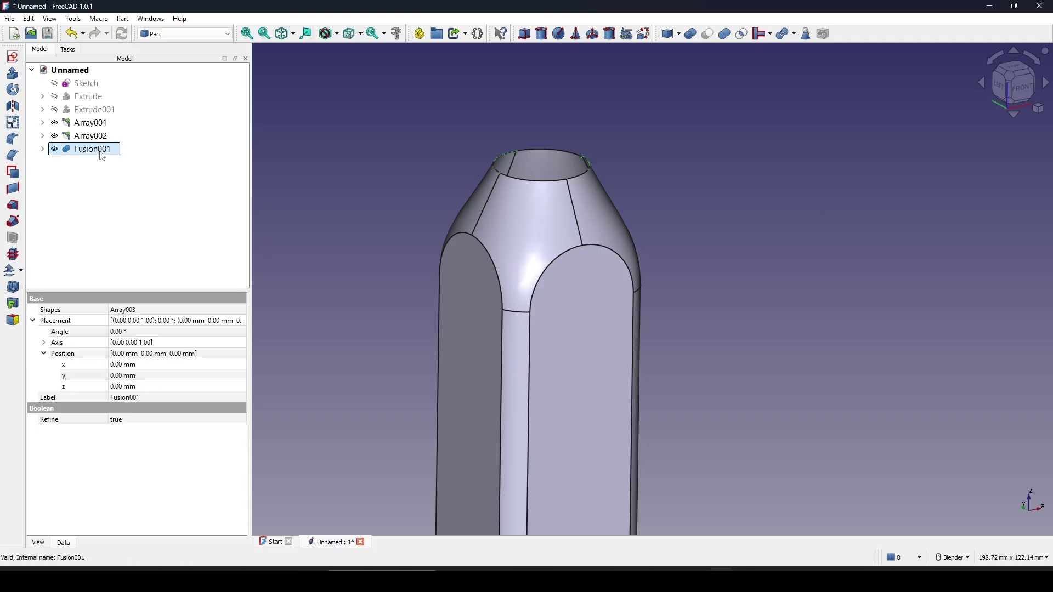
middle_click_drag(673, 360, 586, 312)
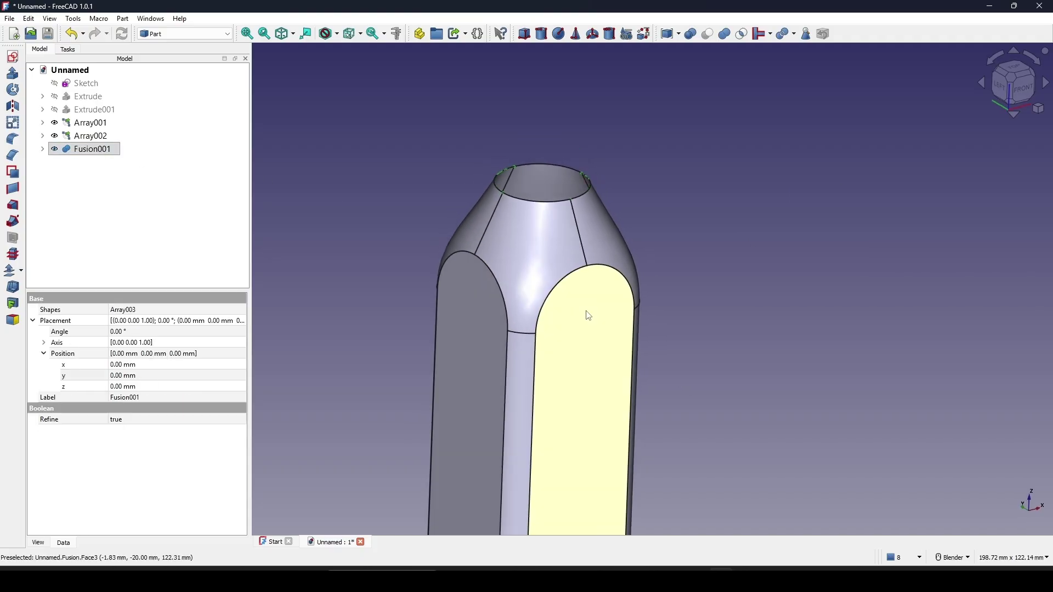
left_click(13, 73)
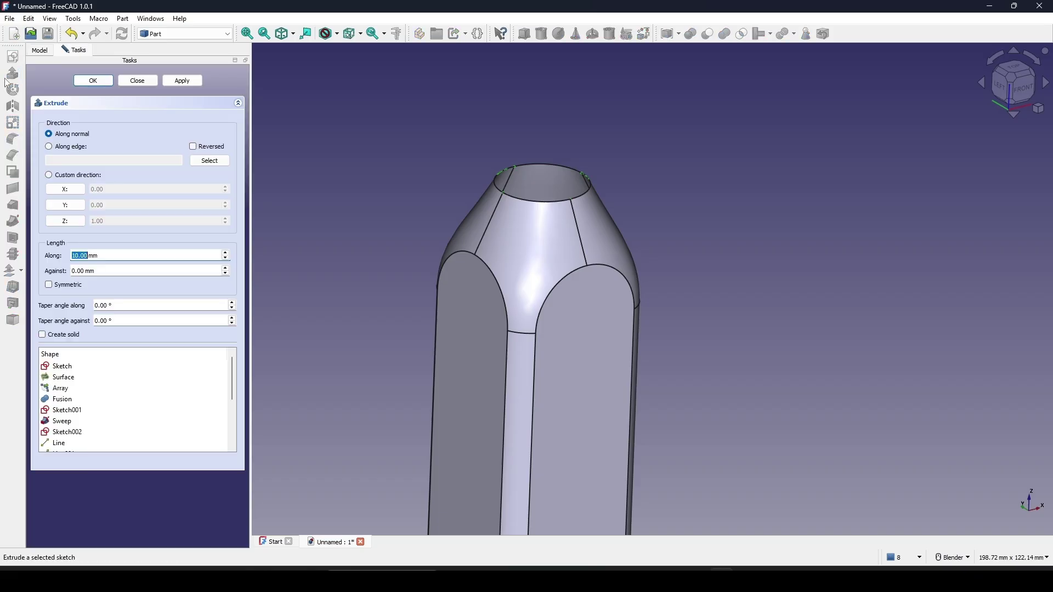
left_click(93, 80)
middle_click_drag(629, 229, 667, 227)
left_click(686, 247)
mouse_move(702, 266)
middle_mouse_down()
mouse_move(729, 291)
mouse_move(702, 267)
middle_mouse_up()
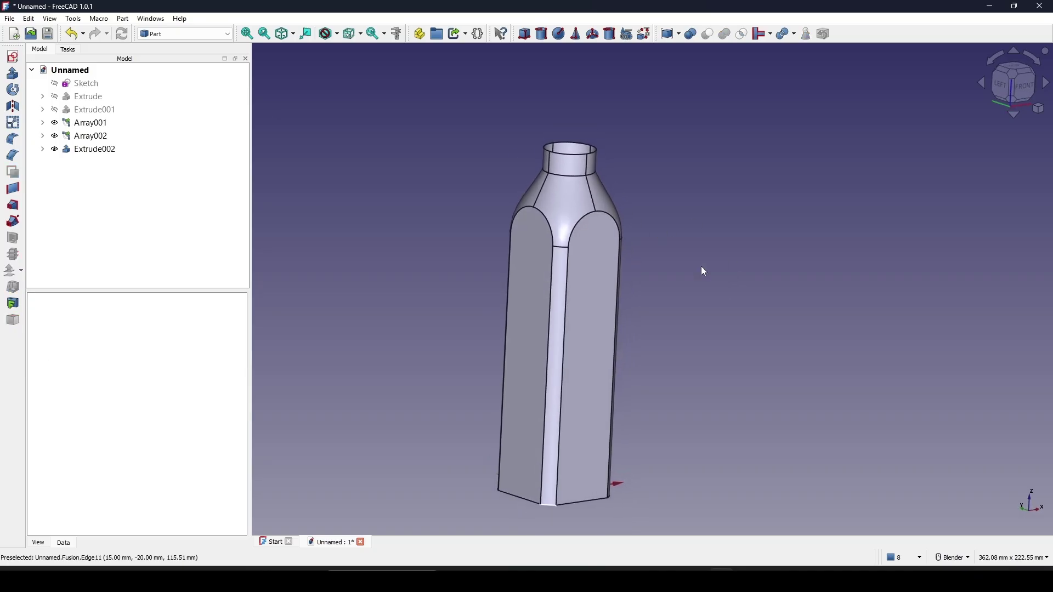
Step: Fuse the shoulder surface array and the swept corner array each into its own shape, accepting the use of non-solids
left_click(574, 205)
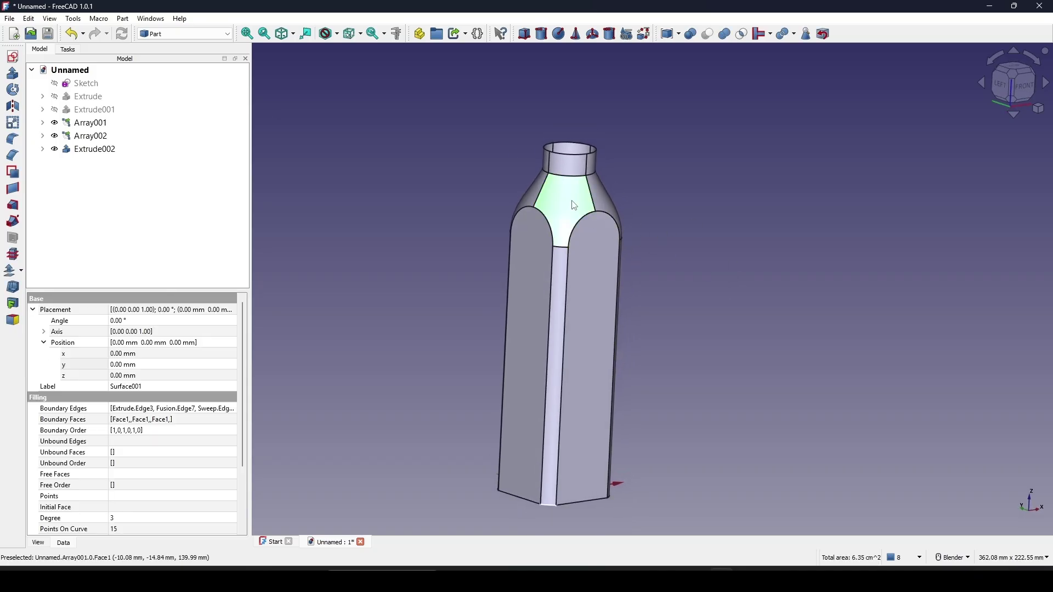
left_click(693, 196)
left_click(100, 124)
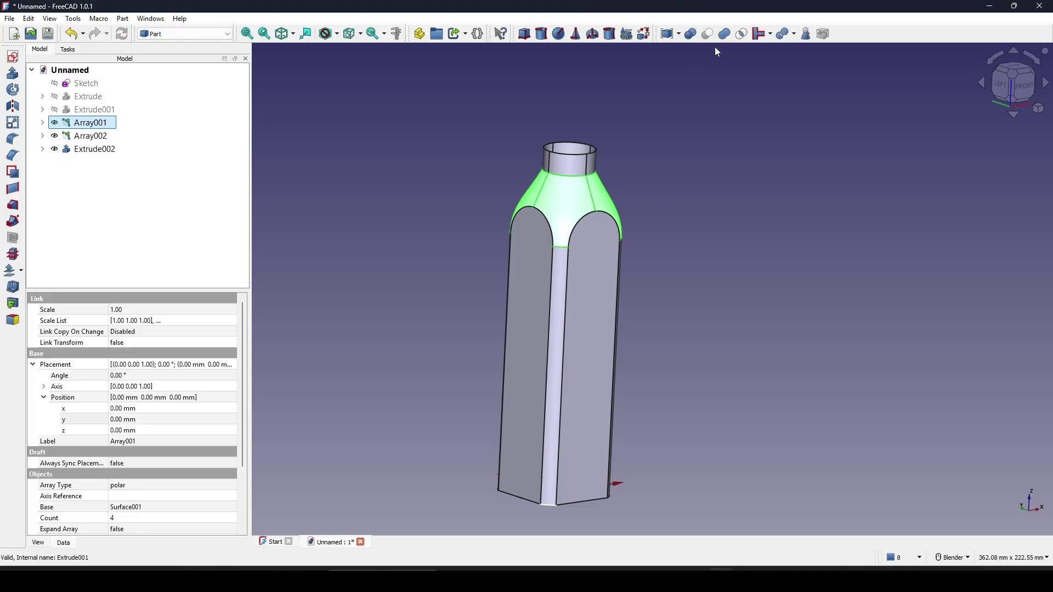
left_click(725, 35)
left_click(587, 305)
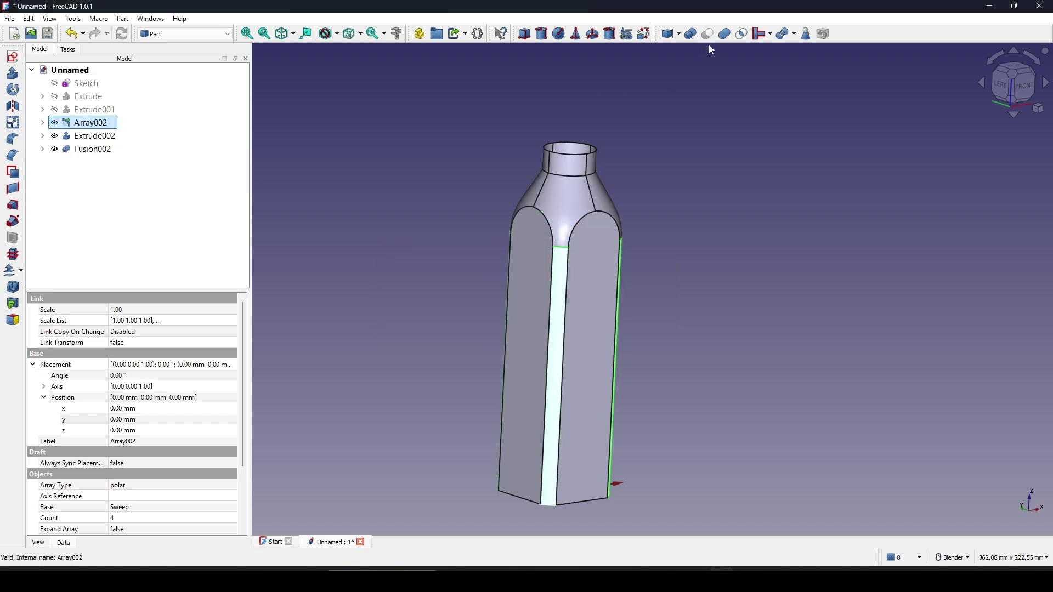
left_click(725, 35)
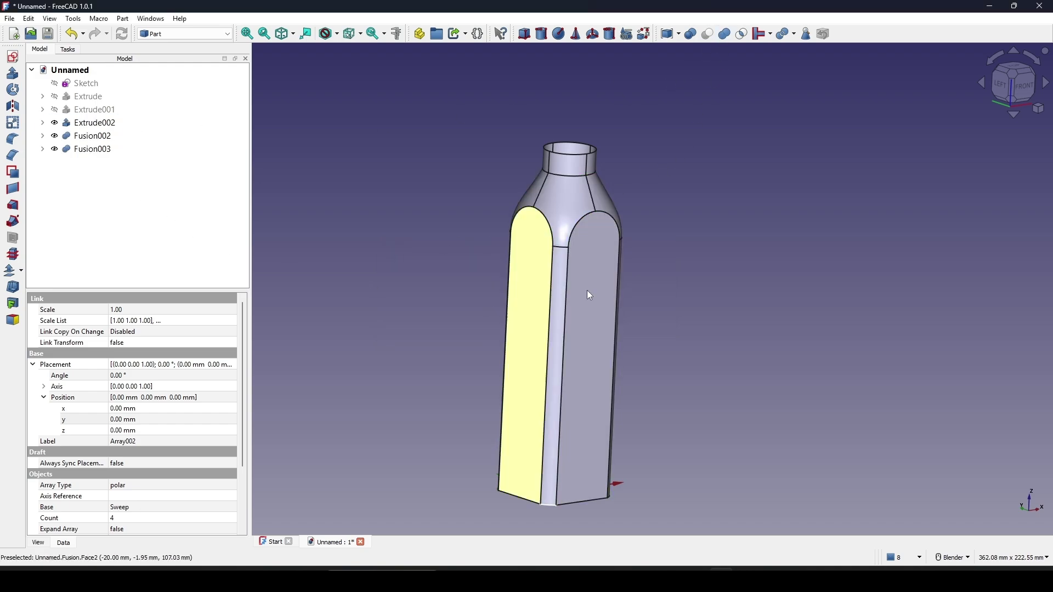
Step: Examine the rounded corner edge at the base and the bottle's open underside
mouse_move(637, 354)
middle_mouse_down()
mouse_move(600, 298)
mouse_move(644, 273)
mouse_move(630, 348)
mouse_move(668, 348)
mouse_move(628, 349)
middle_mouse_up()
scroll(627, 349, "up", 8)
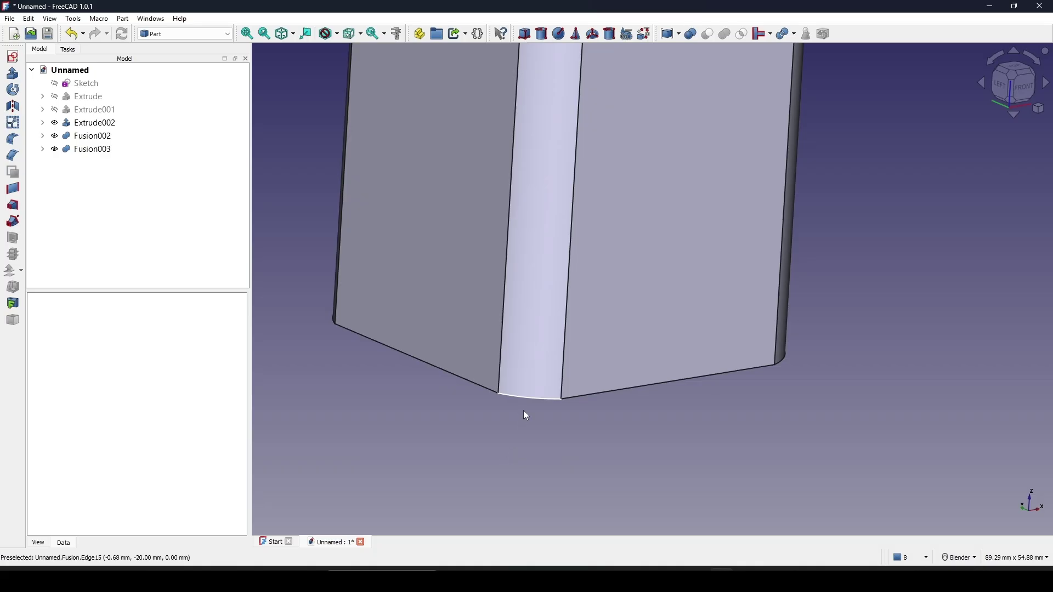
left_click(529, 404)
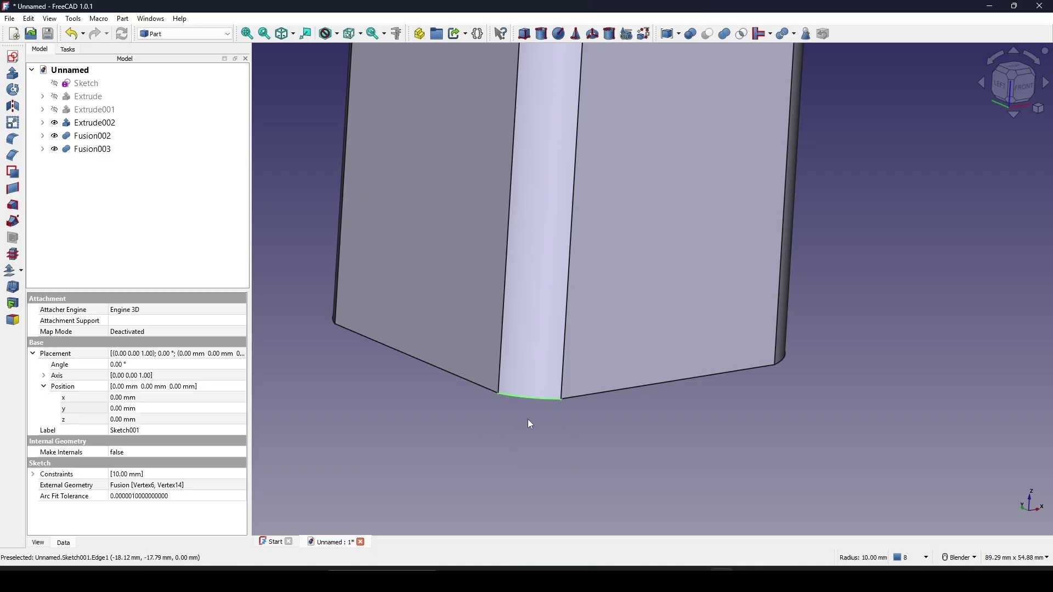
scroll(530, 425, "down", 10)
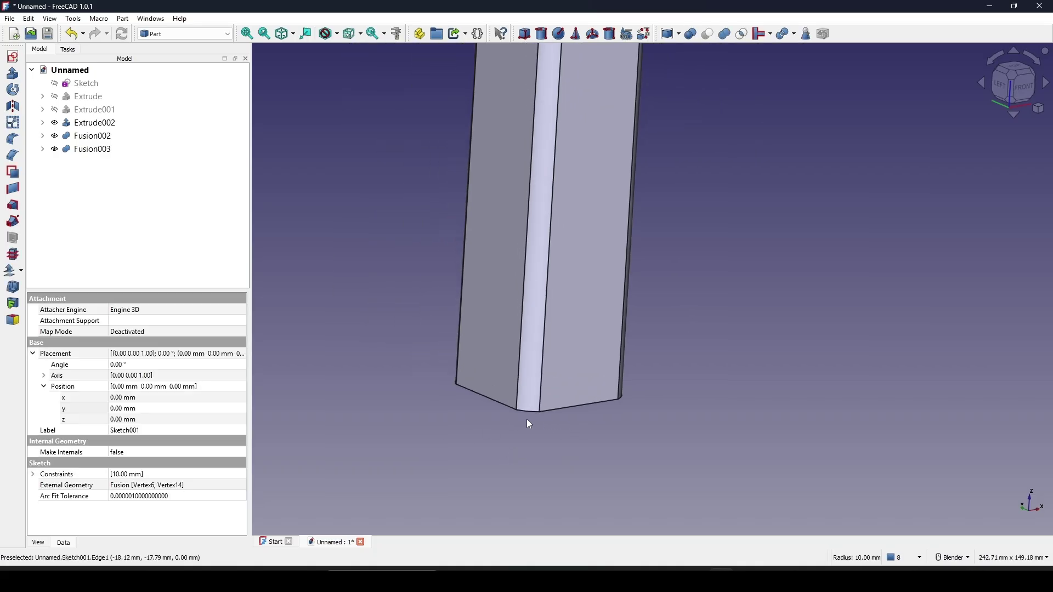
left_click(627, 355)
middle_click_drag(584, 390, 573, 307)
middle_click_drag(524, 417, 607, 329, "shift")
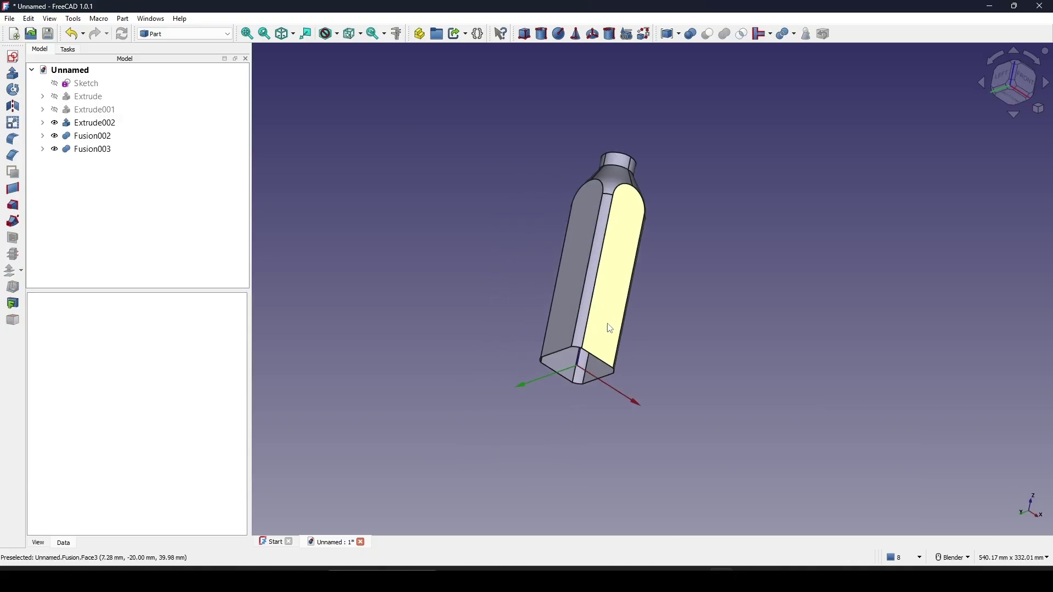
Step: Switch to the Surface workbench with the bottle's open underside in view
scroll(598, 337, "up", 2)
middle_click_drag(585, 379, 568, 368)
left_click(196, 34)
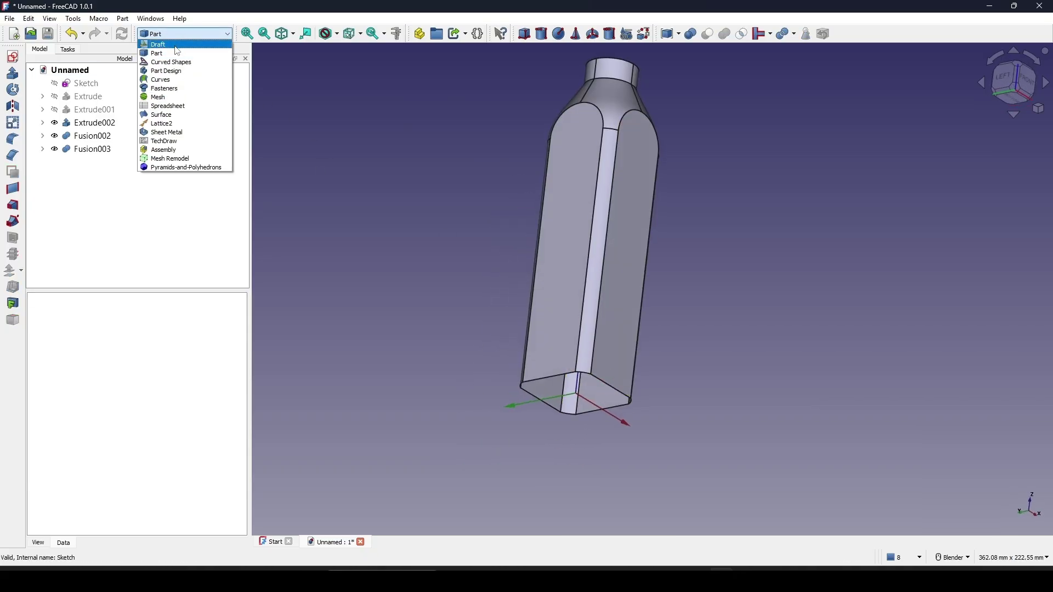
left_click(160, 115)
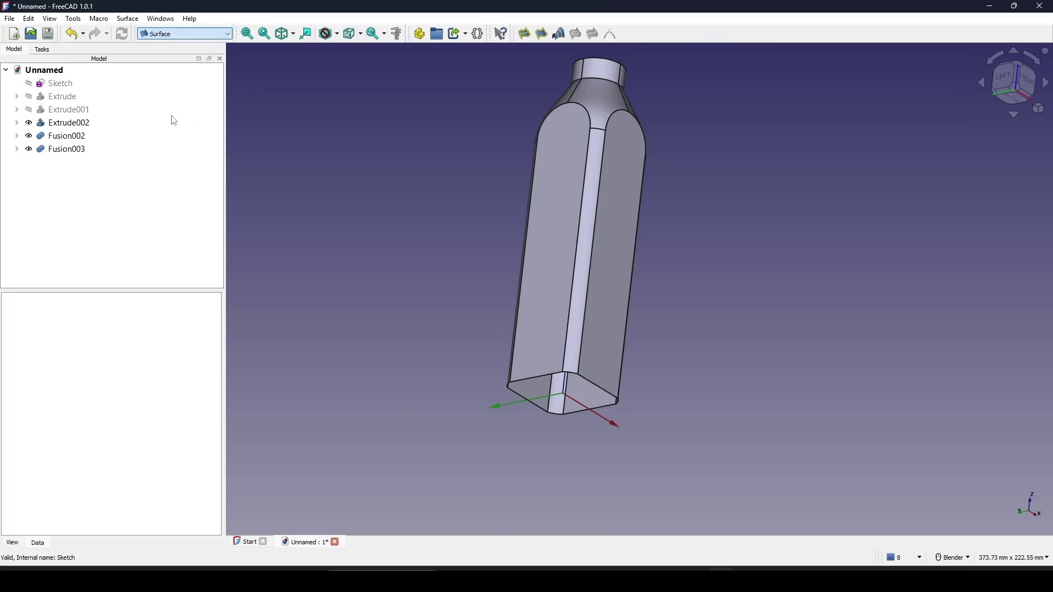
Step: Fill the bottle's open bottom with a surface bounded by its four straight edges and four rounded corner edges
scroll(583, 373, "up", 3)
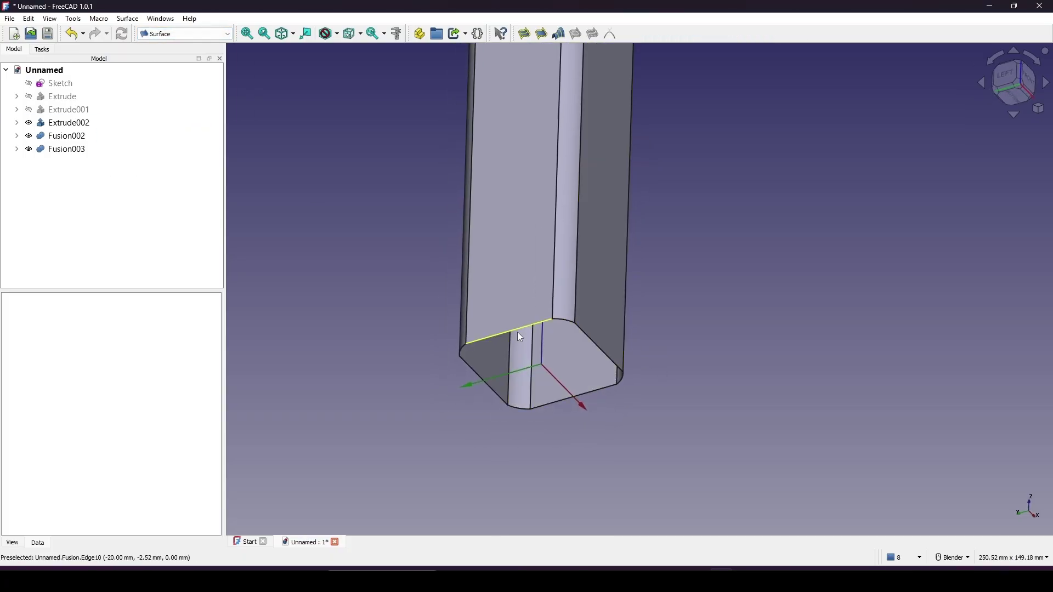
left_click(524, 33)
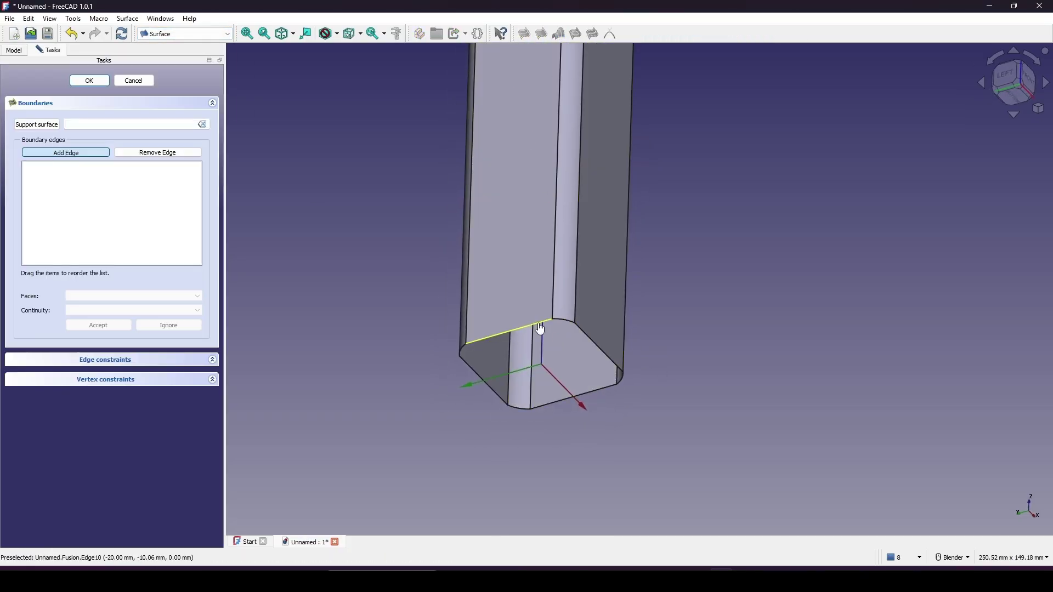
left_click(538, 328)
left_click(561, 321)
left_click(586, 339)
middle_click_drag(619, 351, 627, 414)
scroll(627, 414, "up", 3)
left_click(663, 406)
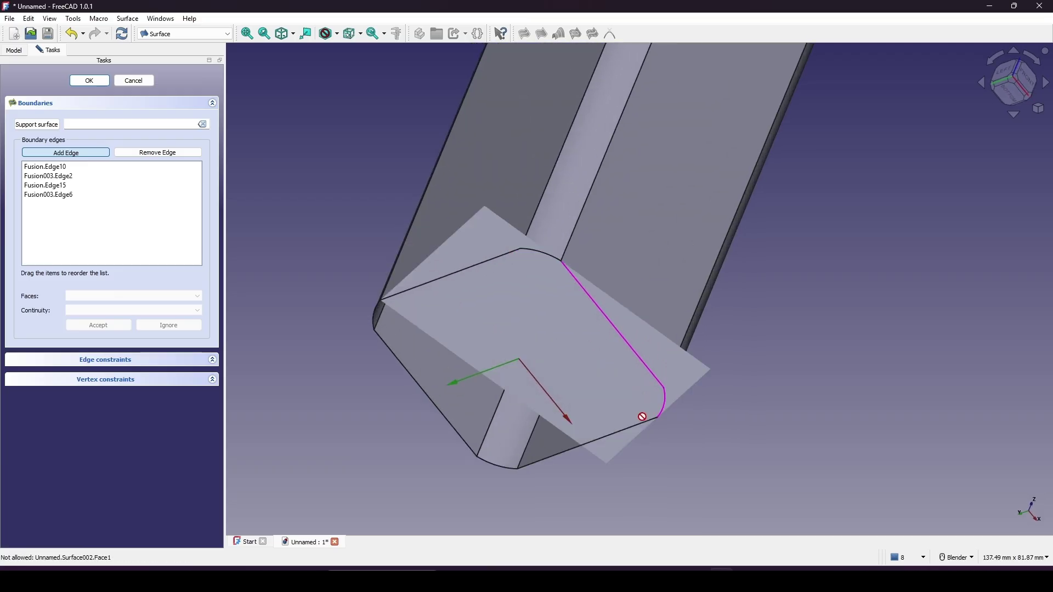
left_click(639, 432)
left_click(502, 468)
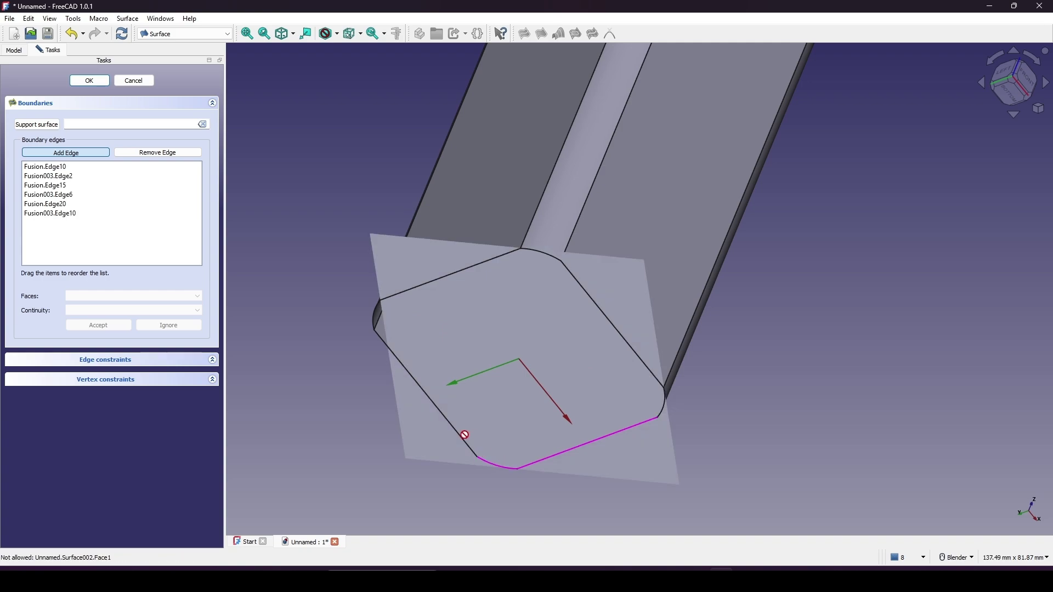
left_click(460, 440)
left_click(378, 319)
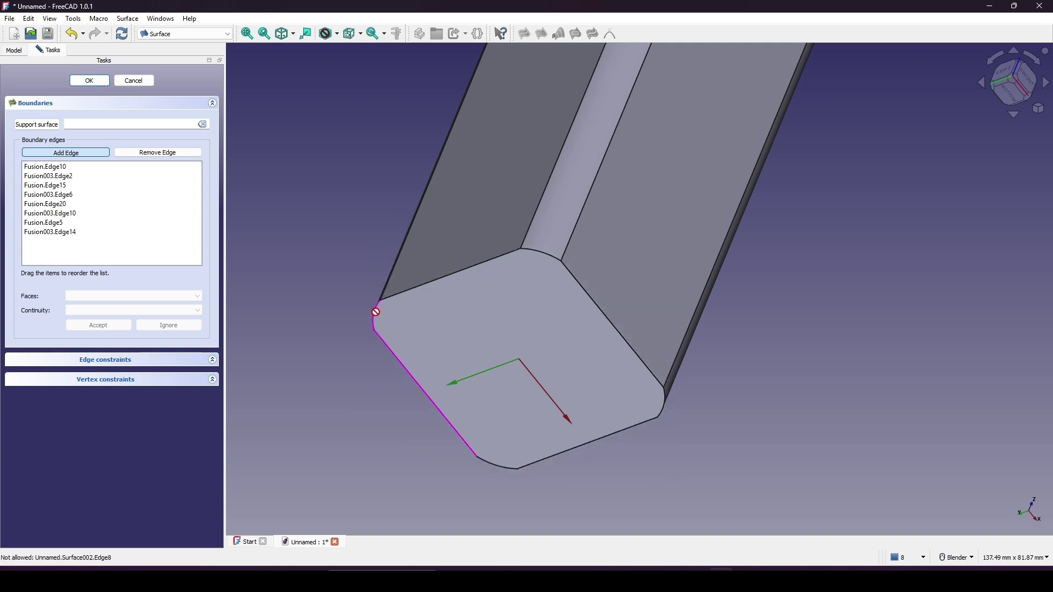
middle_click_drag(406, 292, 463, 379)
left_click(99, 81)
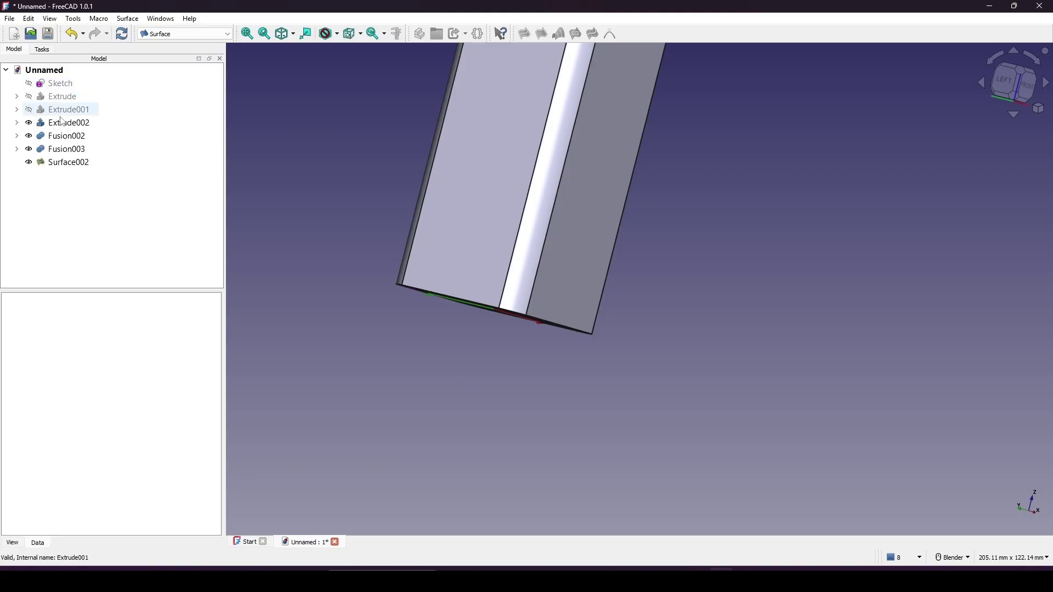
Step: Fill the open top of the bottle's neck with a surface bounded by its four rim edges
scroll(697, 253, "down", 5)
middle_click_drag(693, 249, 625, 244)
scroll(646, 218, "up", 5)
scroll(643, 213, "up", 2)
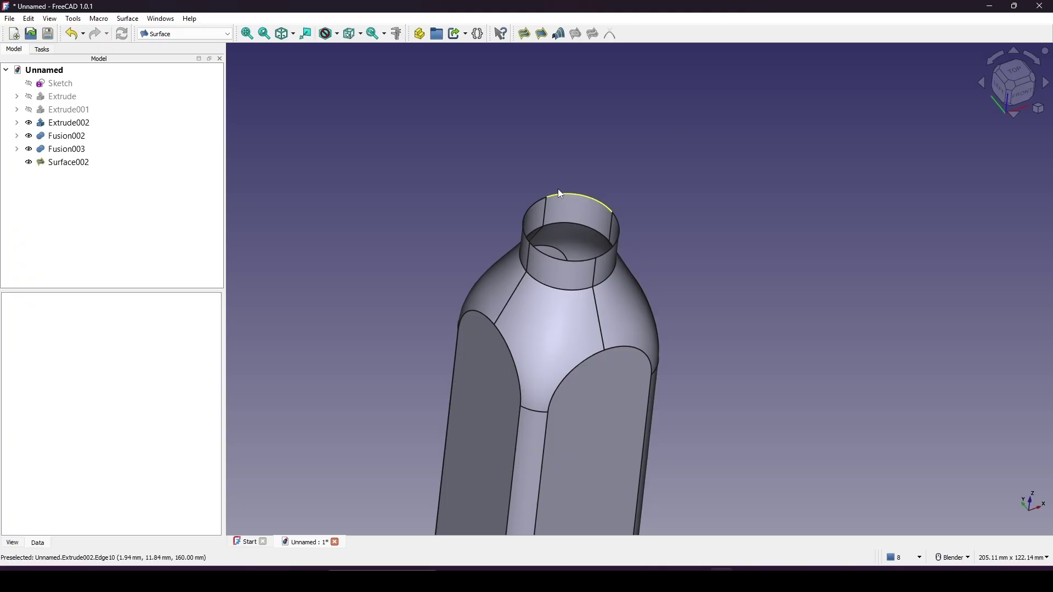
left_click(525, 34)
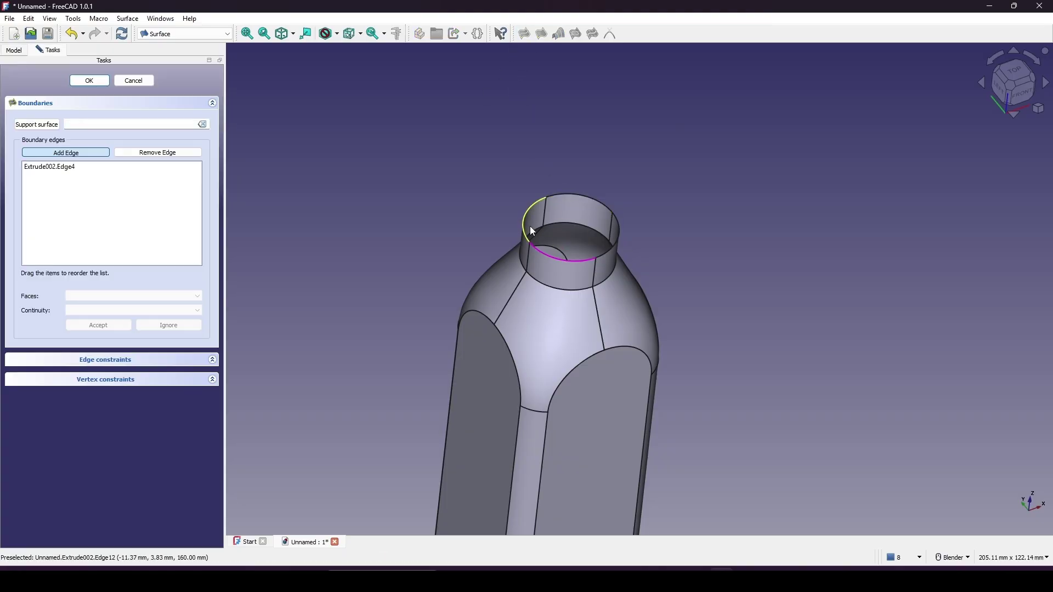
left_click(533, 232)
left_click(573, 196)
left_click(616, 227)
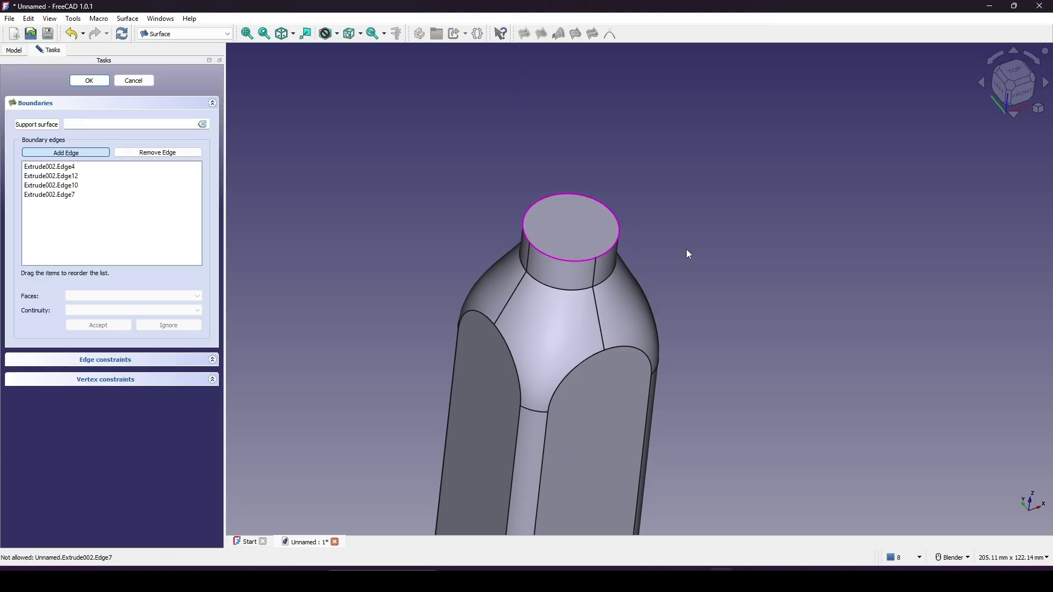
scroll(683, 267, "down", 3)
middle_click_drag(693, 264, 687, 224, "shift")
left_click(89, 83)
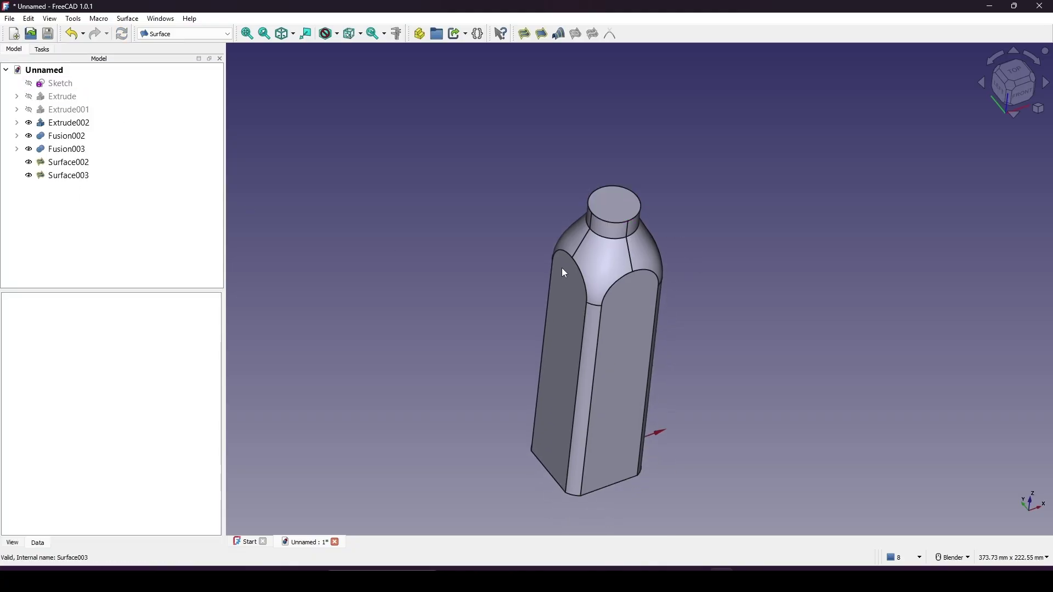
Step: Combine the neck extrusion, both fusions and both filled surfaces into one parametric solid using the Curves workbench
scroll(767, 330, "down", 2)
middle_click_drag(768, 329, 705, 289)
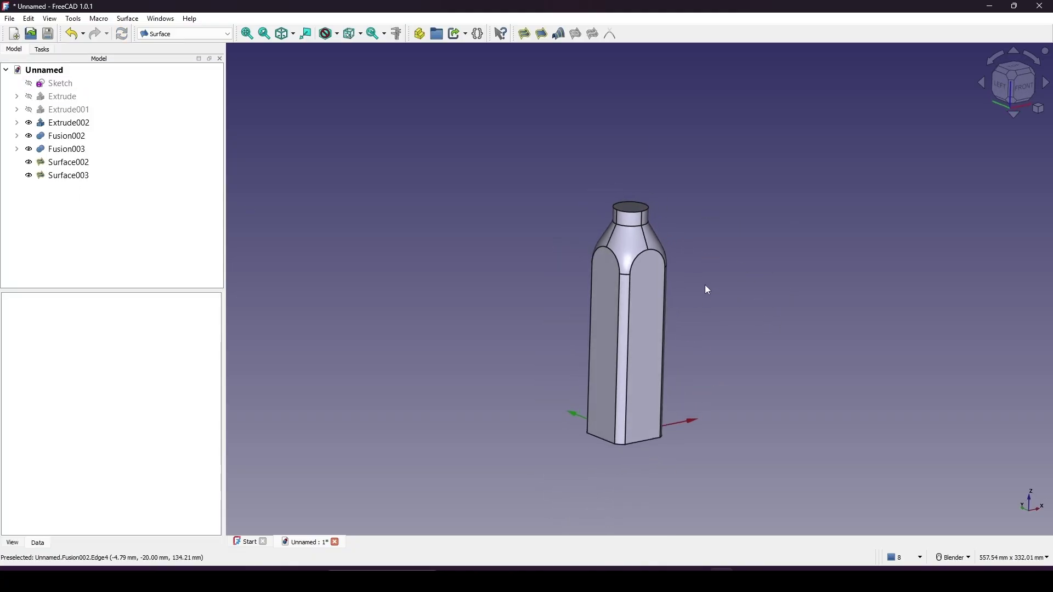
key("shift+b")
left_click_drag(452, 147, 866, 484)
left_click(196, 35)
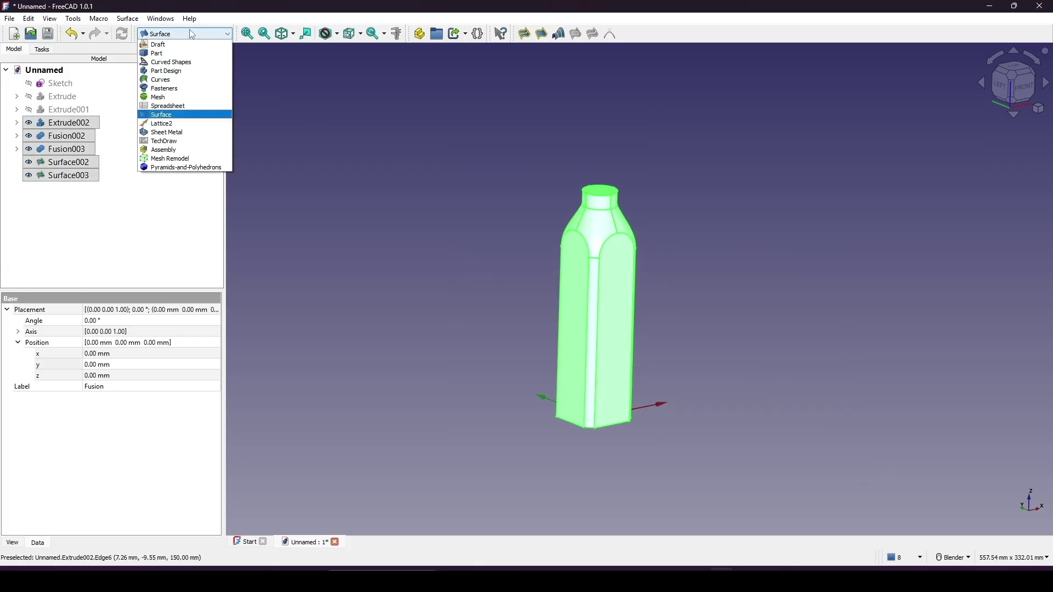
left_click(175, 80)
left_click(771, 35)
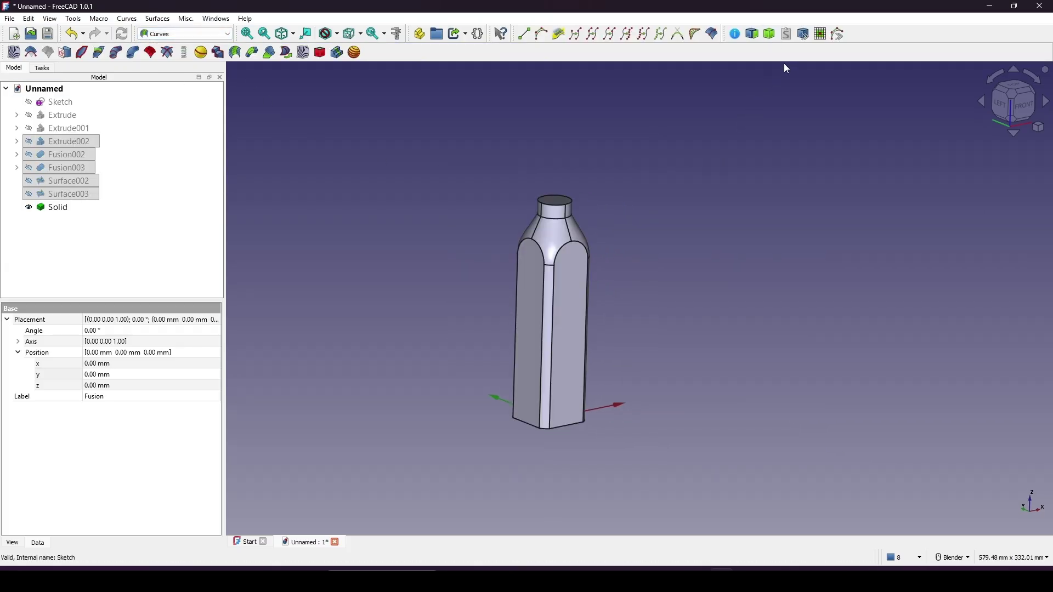
left_click(804, 218)
Step: Switch to the Part workbench and try to hollow the solid with a 1 mm Thickness opened at the neck's top face
scroll(699, 274, "up", 2)
middle_click_drag(605, 283, 664, 282, "shift")
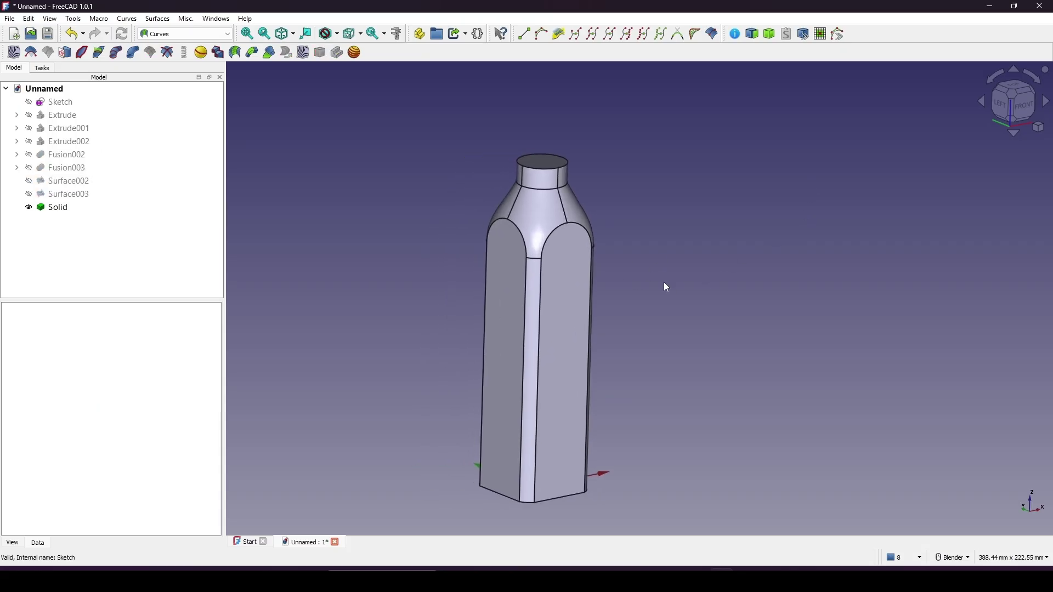
middle_click_drag(637, 336, 641, 308)
scroll(595, 257, "up", 5)
scroll(591, 267, "up", 1)
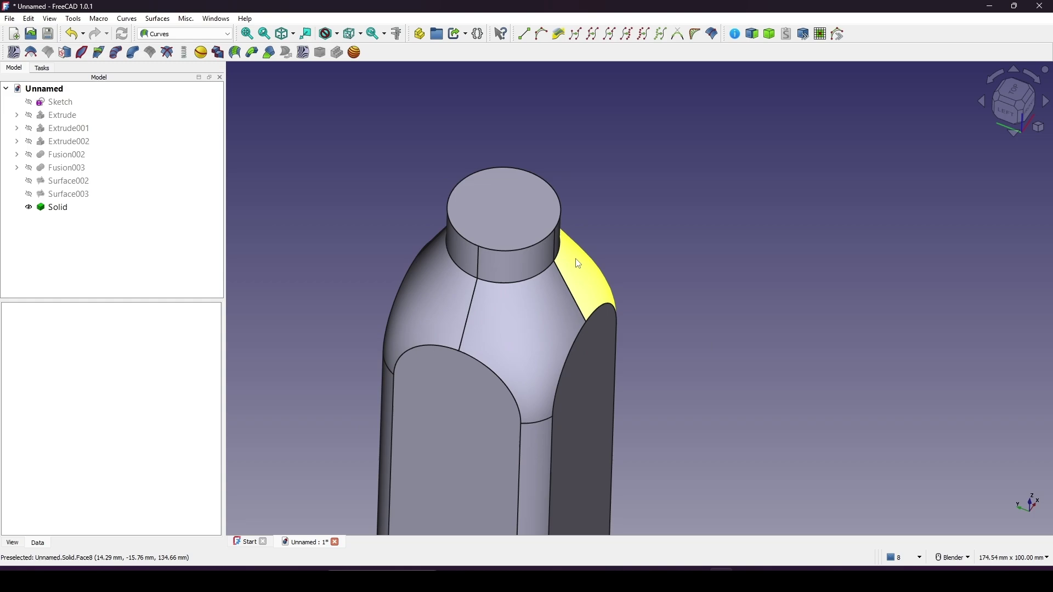
left_click(498, 216)
left_click(193, 34)
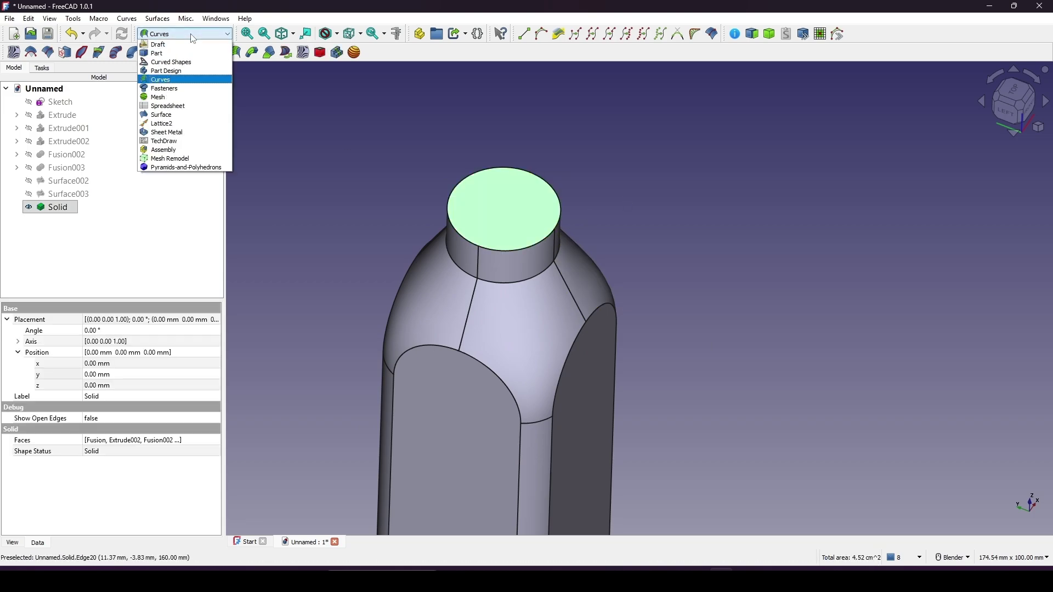
left_click(187, 51)
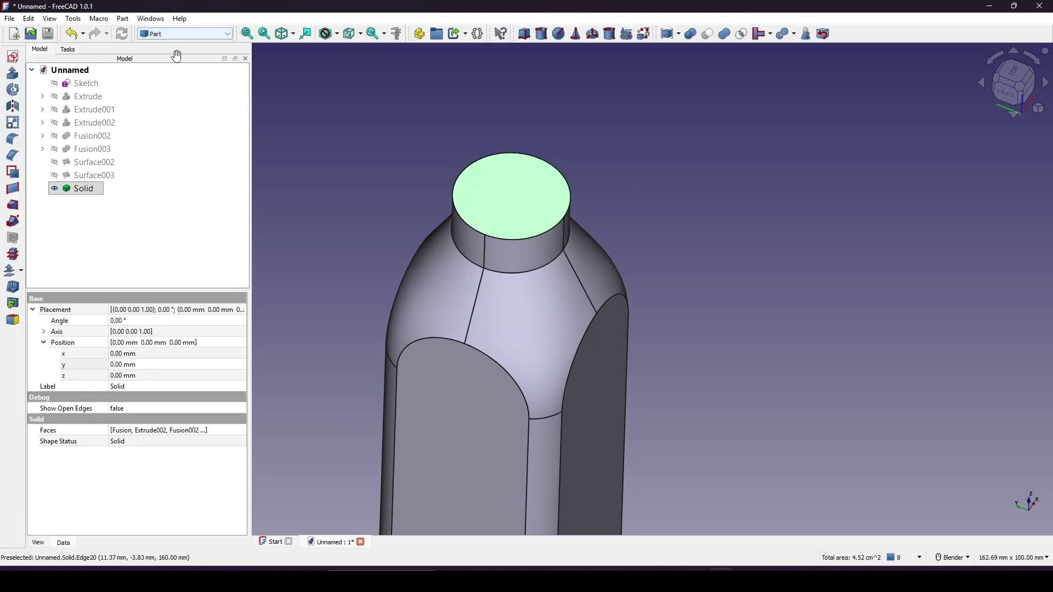
left_click(15, 289)
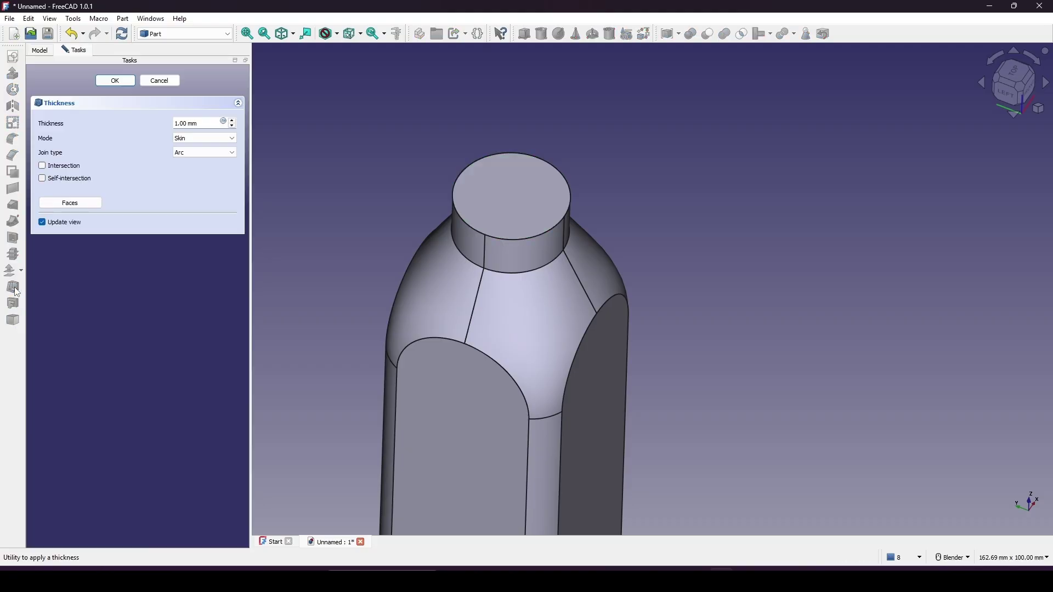
scroll(541, 263, "down", 3)
middle_click_drag(573, 281, 583, 258, "shift")
middle_click_drag(593, 315, 588, 285)
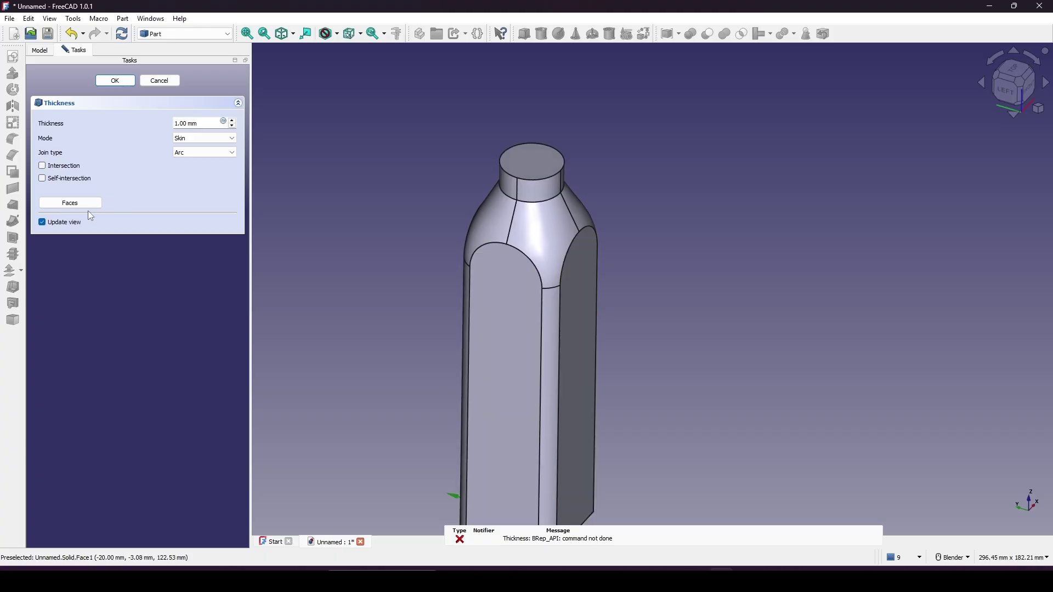
left_click(160, 81)
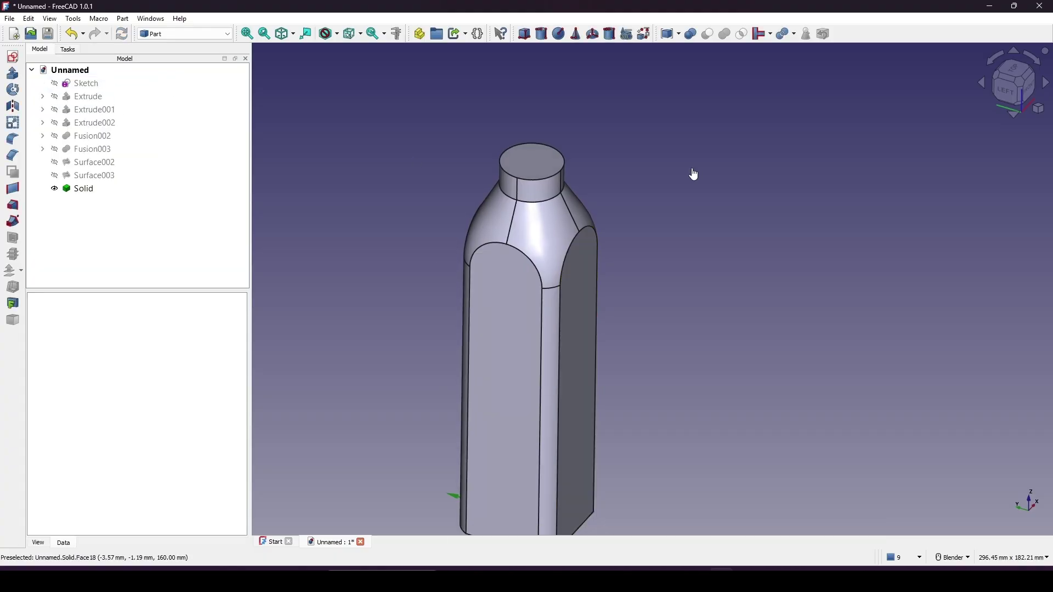
Step: Try the 1 mm skin Thickness once more from the neck's top face, then cancel it
left_click(540, 171)
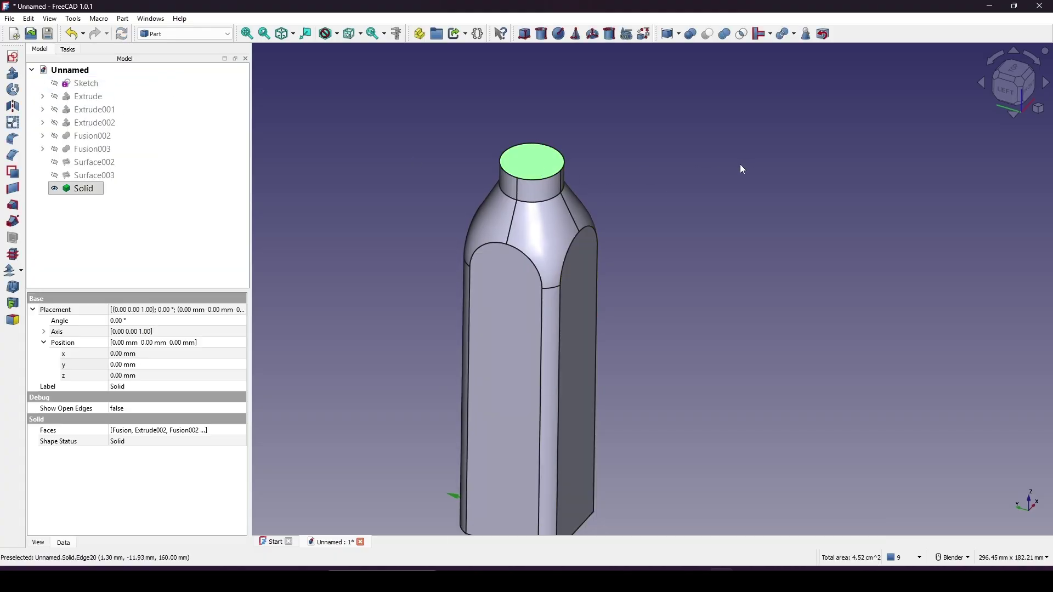
left_click(15, 290)
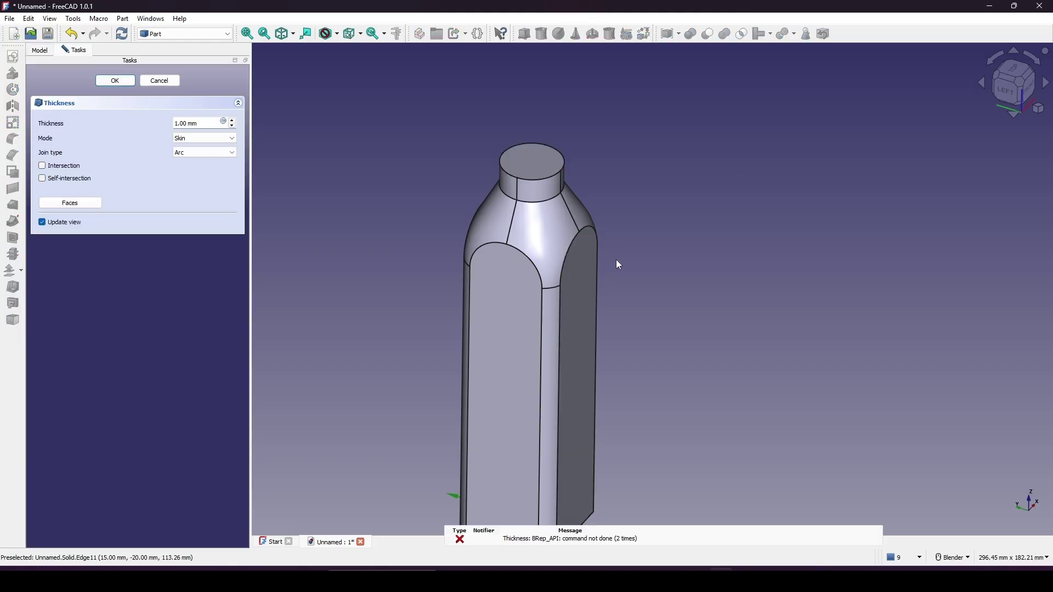
middle_click_drag(611, 307, 669, 251, "shift")
scroll(603, 282, "down", 2)
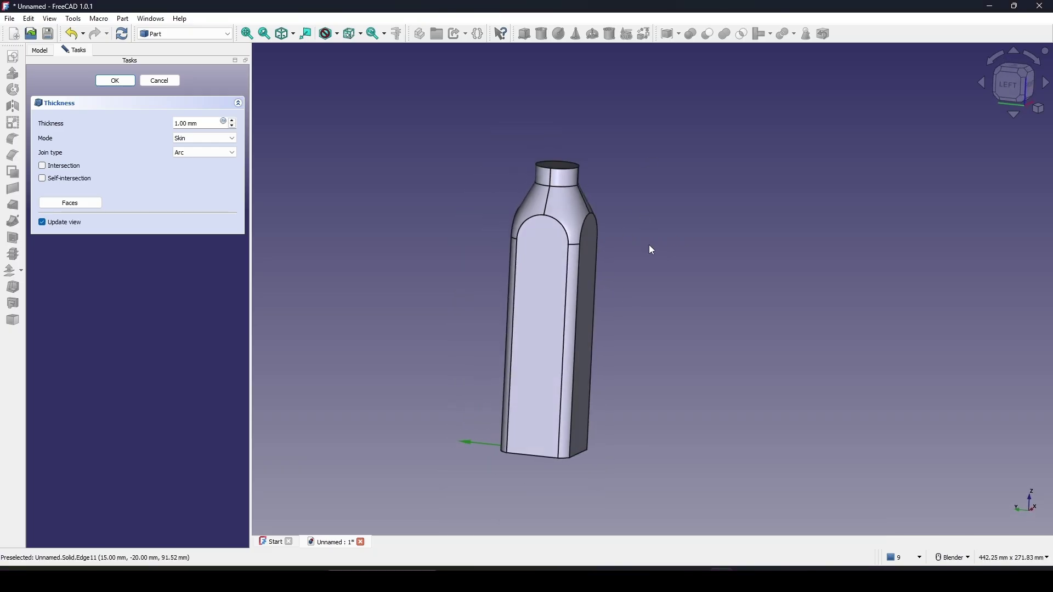
left_click(154, 82)
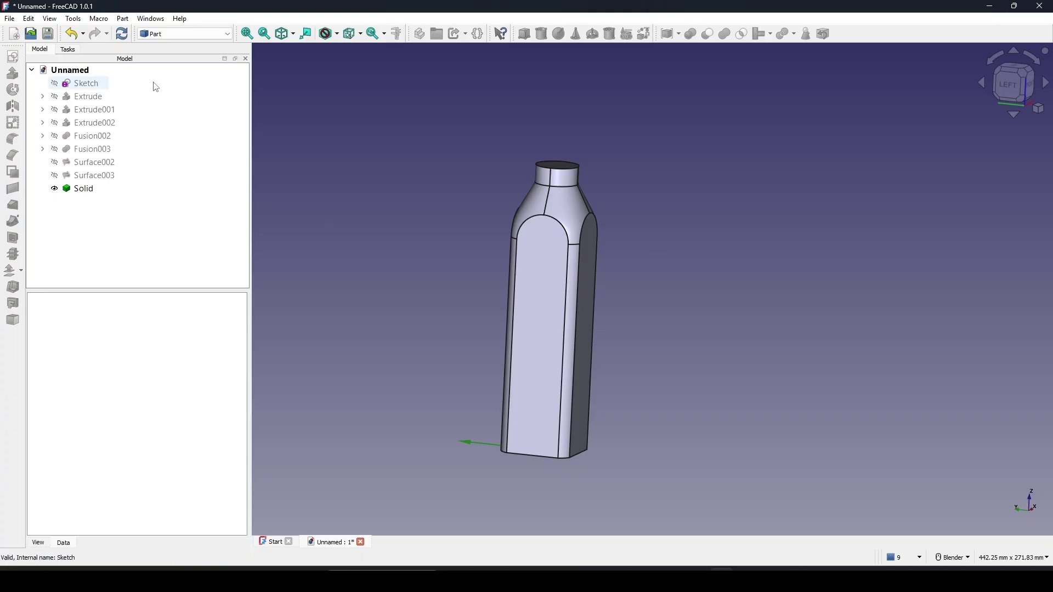
Step: Show the bottle in the left view and create a clone of the solid in the Draft workbench
middle_click_drag(488, 154, 465, 199, "shift")
middle_click_drag(652, 190, 631, 290)
scroll(609, 257, "up", 1)
scroll(510, 219, "up", 2)
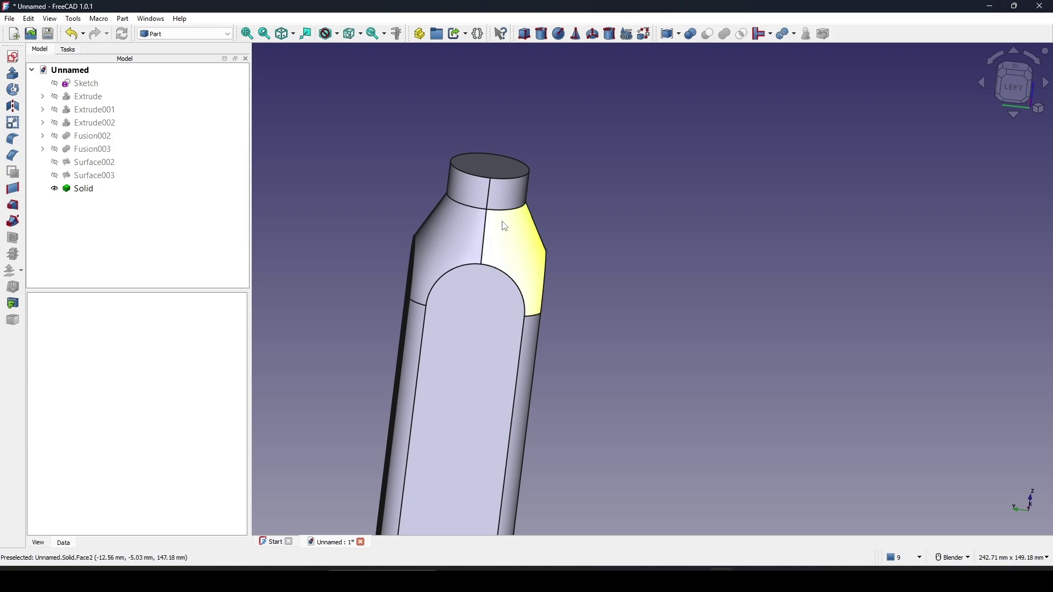
scroll(501, 228, "down", 2)
middle_click_drag(501, 229, 548, 277)
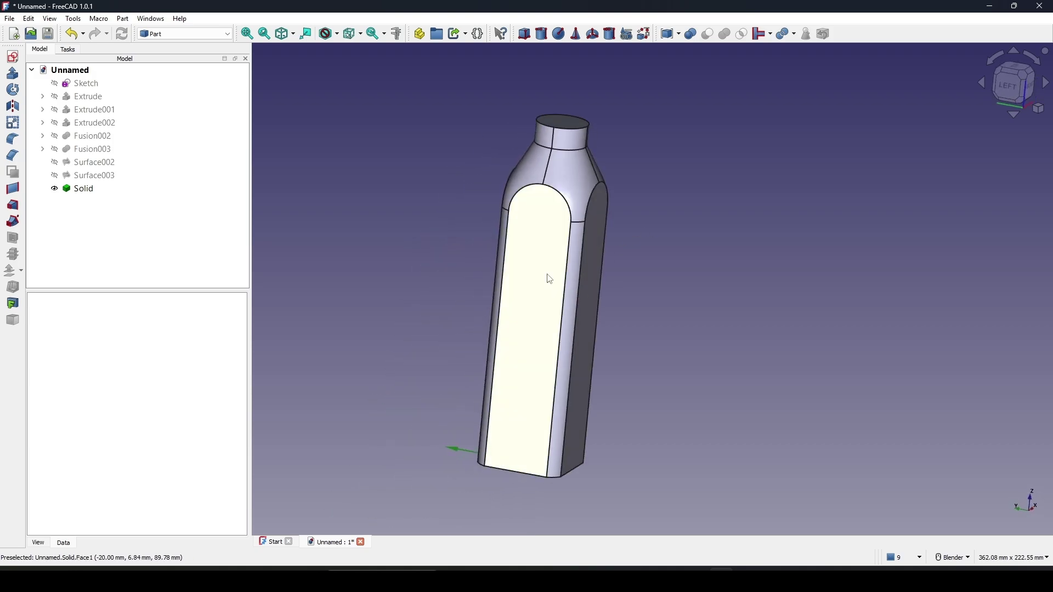
left_click(1008, 91)
left_click(97, 189)
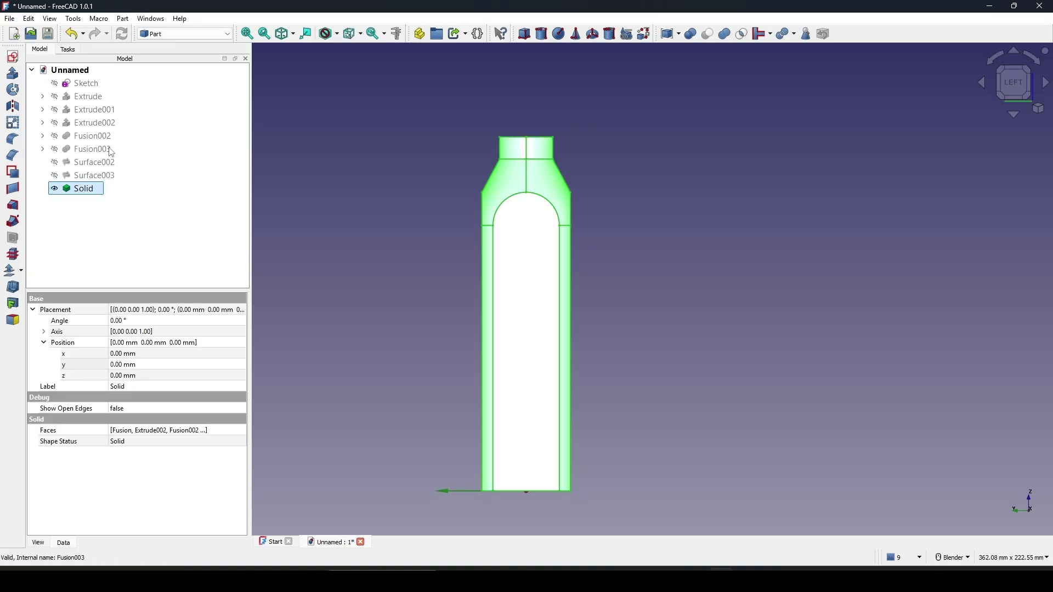
left_click(179, 32)
left_click(176, 42)
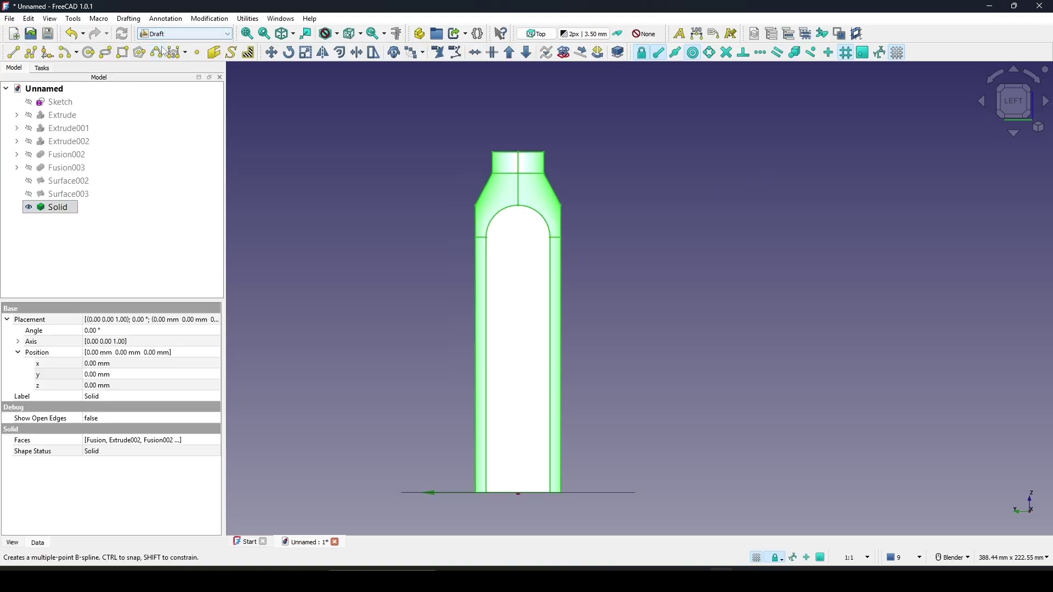
middle_click_drag(554, 189, 538, 180, "shift")
left_click(395, 53)
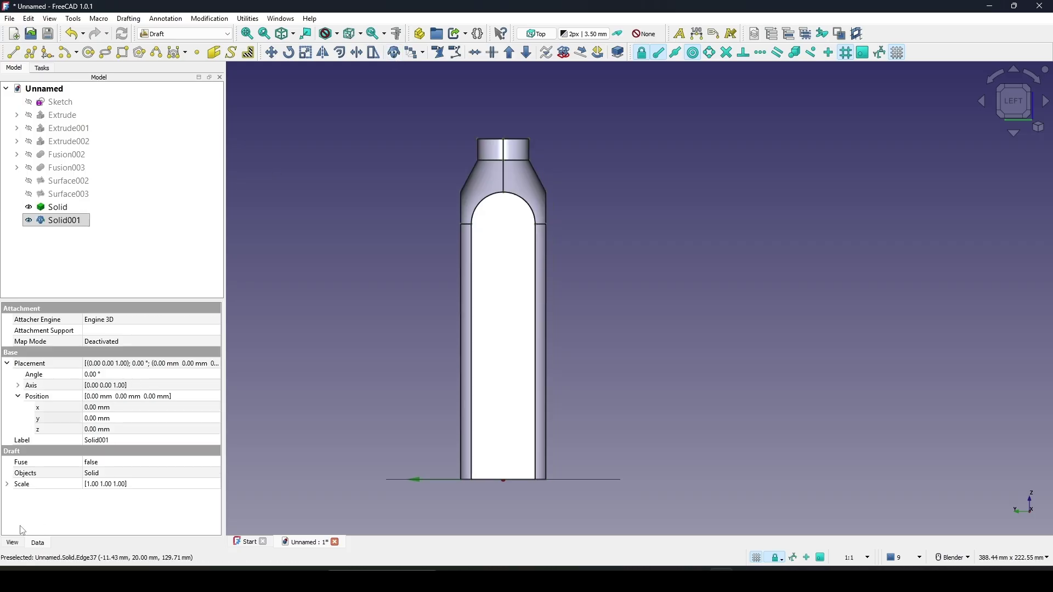
Step: Set the clone's scale to 0.98 in both x and y
left_click(6, 485)
left_click(107, 497)
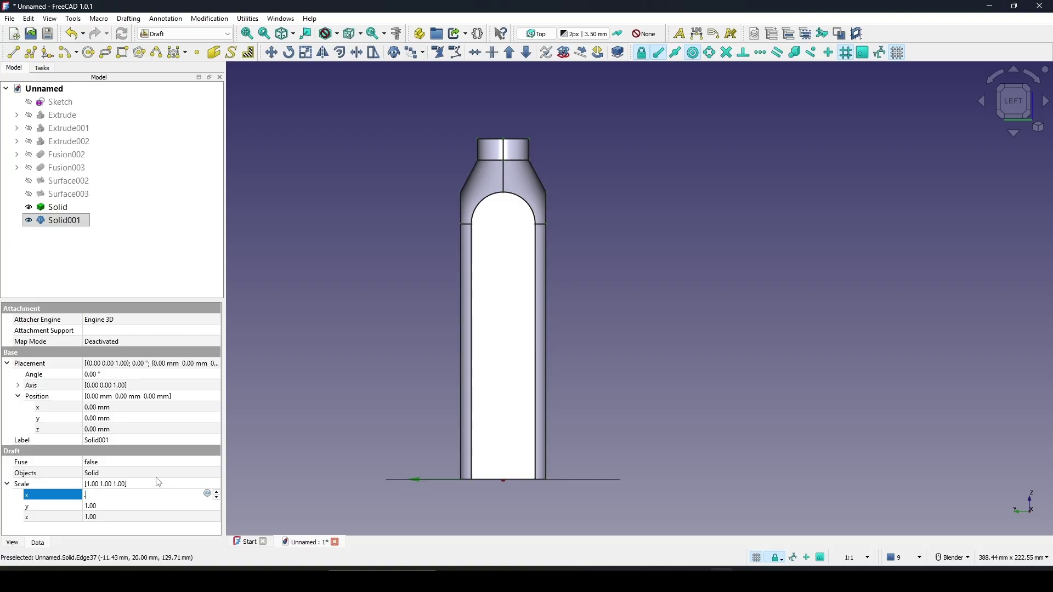
type(".98")
left_click(109, 506)
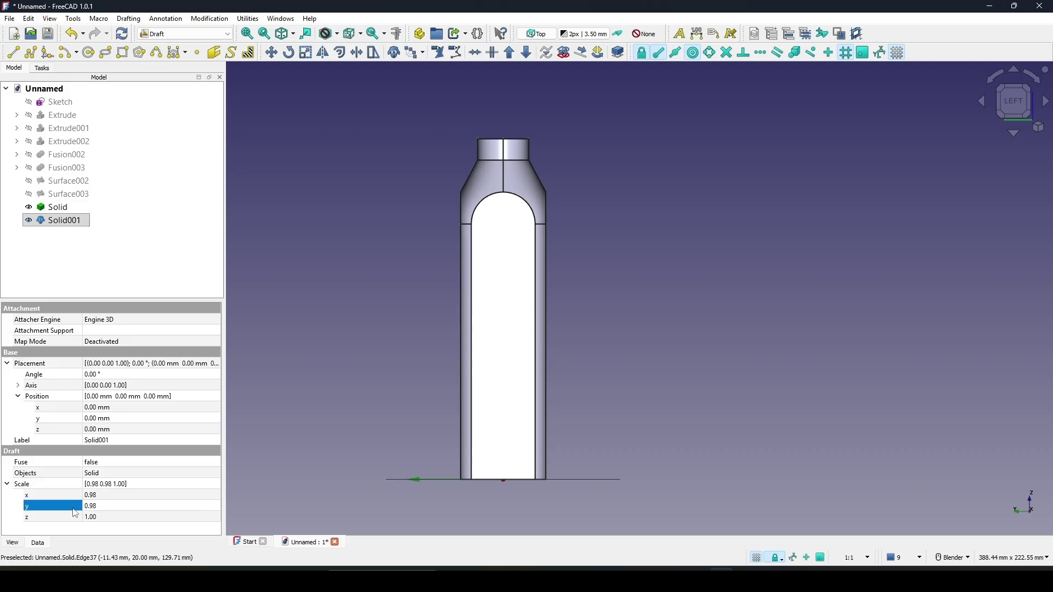
Step: Switch to wireframe display and examine the gap between the clone and the original solid at the shoulder, neck and base
left_click(340, 40)
left_click(340, 76)
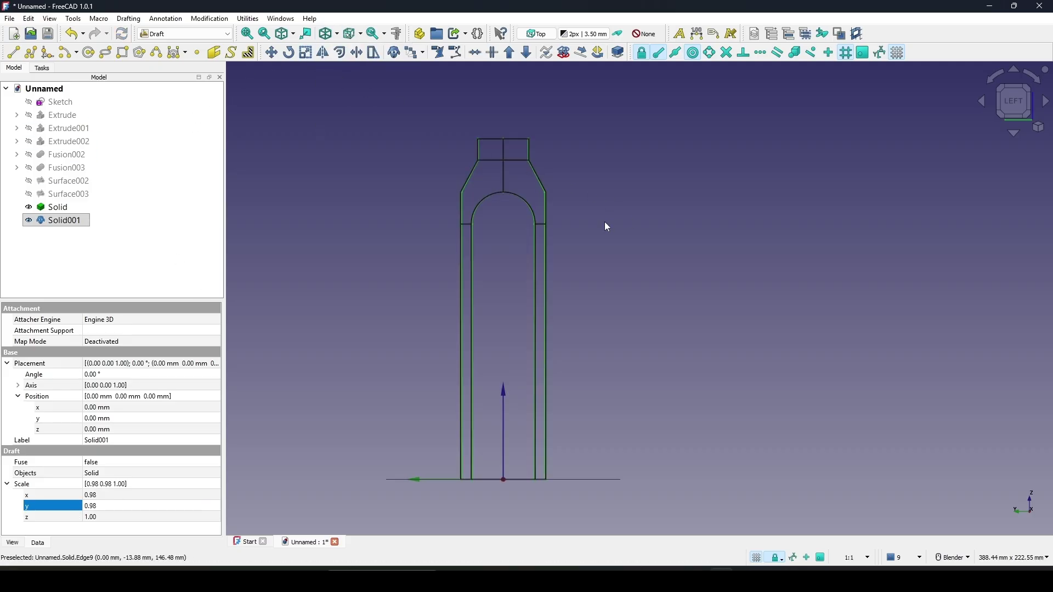
scroll(607, 227, "up", 7)
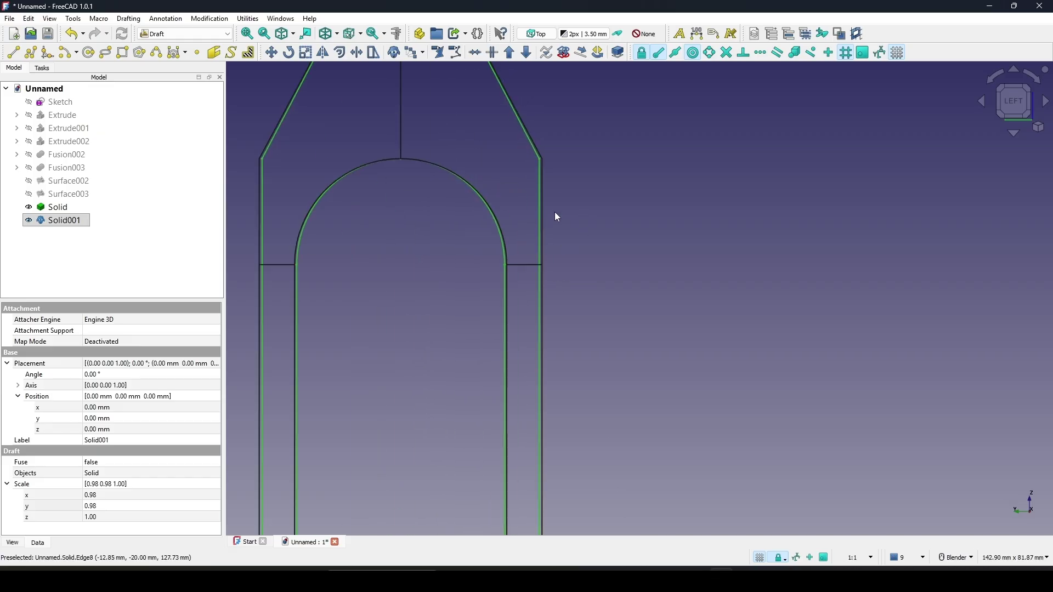
scroll(562, 231, "up", 4)
middle_click_drag(536, 235, 633, 455, "shift")
middle_click_drag(533, 204, 579, 315, "shift")
scroll(600, 168, "up", 5)
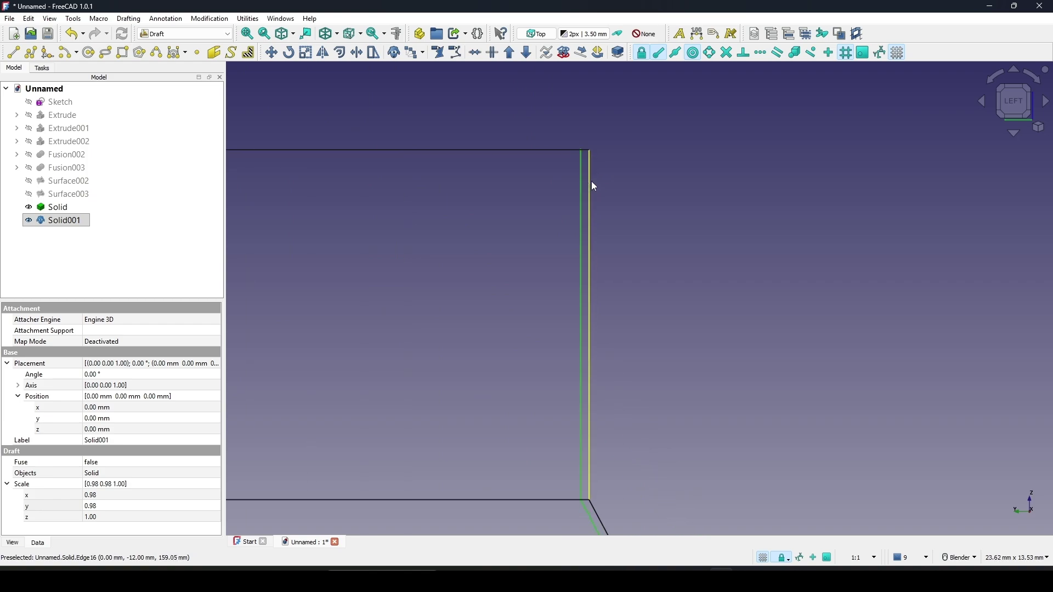
scroll(585, 164, "down", 10)
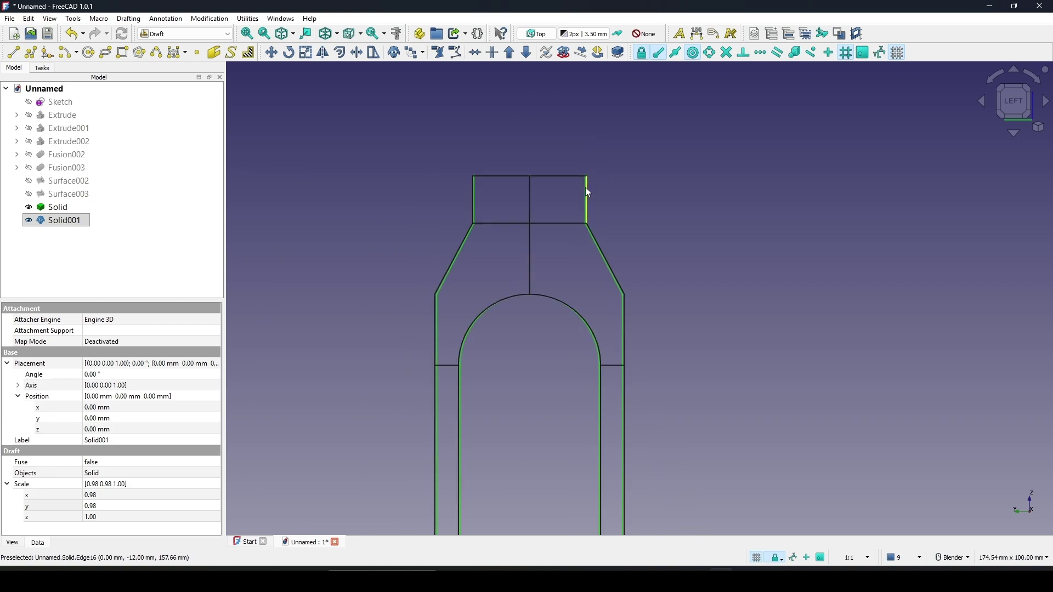
scroll(585, 187, "down", 4)
middle_click_drag(586, 181, 583, 59, "shift")
scroll(585, 258, "up", 4)
middle_click_drag(603, 307, 598, 206, "shift")
scroll(584, 258, "up", 1)
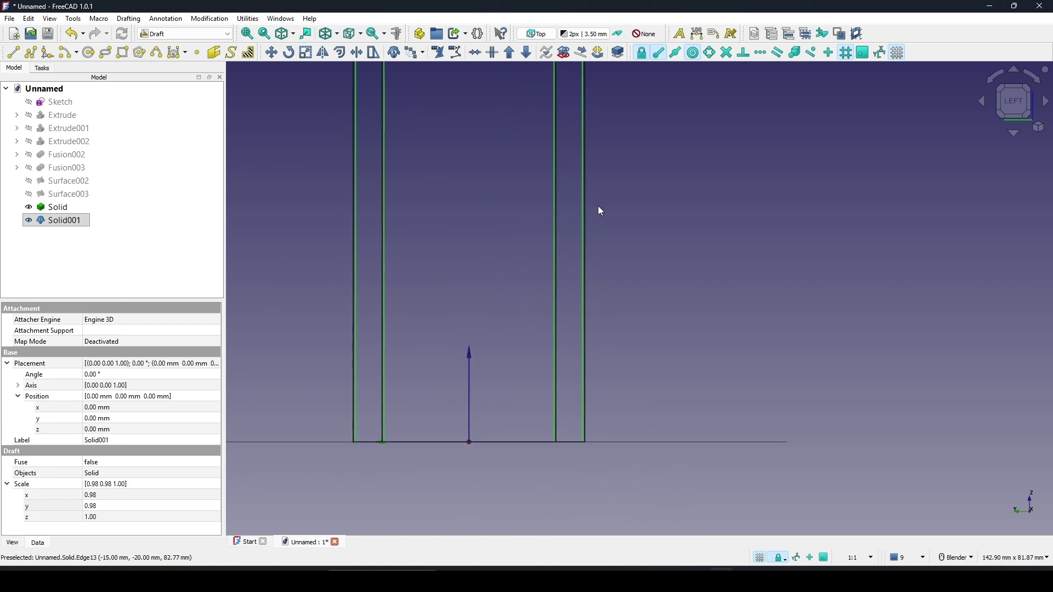
Step: Set the clone's x and y scale to 0.95 and compare its outline with the original at the neck and base
middle_click_drag(587, 263, 597, 251, "shift")
scroll(504, 307, "down", 4)
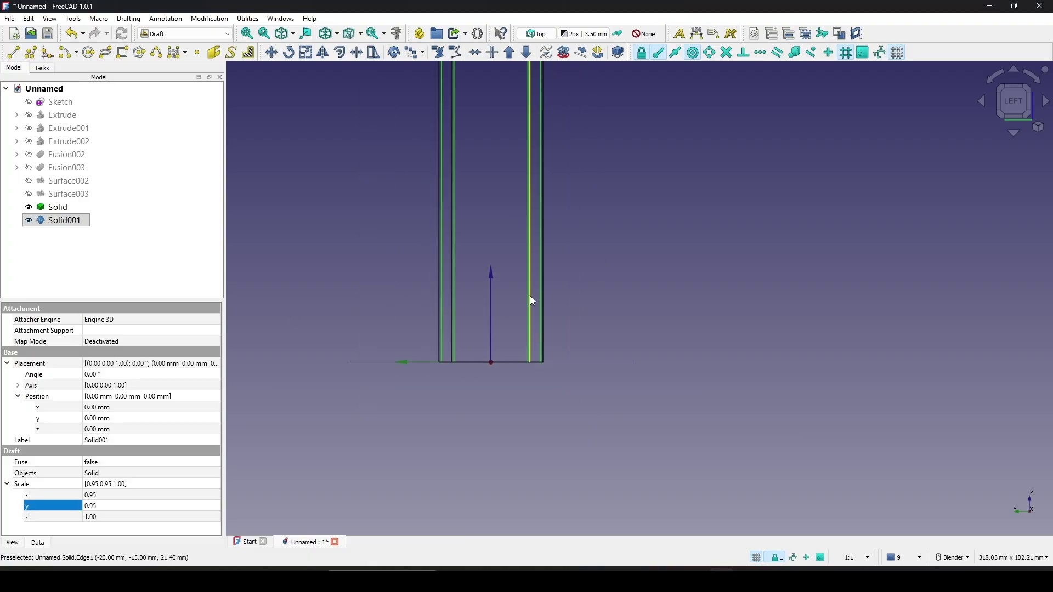
middle_click_drag(518, 233, 520, 424, "shift")
scroll(527, 153, "up", 5)
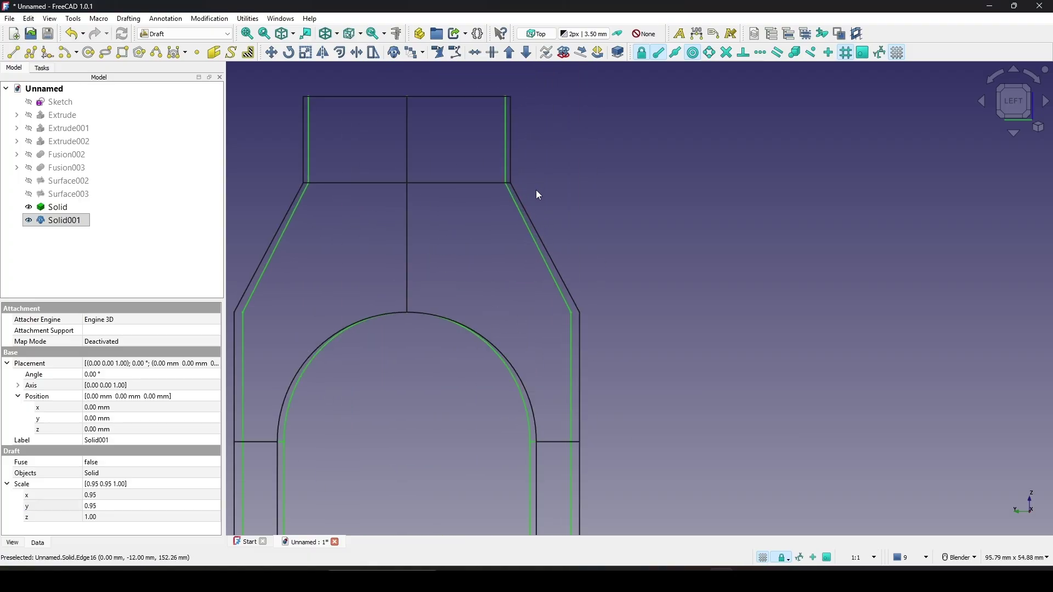
scroll(543, 218, "down", 4)
middle_click_drag(543, 218, 563, 22, "shift")
middle_click_drag(558, 165, 559, 1, "shift")
scroll(591, 326, "up", 3)
middle_click_drag(579, 357, 595, 288, "shift")
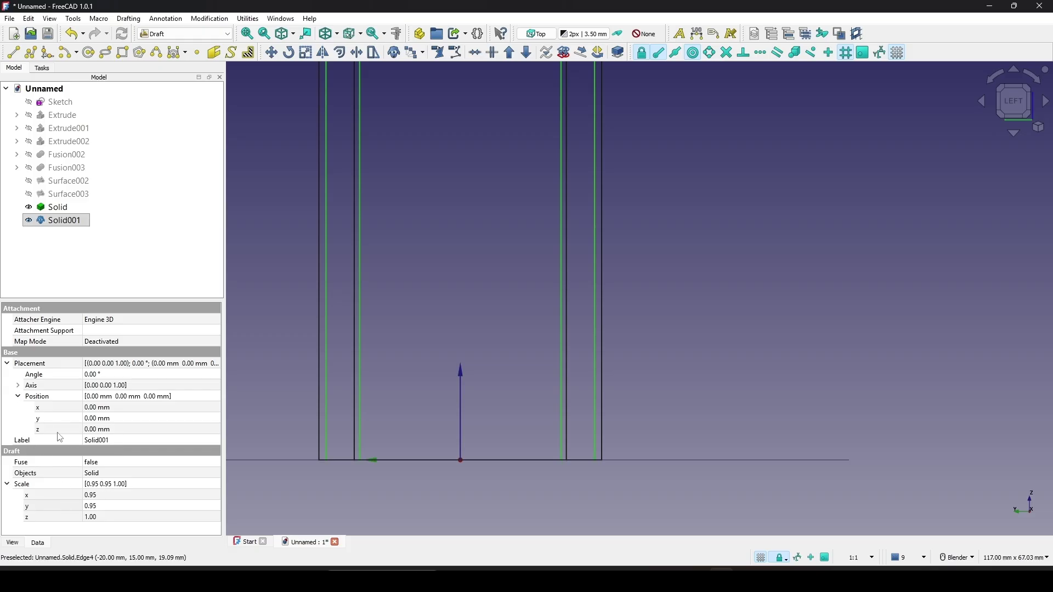
Step: Raise the clone off the bottle's base by setting its z position to 1 mm
left_click(117, 430)
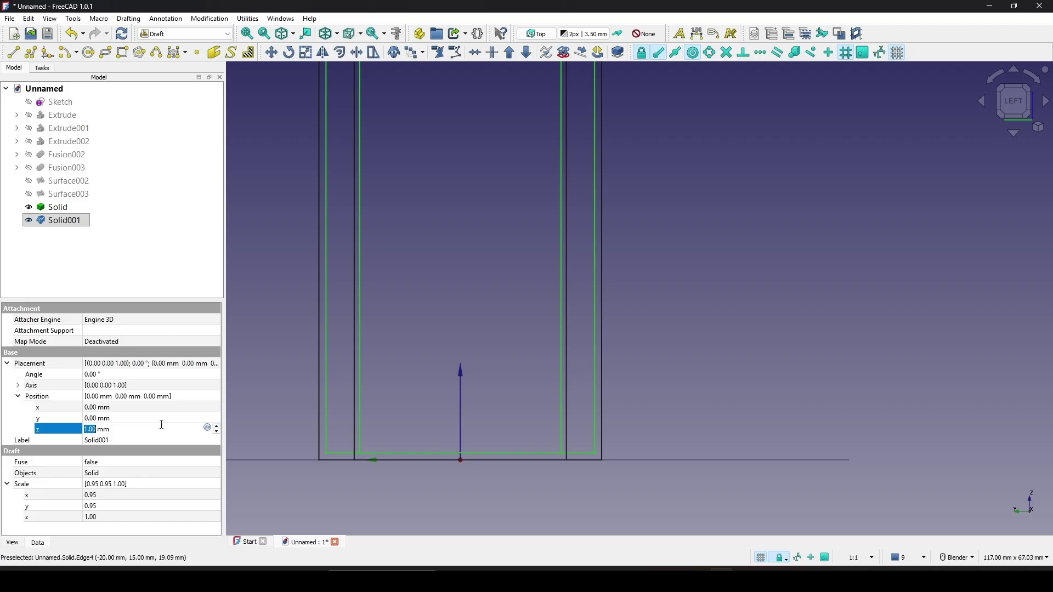
scroll(400, 410, "down", 8)
middle_click_drag(473, 181, 461, 294, "shift")
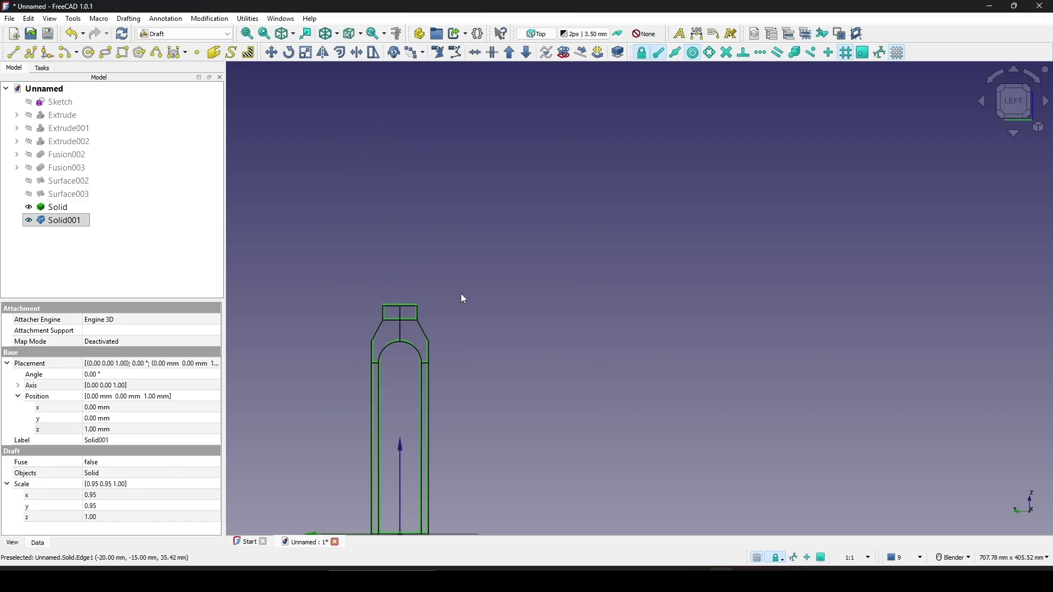
Step: Compare the clone with the original at the neck and shoulder, and set the clone's x and y scale to 0.94
scroll(435, 297, "up", 4)
middle_click_drag(390, 331, 471, 266, "shift")
scroll(472, 265, "up", 3)
scroll(543, 291, "up", 5)
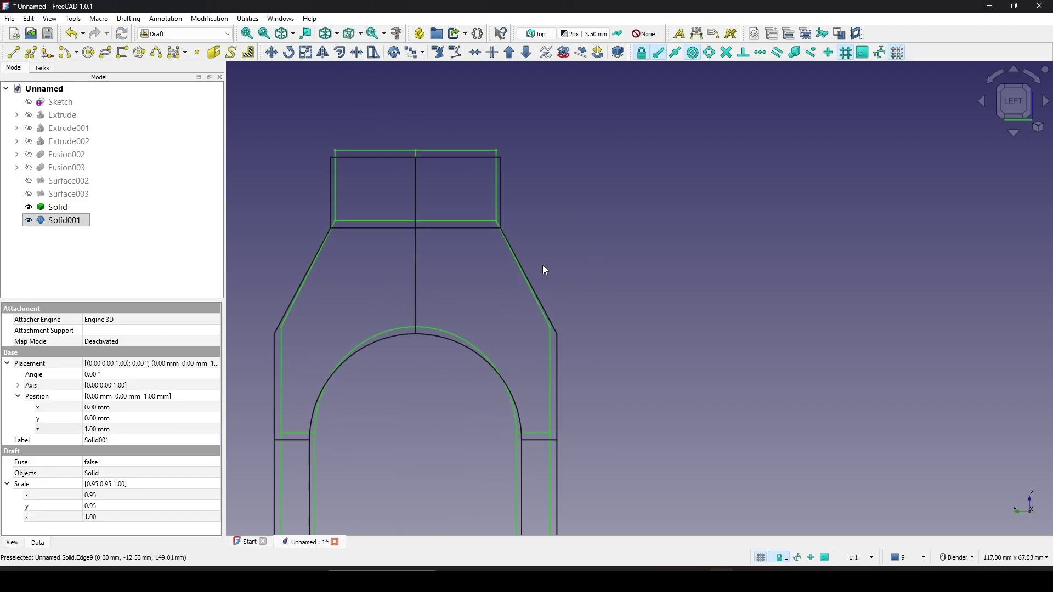
scroll(490, 217, "down", 2)
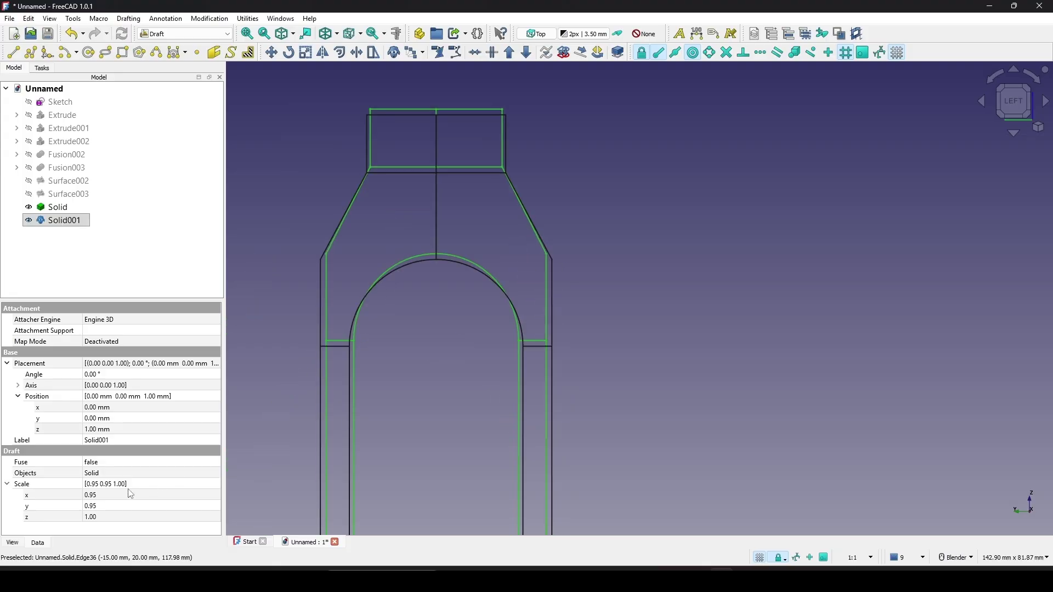
left_click(162, 494)
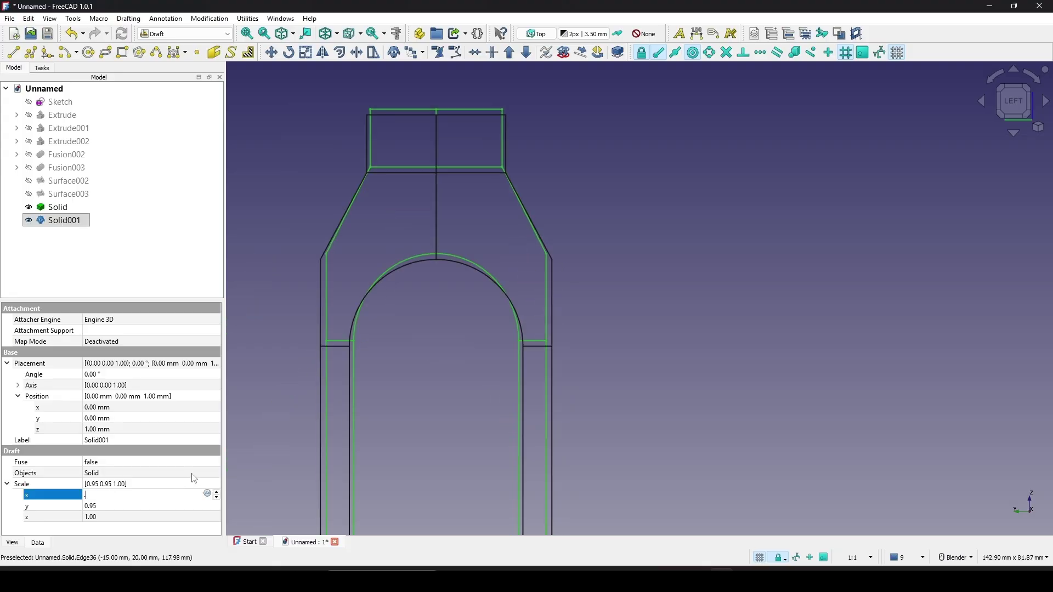
type(".94")
left_click(121, 507)
type(".")
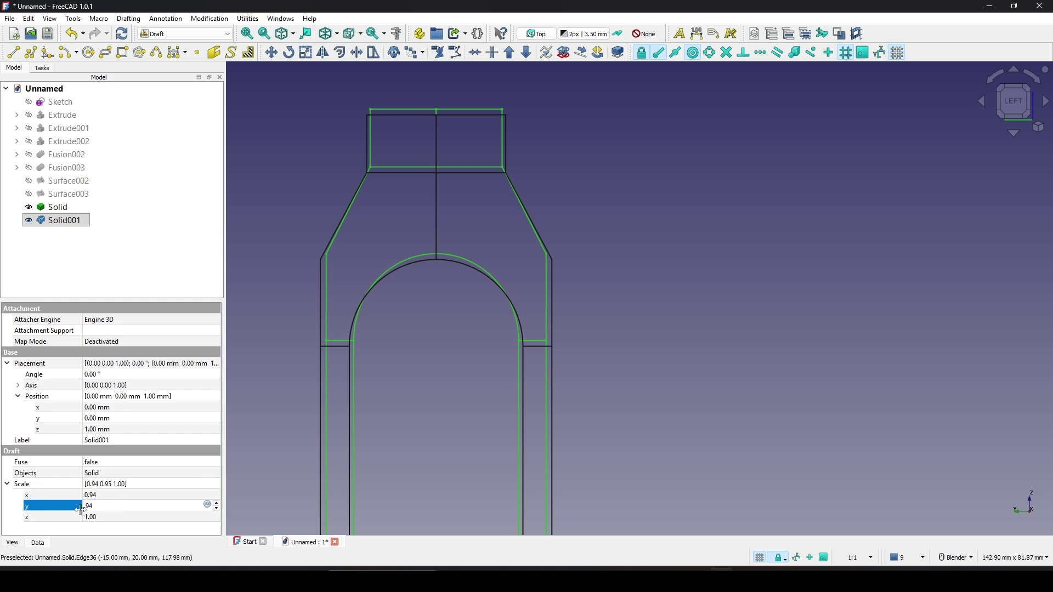
type(".94")
key("Return")
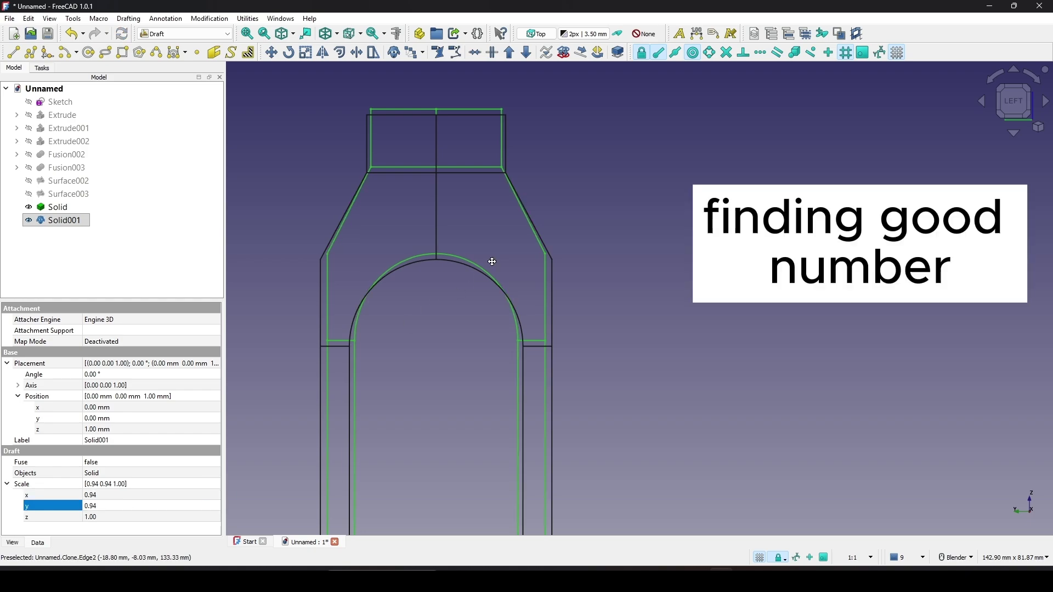
Step: Try z scale values of 1.1 and 1.01 on the clone and compare its height with the original
middle_click_drag(506, 256, 495, 255, "shift")
left_click(122, 514)
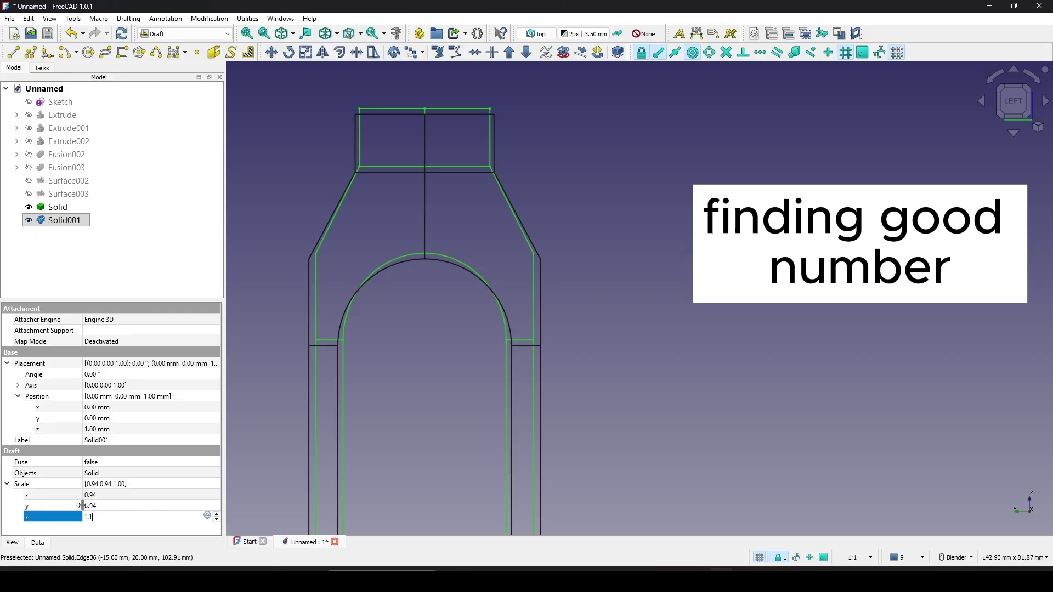
type("1.1")
key("Return")
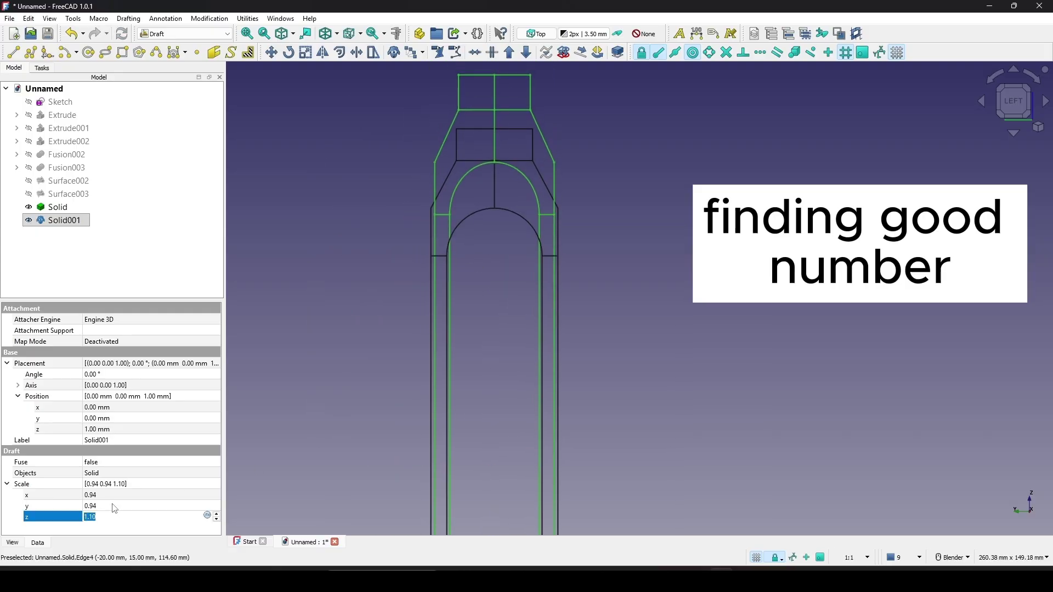
key("Return")
scroll(484, 306, "up", 1)
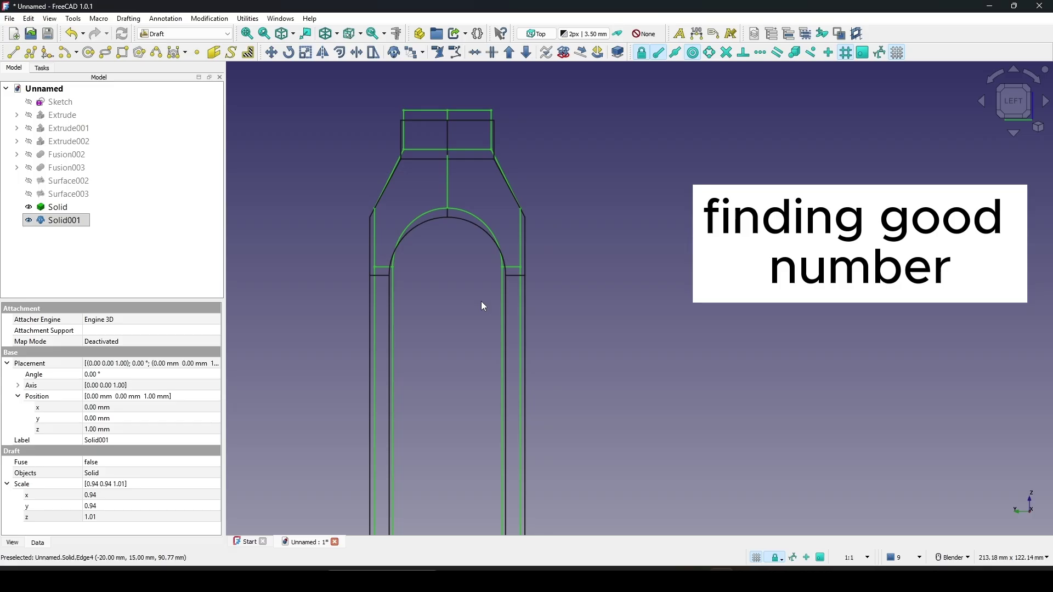
Step: Set the clone's x and y scale to 0.93
left_click(127, 494)
type("0.93")
left_click(110, 505)
type(".93")
key("Return")
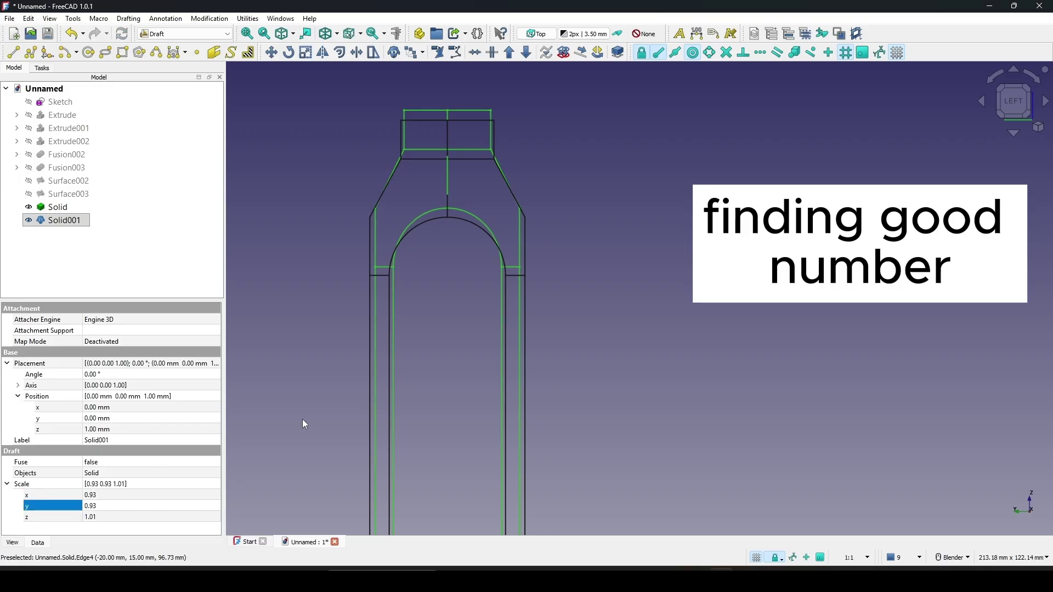
Step: Try z scale values of 1 and 0.93 on the clone against the original bottle outline
middle_click_drag(580, 309, 670, 207, "shift")
scroll(670, 206, "down", 3)
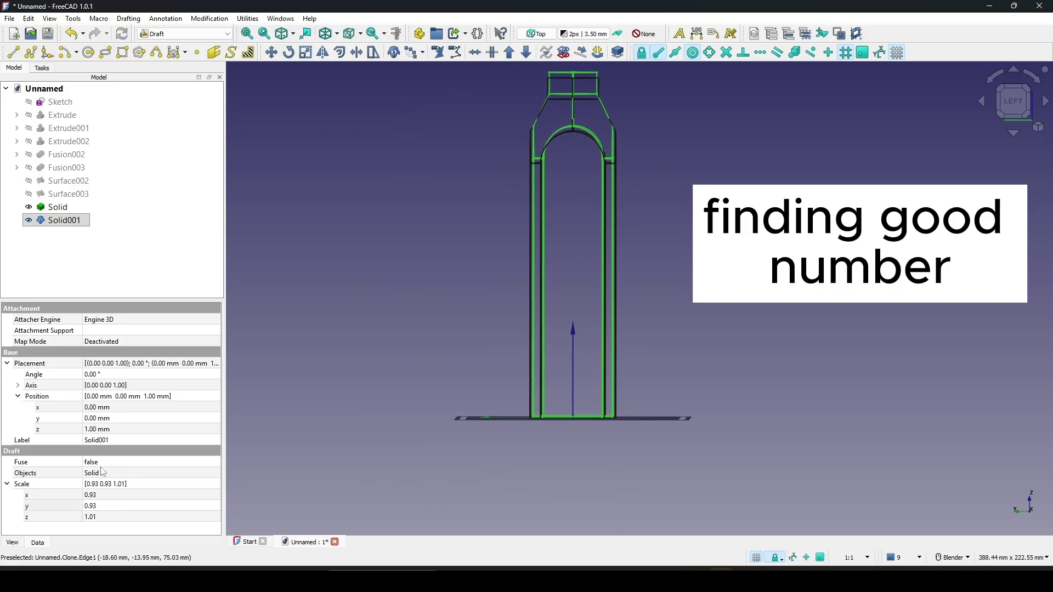
left_click(105, 516)
type("1")
key("Return")
scroll(611, 107, "up", 4)
left_click(129, 515)
type(".")
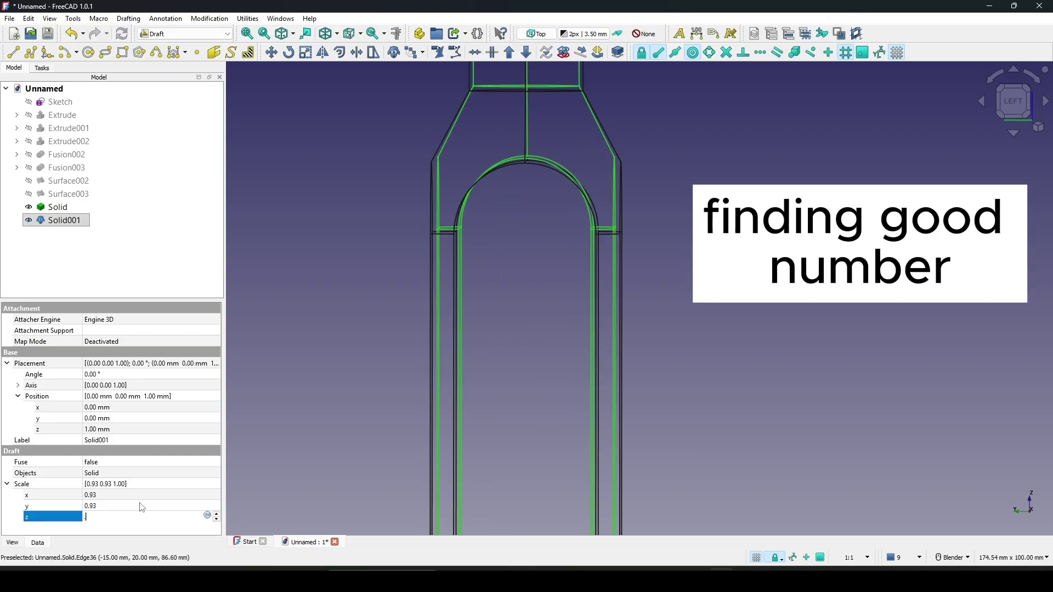
type("93")
key("Return")
Step: Set the clone's z scale to 0.99
scroll(397, 354, "down", 1)
left_click(124, 515)
type(".99")
key("Return")
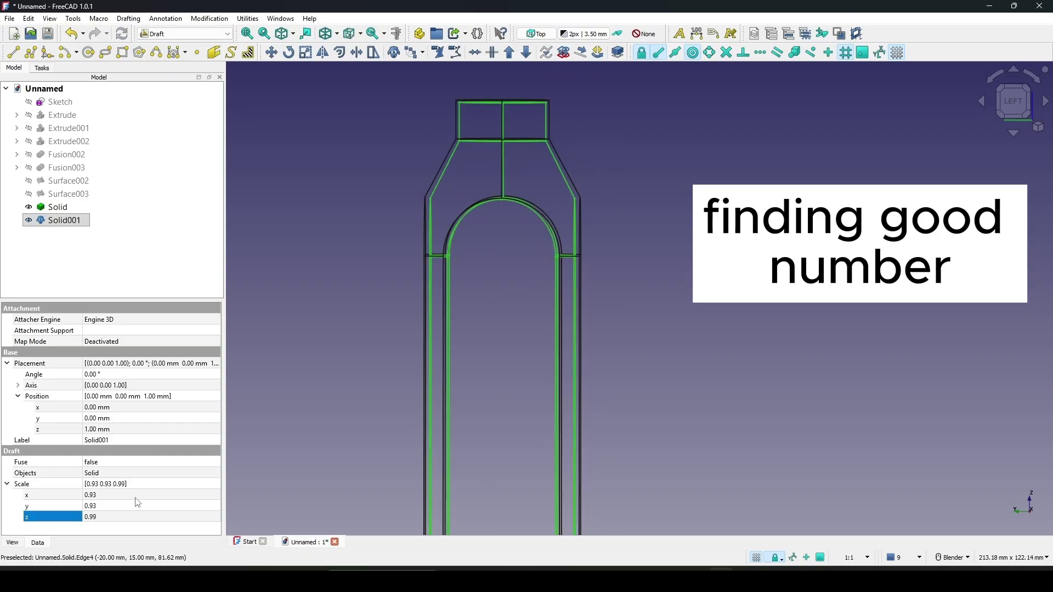
Step: Examine the wall gap between the clone and the original solid at the neck, shoulder and base
scroll(595, 266, "up", 5)
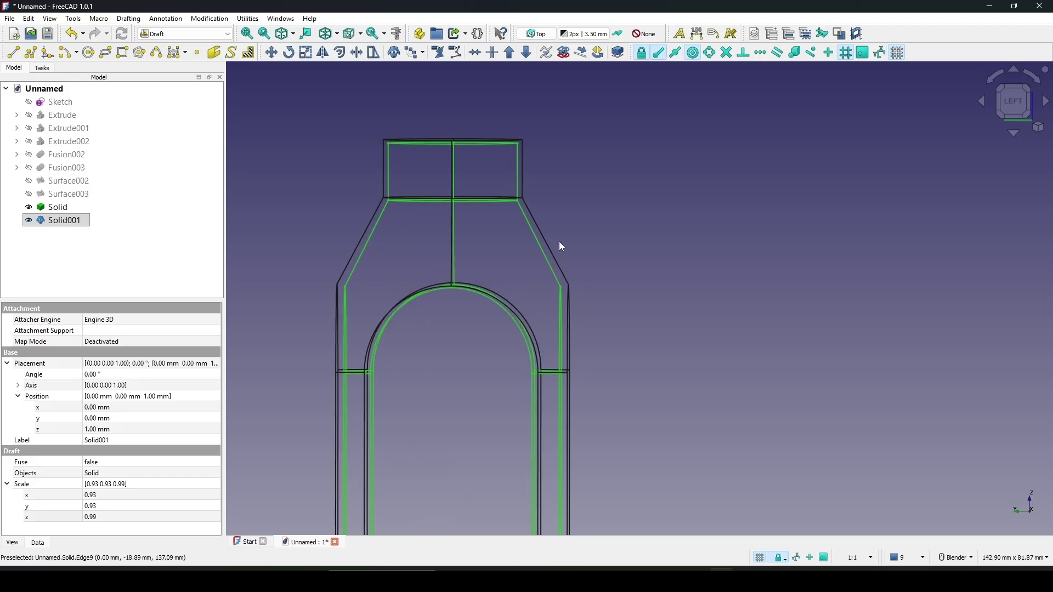
middle_click_drag(542, 255, 546, 261, "shift")
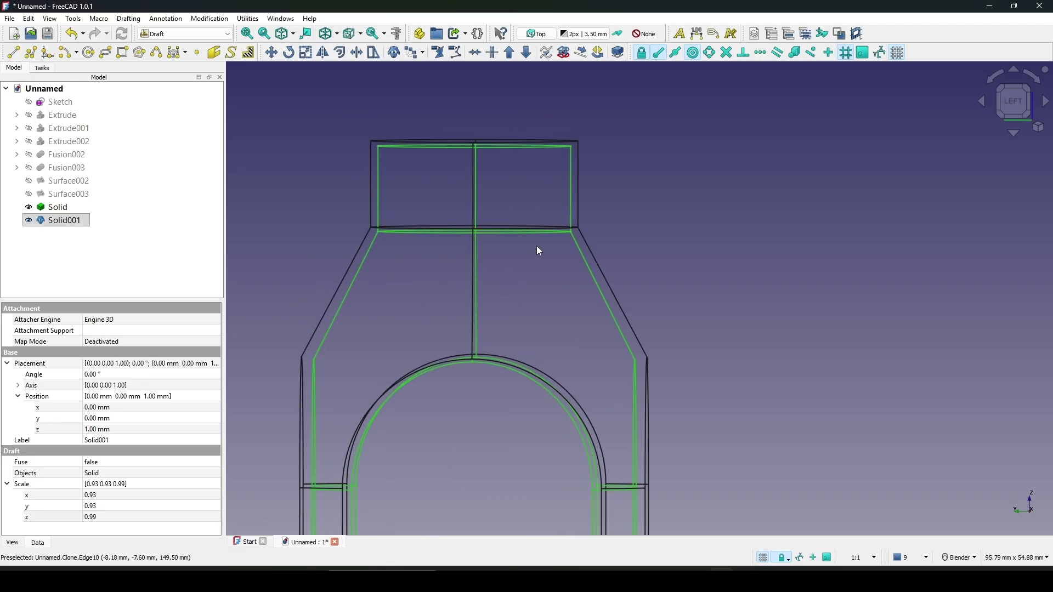
scroll(548, 194, "down", 5)
middle_click_drag(582, 437, 574, 247, "shift")
scroll(611, 328, "down", 2)
middle_click_drag(582, 335, 585, 219, "shift")
scroll(578, 282, "up", 4)
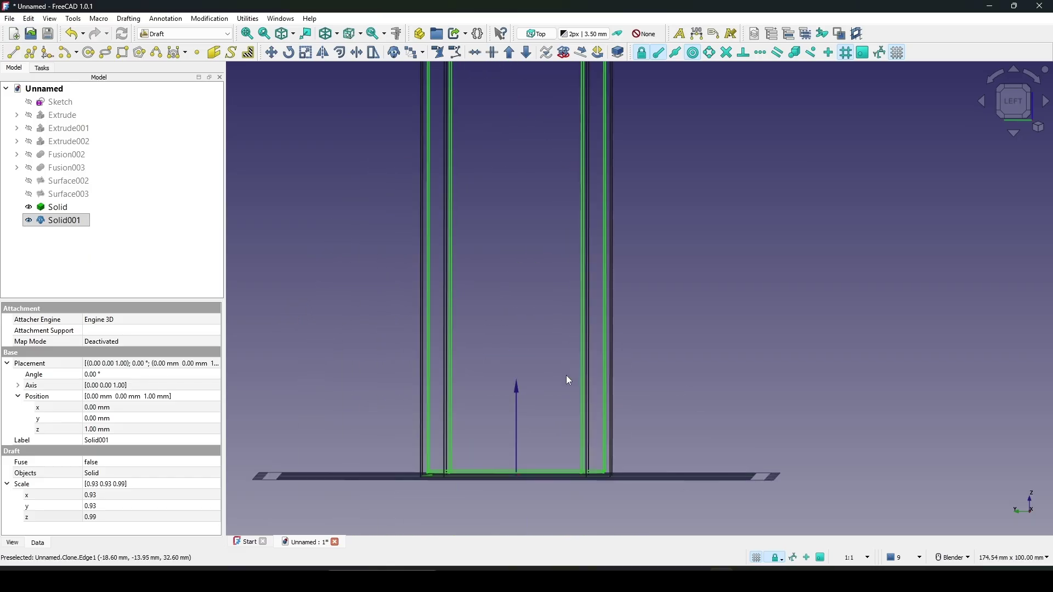
middle_click_drag(566, 377, 578, 249, "shift")
scroll(578, 278, "up", 3)
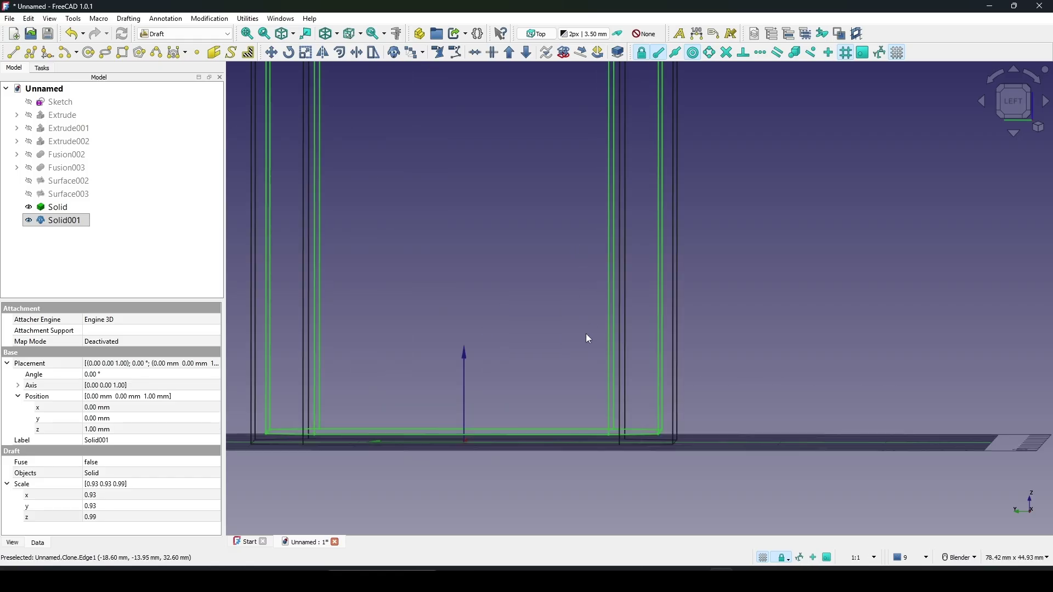
left_click(1014, 102)
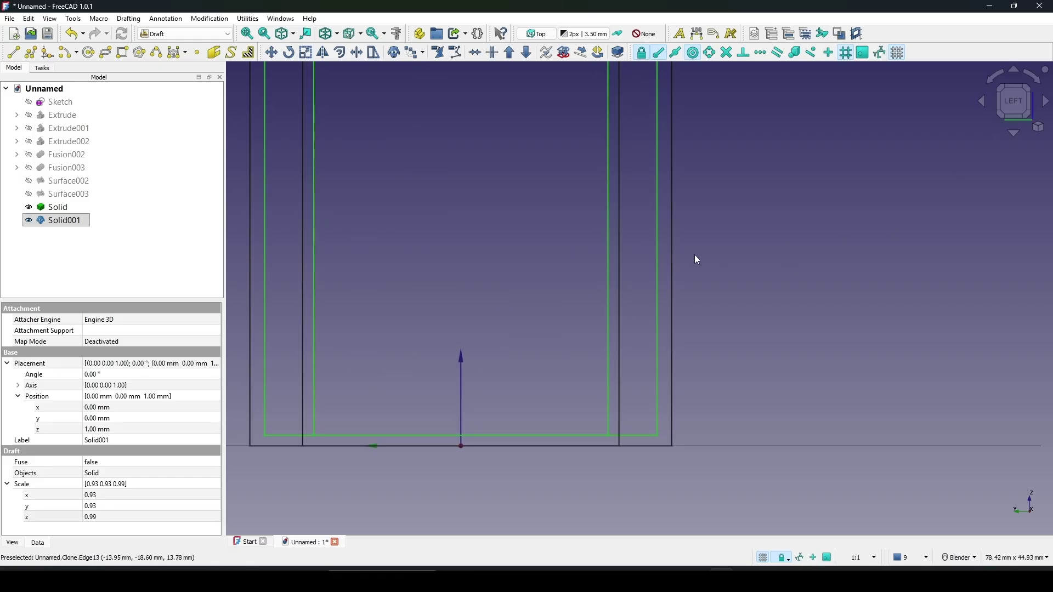
scroll(698, 260, "down", 5)
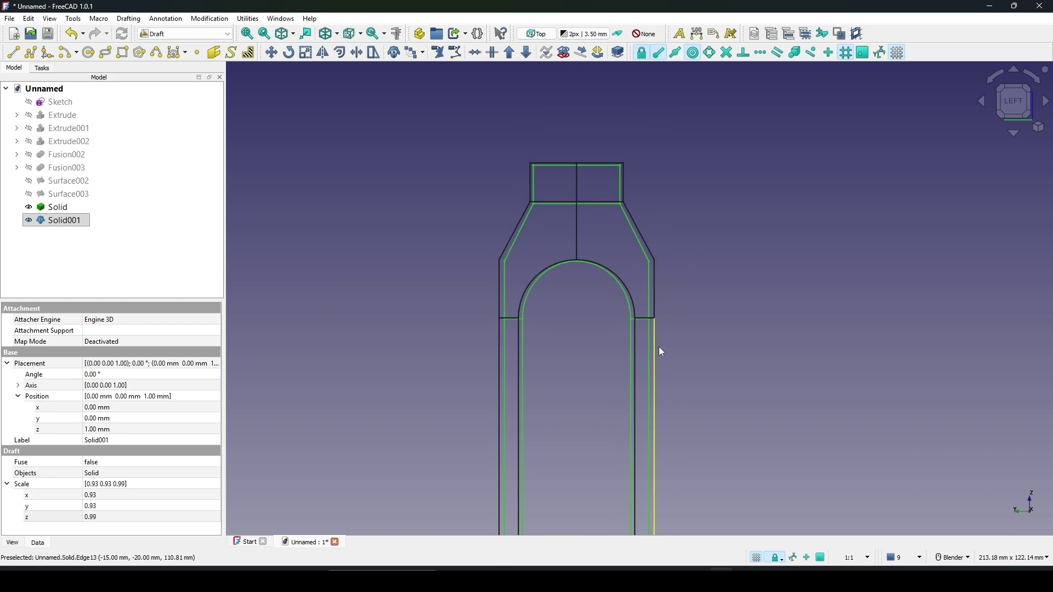
scroll(660, 347, "up", 2)
middle_click_drag(665, 328, 763, 226)
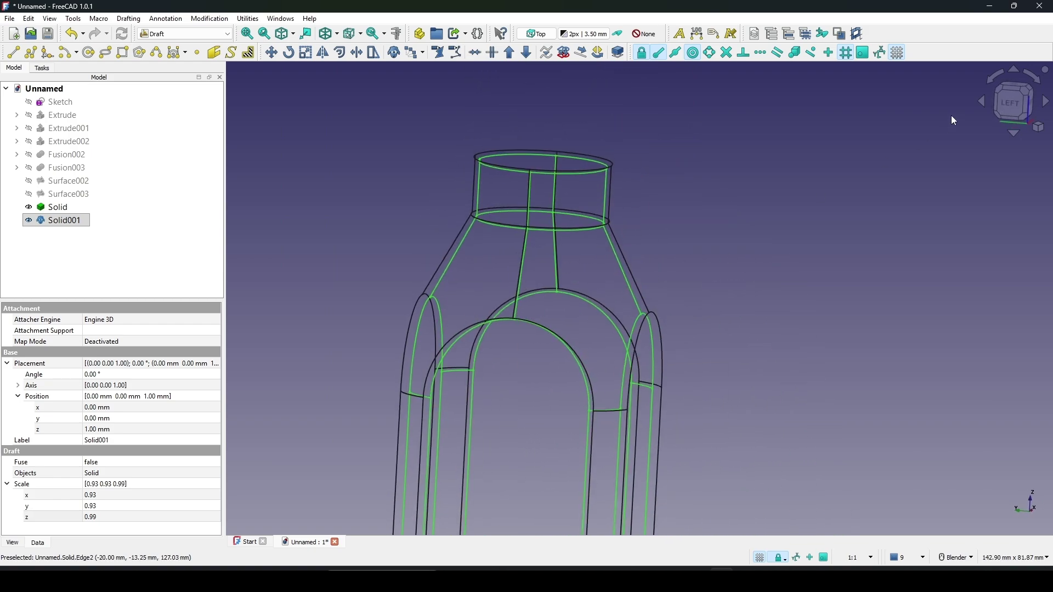
left_click(1013, 102)
scroll(647, 209, "up", 3)
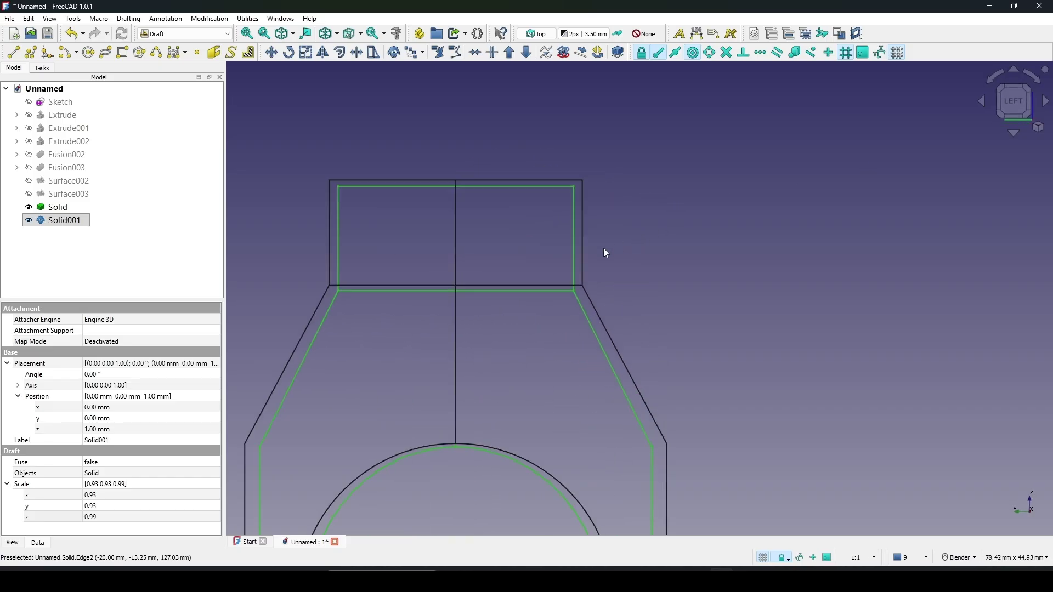
scroll(606, 253, "down", 6)
Step: Switch the display back to shaded with edges and hide the original solid so only the clone shows
left_click(335, 34)
left_click(367, 125)
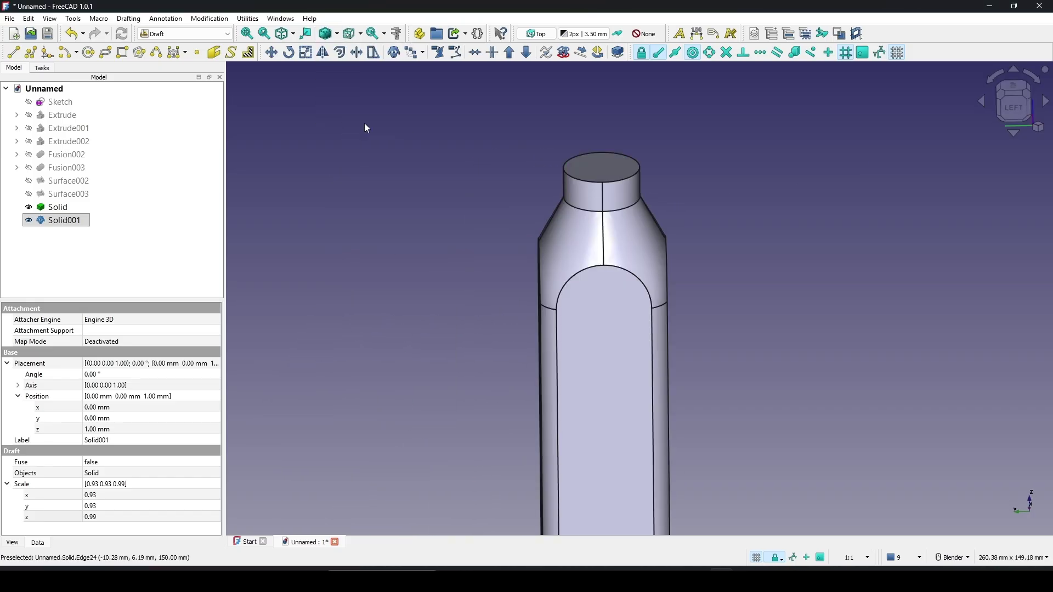
left_click(726, 197)
scroll(727, 197, "up", 1)
middle_click_drag(726, 198, 735, 257)
left_click(64, 207)
left_click(685, 216)
Step: Extrude the top face of the clone's neck 10 mm upward with the Trimex tool
left_click(598, 206)
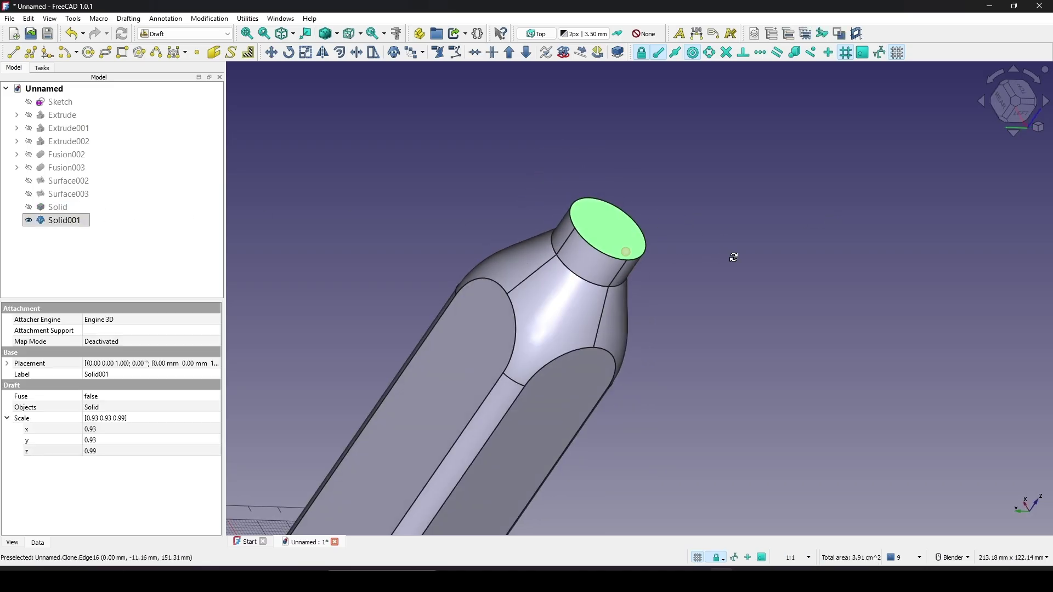
mouse_move(675, 230)
middle_mouse_down()
mouse_move(687, 238)
mouse_move(665, 237)
middle_mouse_up()
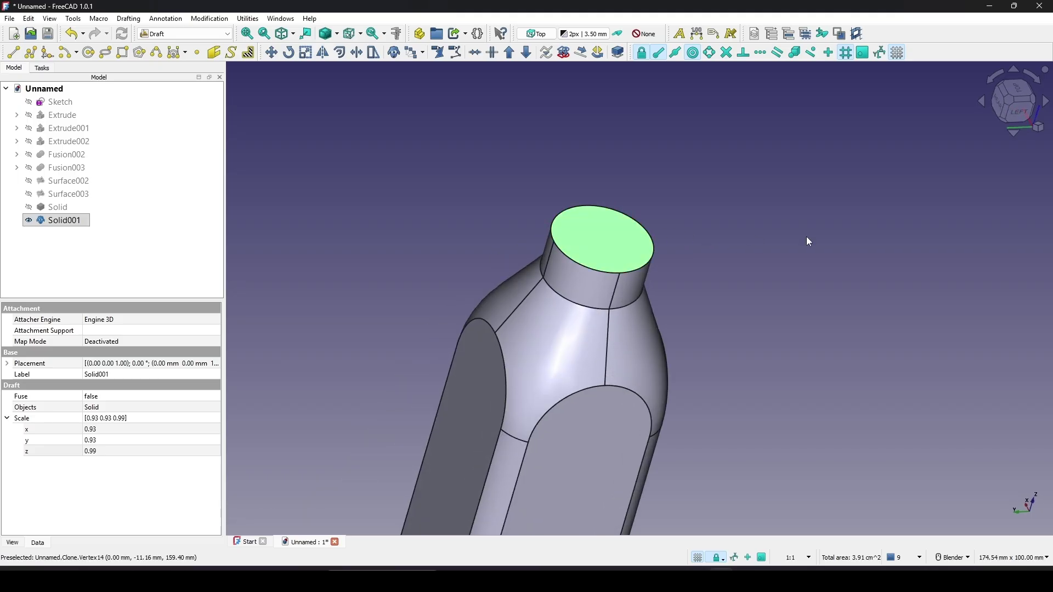
middle_click_drag(809, 256, 774, 254)
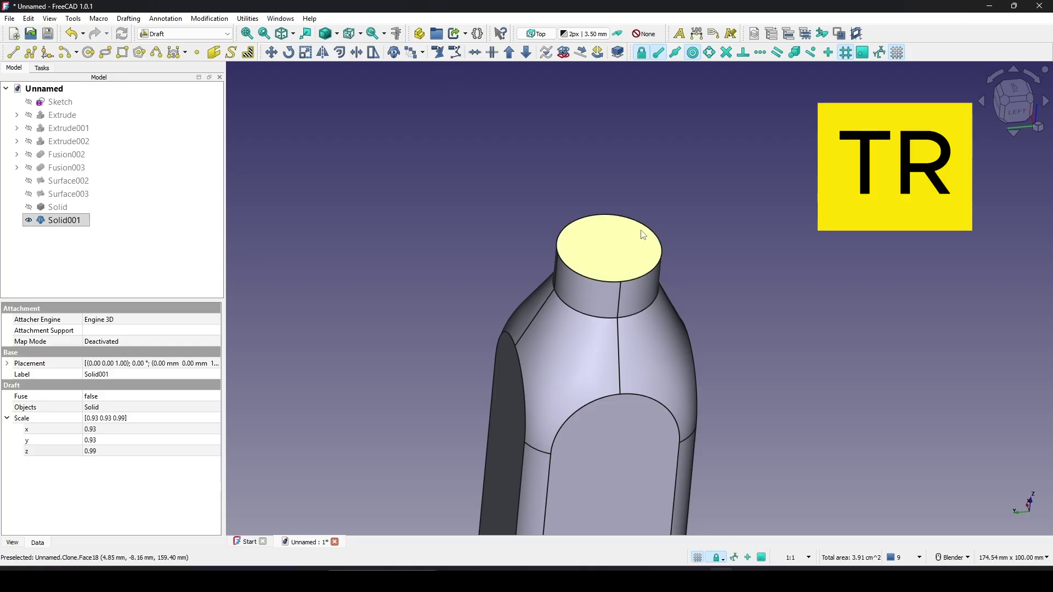
key("t")
key("r")
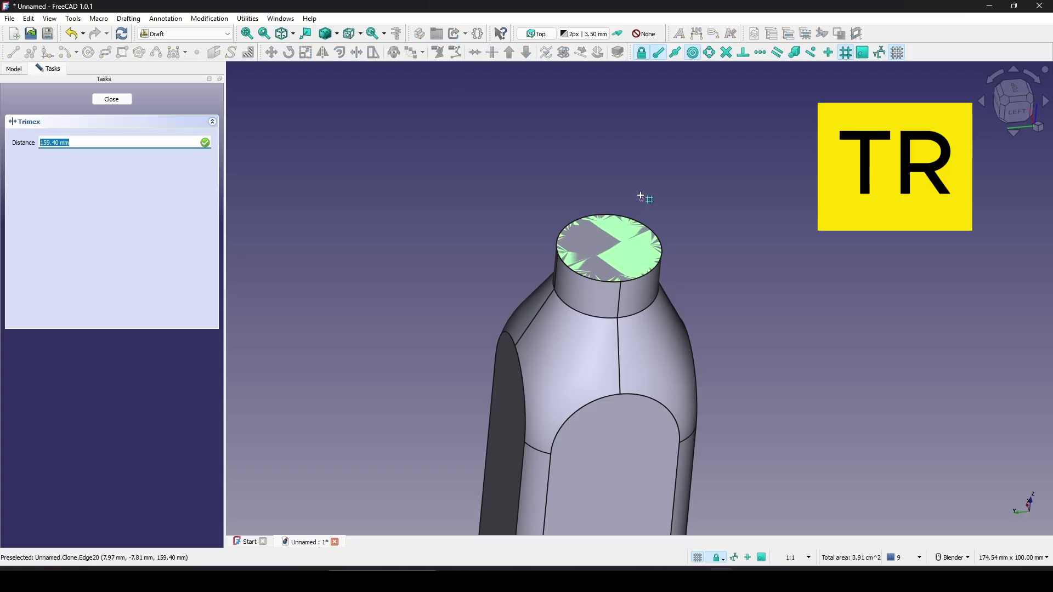
scroll(630, 215, "down", 5)
middle_click_drag(630, 215, 610, 164)
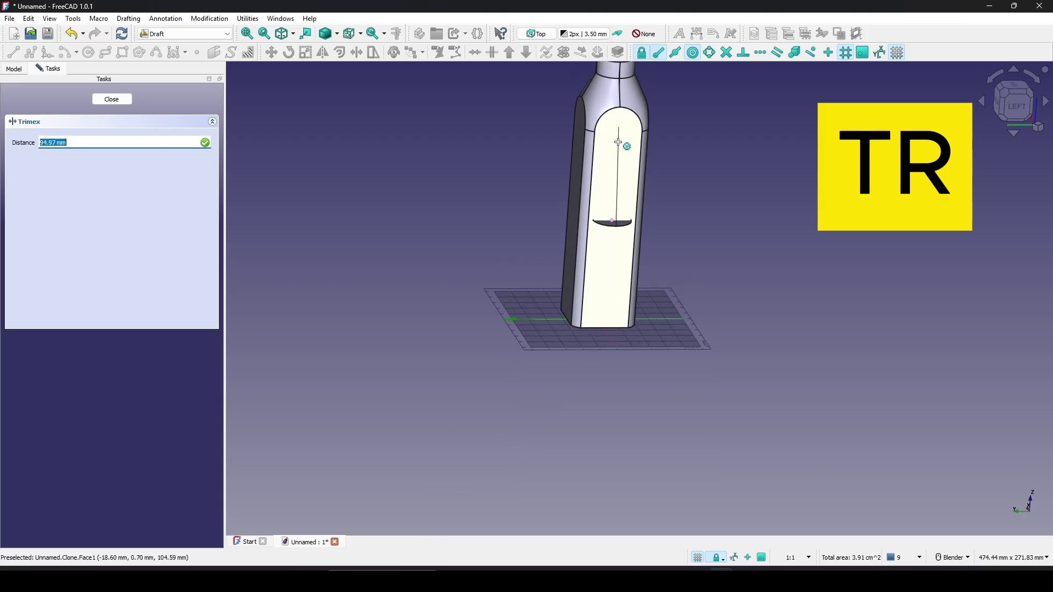
middle_click_drag(615, 99, 581, 312, "shift")
scroll(597, 249, "down", 2)
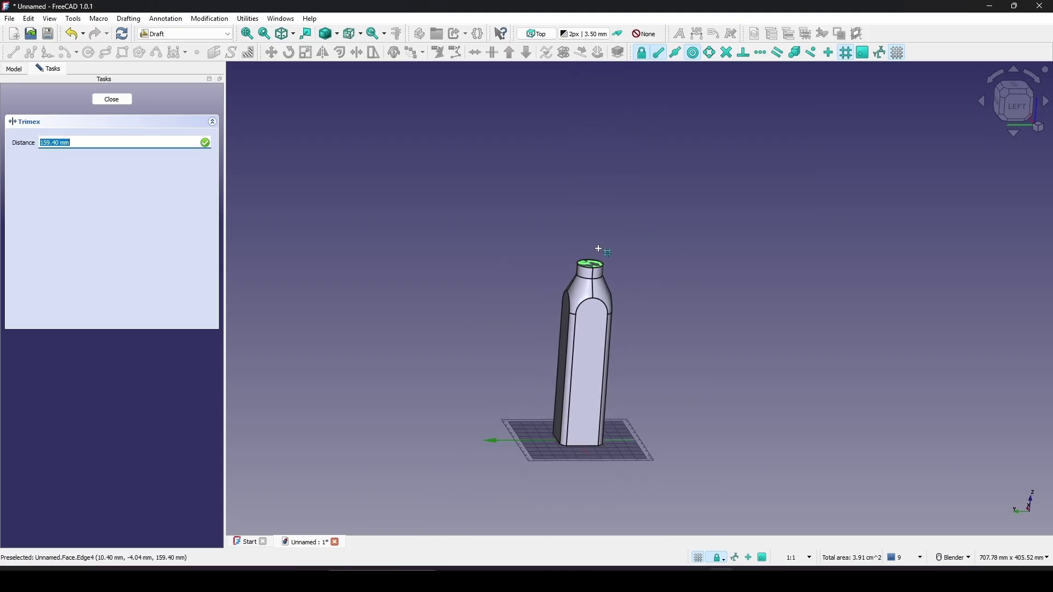
middle_click_drag(597, 249, 586, 223)
middle_click_drag(555, 169, 578, 312, "shift")
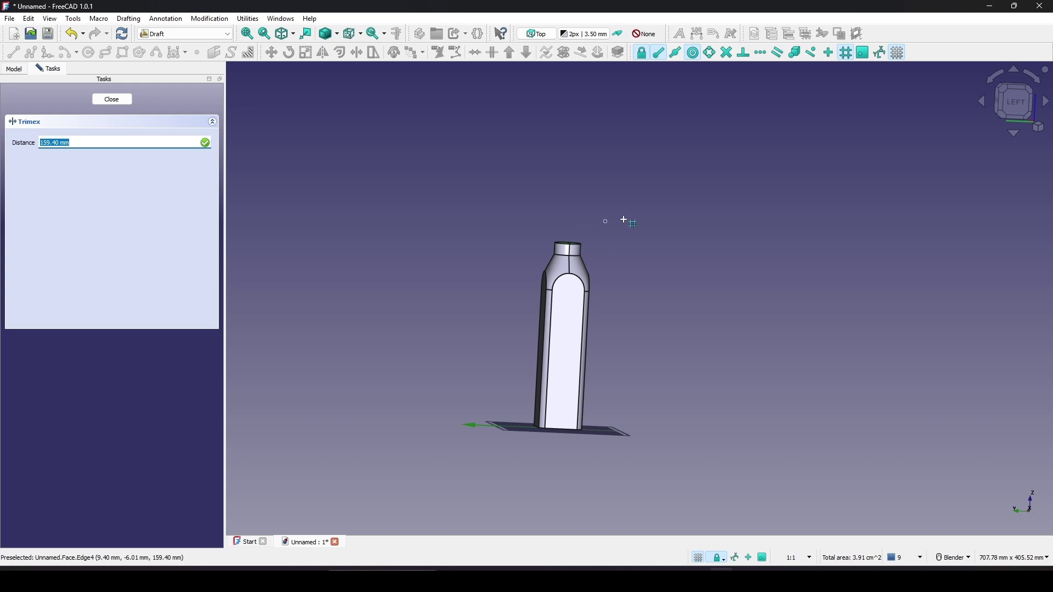
left_click(1016, 104)
scroll(566, 234, "up", 3)
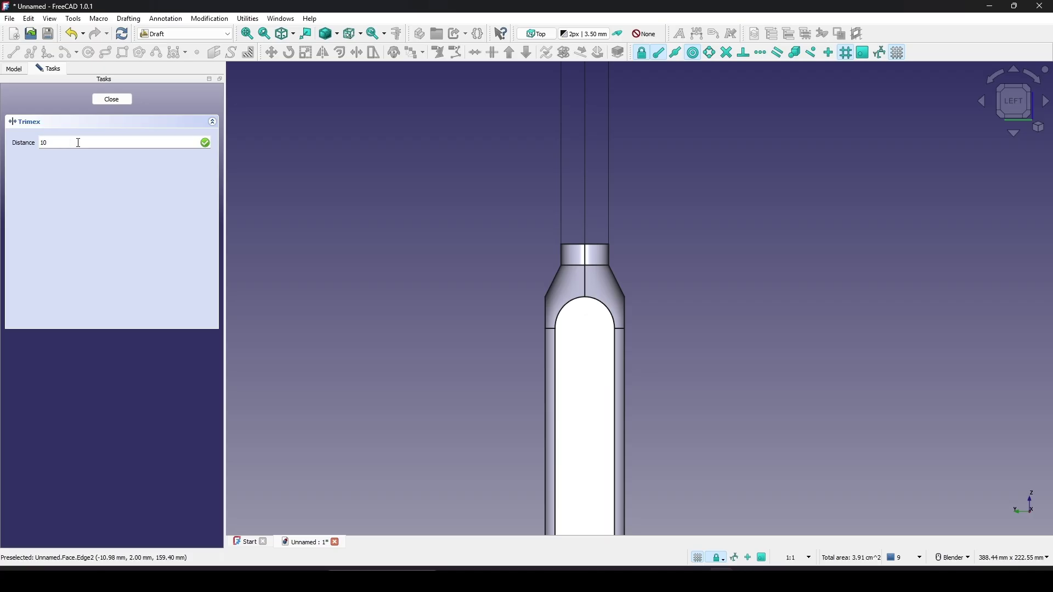
key("Return")
Step: Switch to the Part workbench and fuse the clone with the neck extrusion using a union
scroll(653, 275, "down", 3)
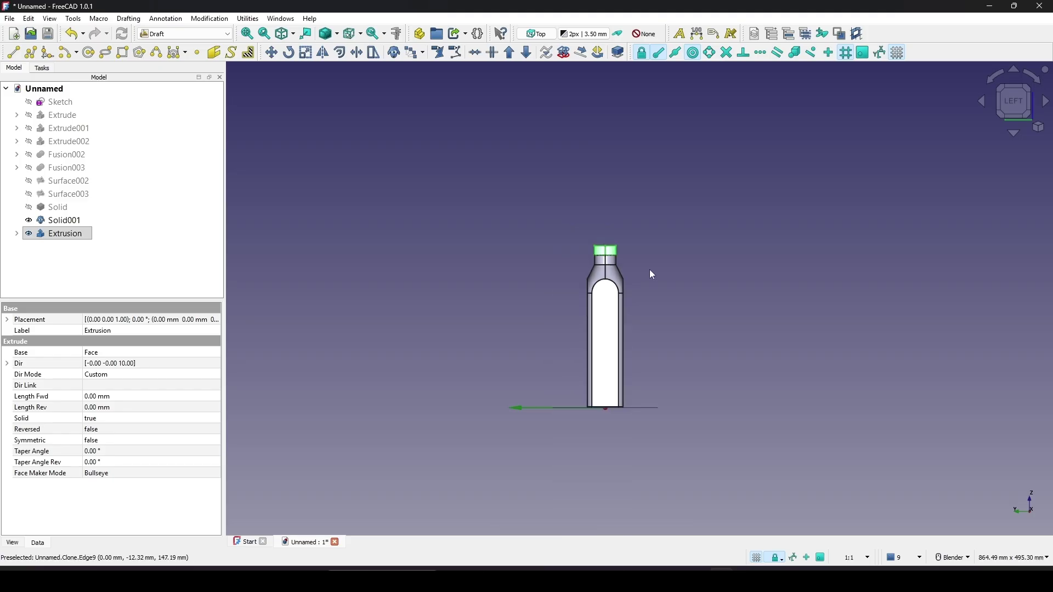
middle_click_drag(611, 254, 630, 293)
scroll(632, 299, "up", 2)
left_click(631, 273)
middle_click_drag(583, 239, 623, 291, "shift")
scroll(620, 293, "up", 4)
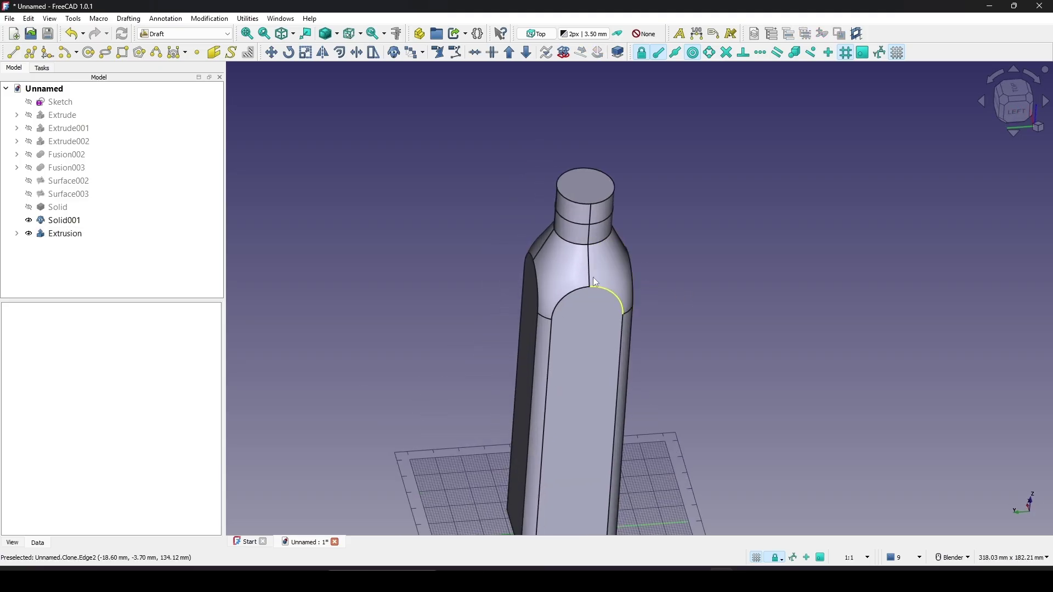
left_click(565, 269)
left_click(82, 234, "ctrl")
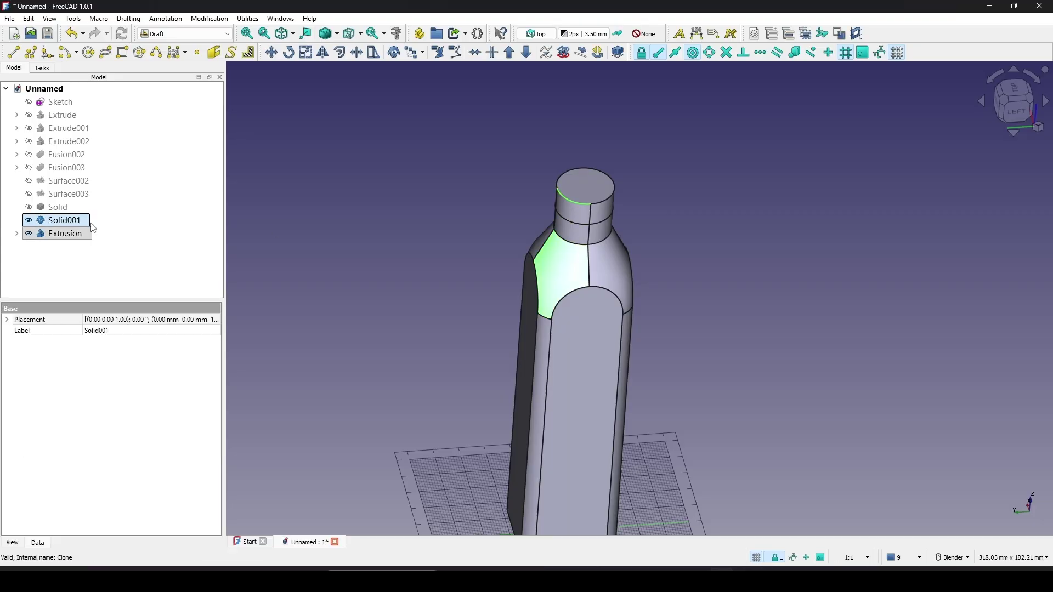
left_click(186, 34)
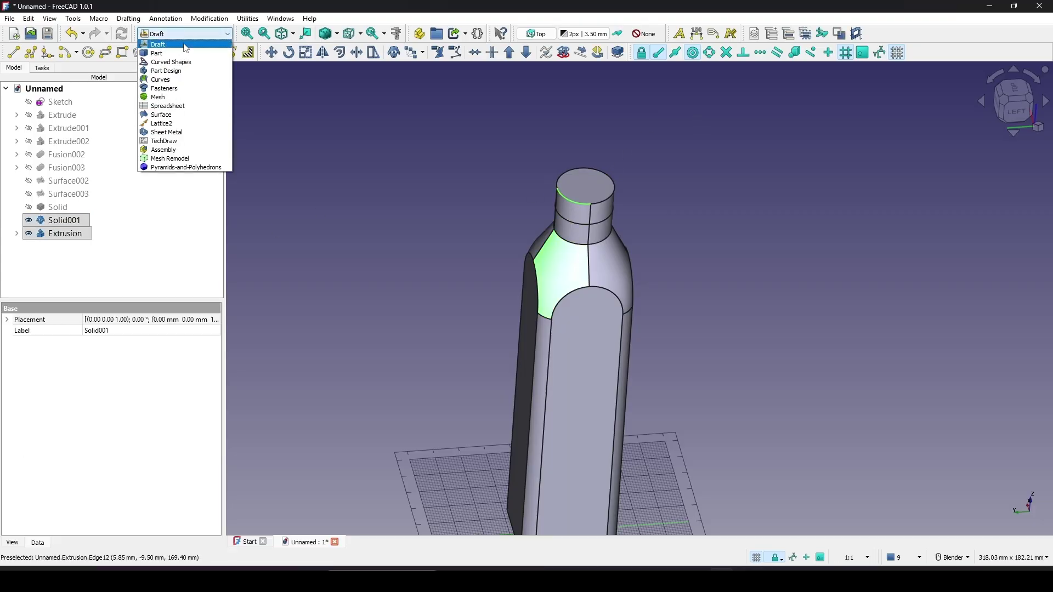
left_click(165, 112)
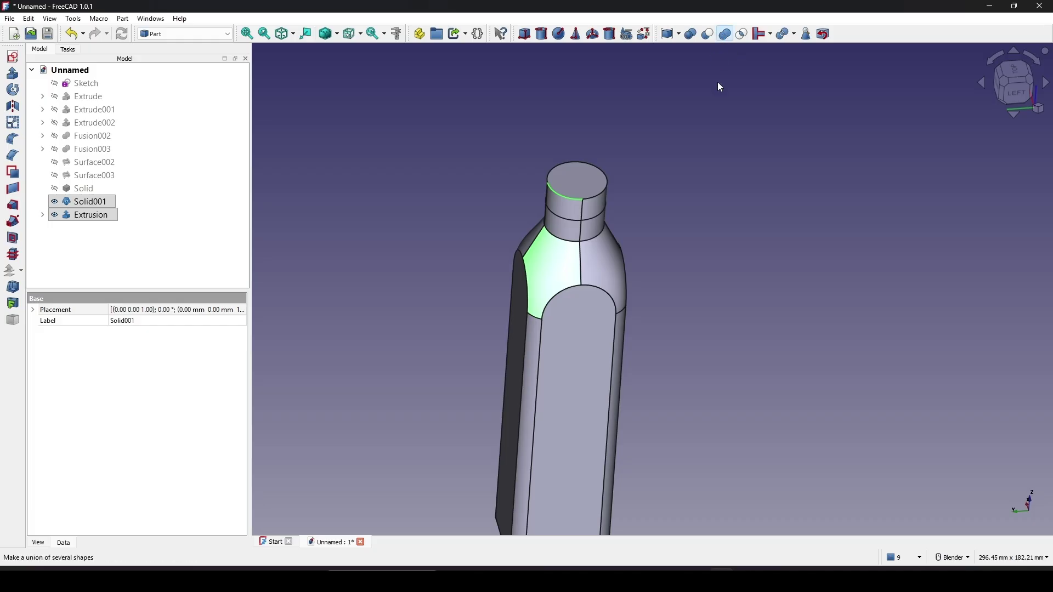
middle_click_drag(628, 246, 662, 265, "shift")
left_click(709, 199)
Step: Show the original solid together with the fused inner body and inspect how they overlap at the neck
left_click(80, 192)
key("space")
scroll(635, 226, "down", 1)
left_click(633, 243)
scroll(647, 268, "up", 3)
mouse_move(589, 266)
middle_mouse_down()
mouse_move(680, 278)
mouse_move(585, 255)
middle_mouse_up()
scroll(682, 278, "up", 1)
scroll(585, 255, "up", 1)
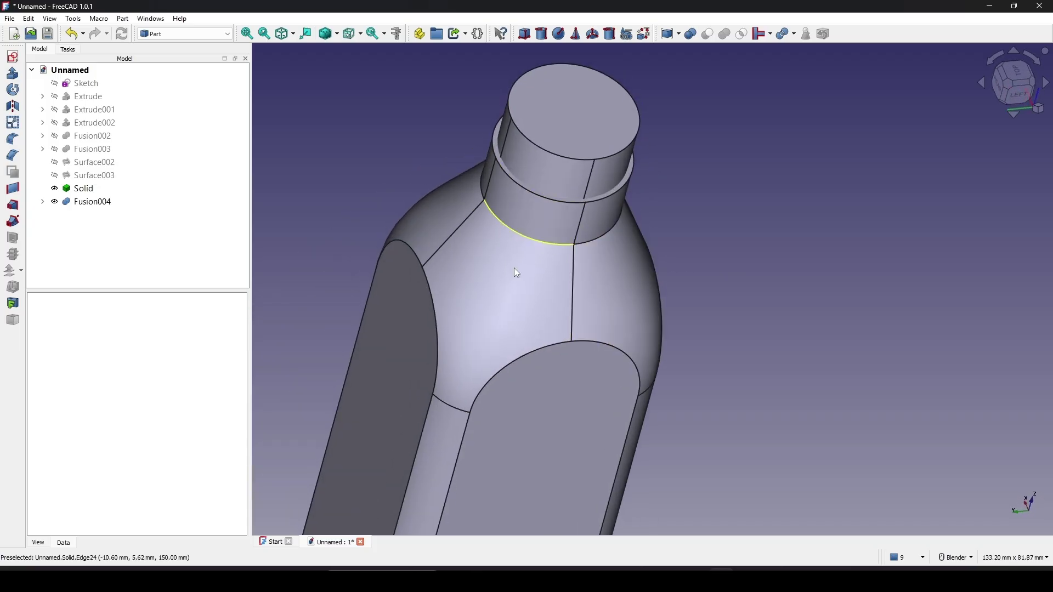
Step: Cut the fused inner body from the original outer solid to hollow out the bottle
left_click(496, 247)
left_click(545, 169, "ctrl")
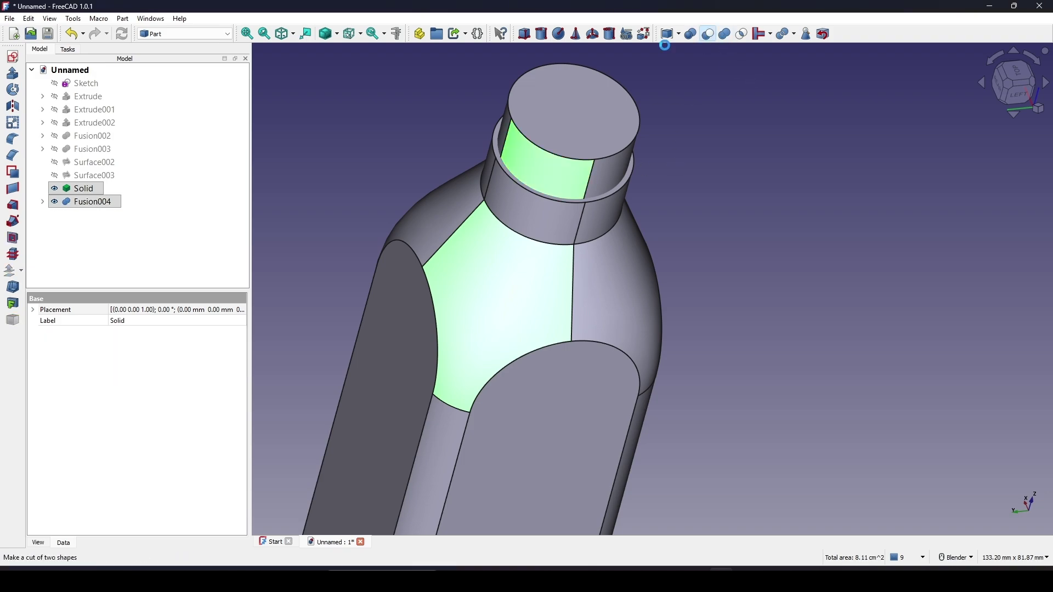
middle_click_drag(661, 228, 625, 307)
scroll(536, 268, "up", 5)
scroll(560, 271, "down", 10)
scroll(626, 310, "up", 3)
scroll(621, 353, "down", 1)
Step: Fillet all eight outer edges around the underside of the bottle with a 1 mm constant radius
middle_click_drag(620, 353, 654, 303)
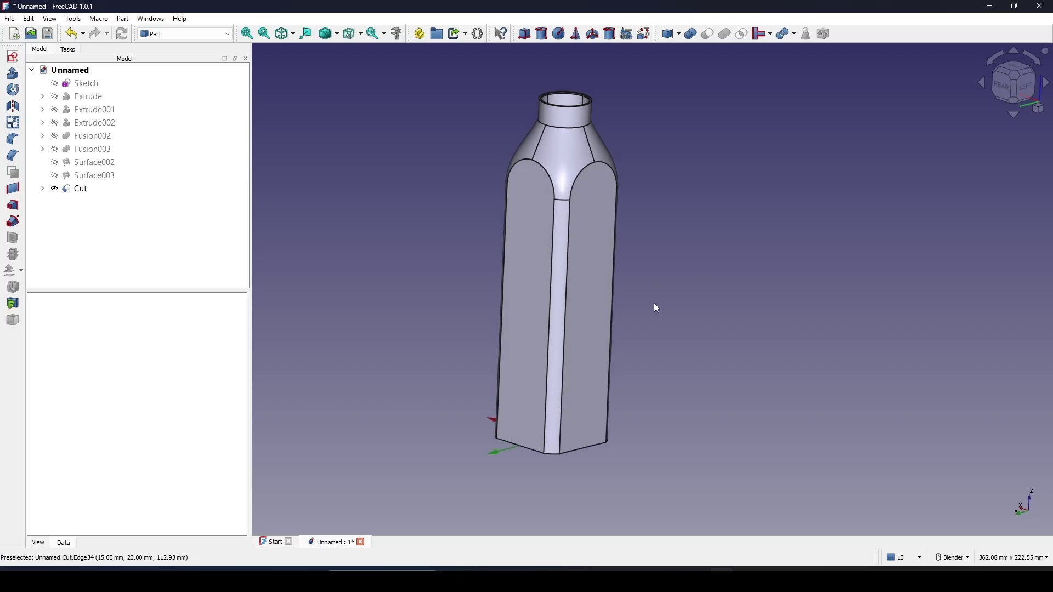
scroll(653, 303, "up", 1)
middle_click_drag(593, 366, 617, 296, "shift")
scroll(619, 297, "up", 2)
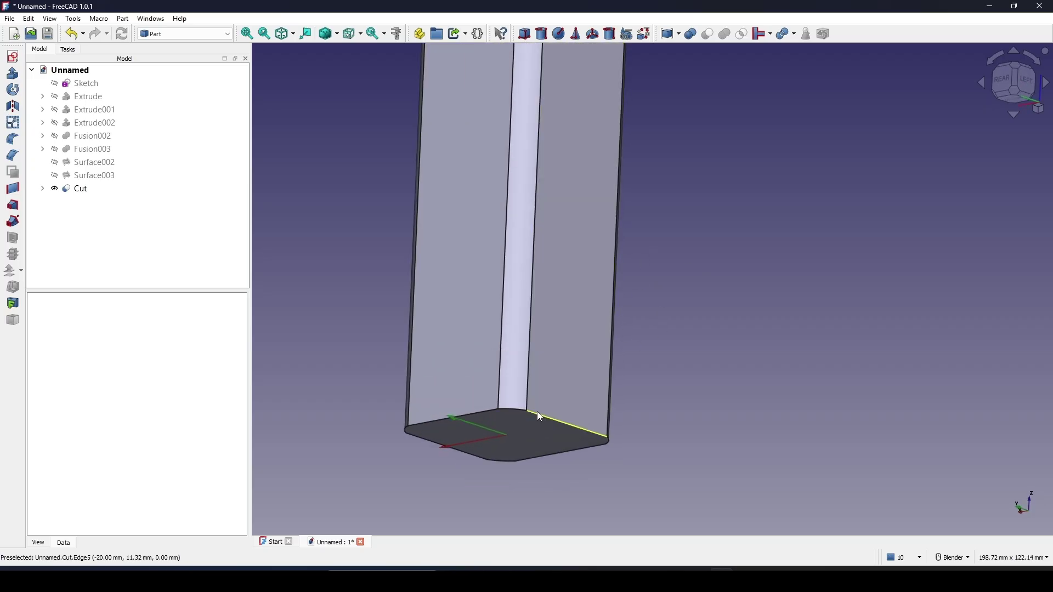
left_click(538, 417)
left_click(513, 412, "ctrl")
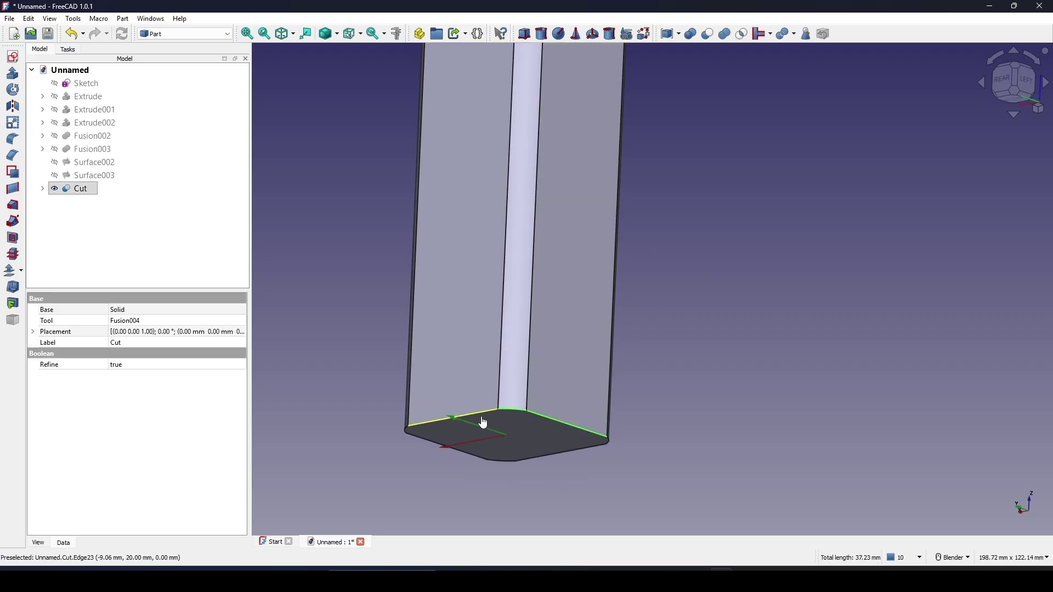
middle_click_drag(482, 424, 617, 278)
left_click(617, 280, "ctrl")
scroll(609, 288, "up", 2)
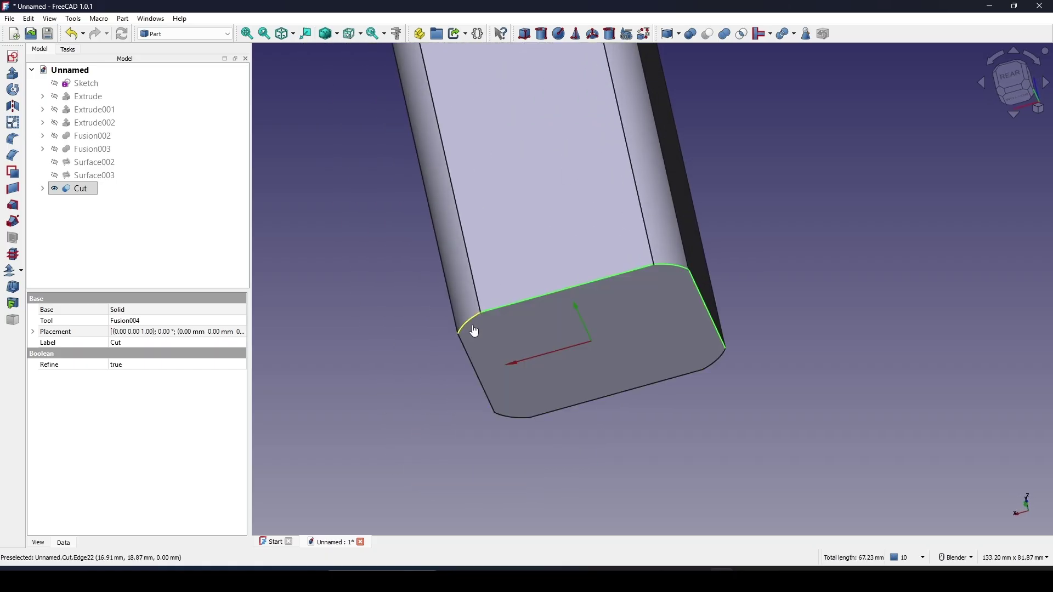
left_click(470, 320, "ctrl")
left_click(473, 364, "ctrl")
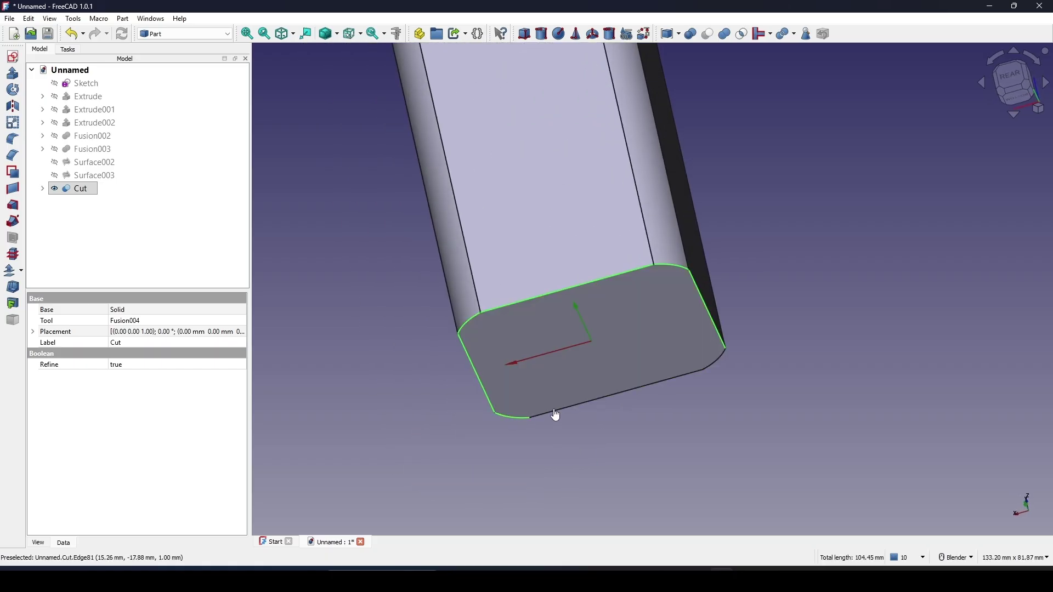
left_click(725, 366, "ctrl")
middle_click_drag(726, 367, 680, 263)
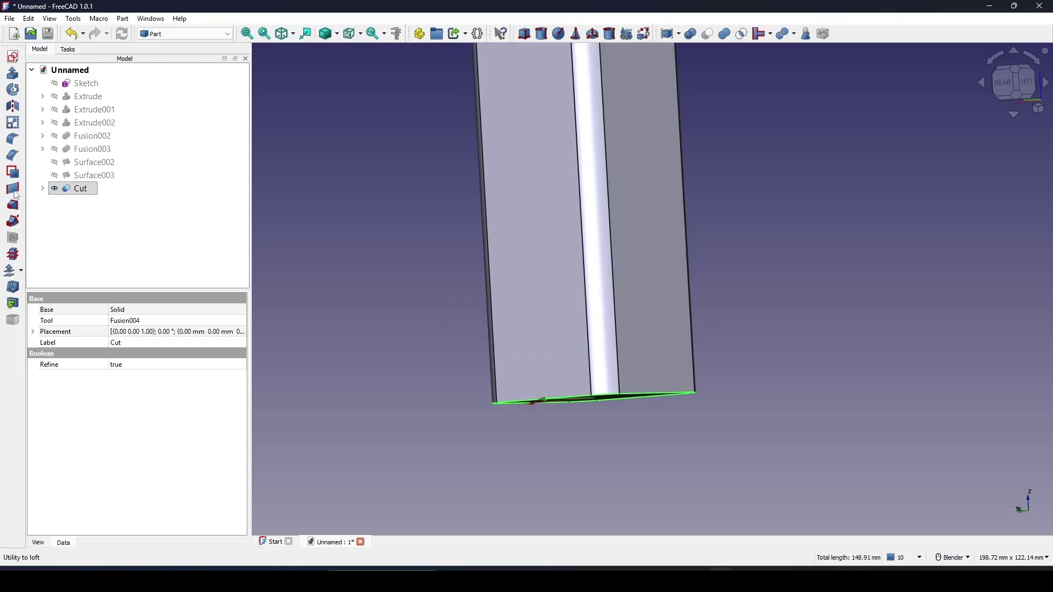
left_click(22, 147)
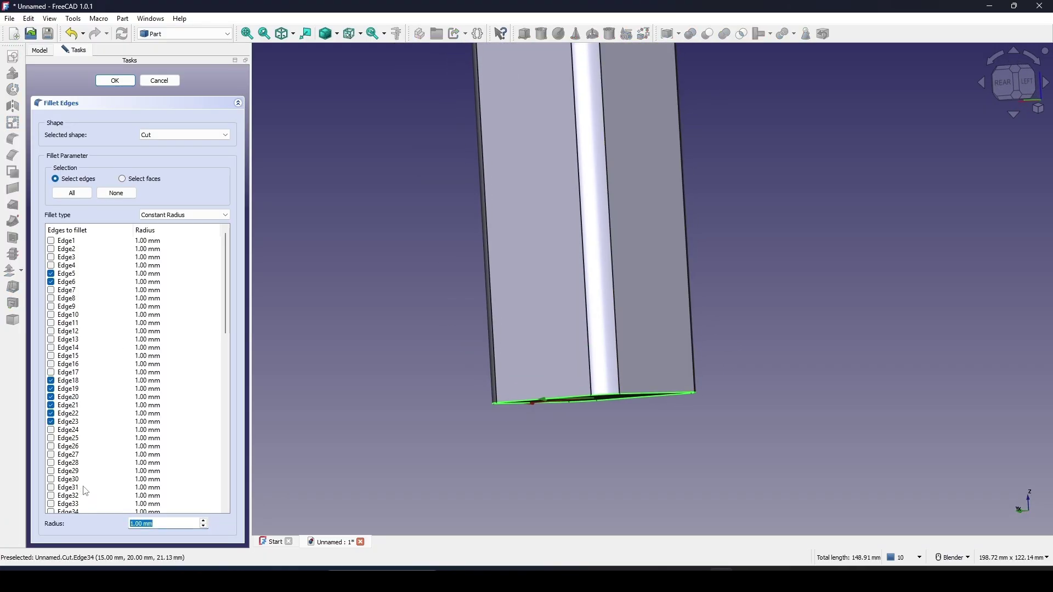
left_click(116, 80)
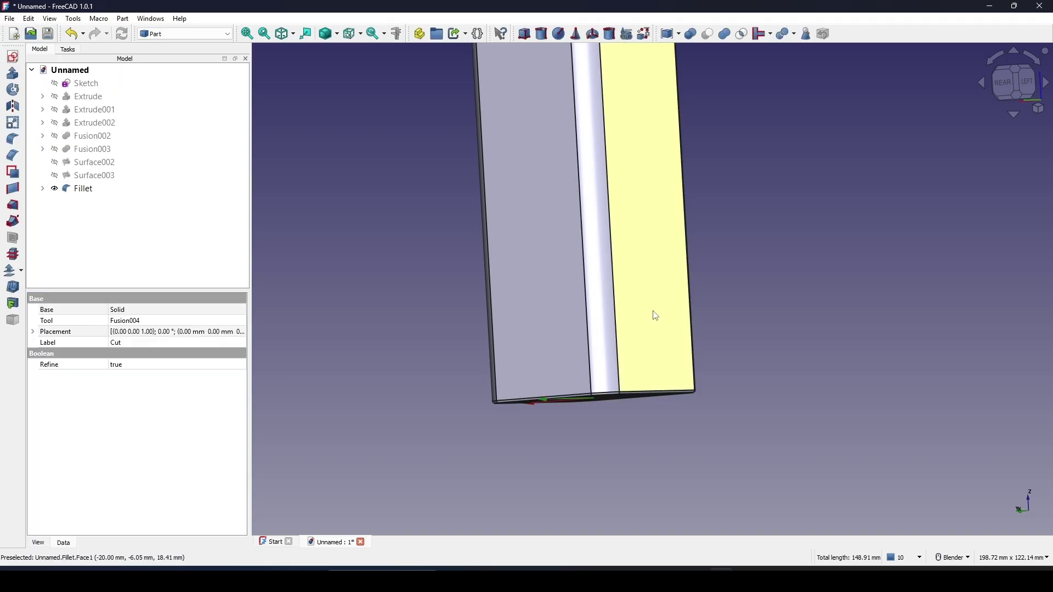
Step: Apply a 1 mm fillet to one long vertical edge of each of the bottle's four flat arched faces
middle_click_drag(651, 312, 628, 336)
left_click(618, 313)
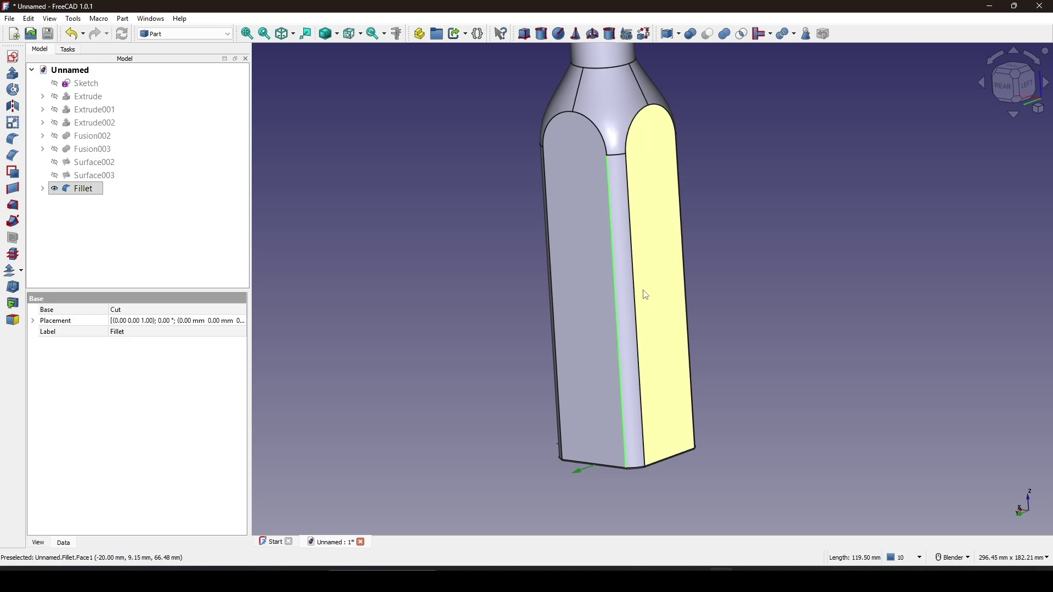
middle_click_drag(637, 296, 616, 292)
middle_click_drag(680, 295, 621, 258)
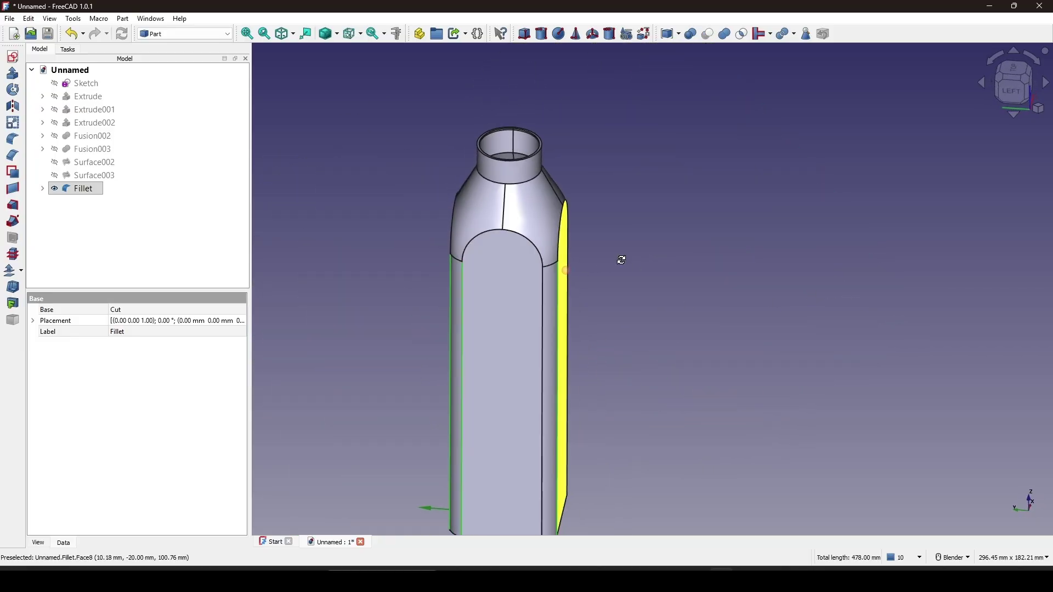
left_click(16, 144)
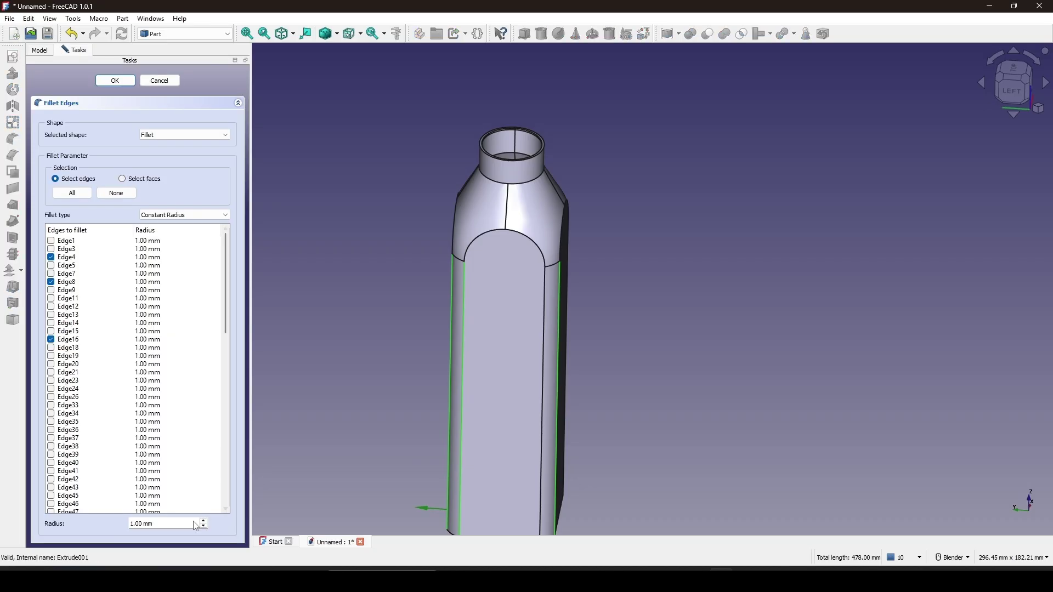
left_click(116, 81)
middle_click_drag(558, 251, 569, 225)
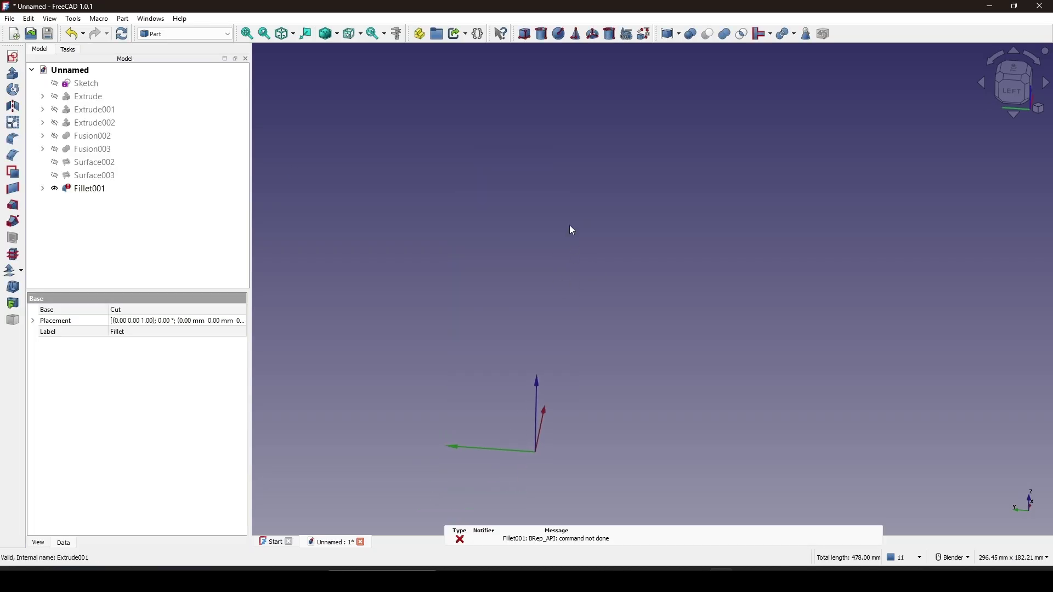
Step: Edit the fillet on the arched side faces and set the radius of its edges to 0.5 mm
double_click(79, 190)
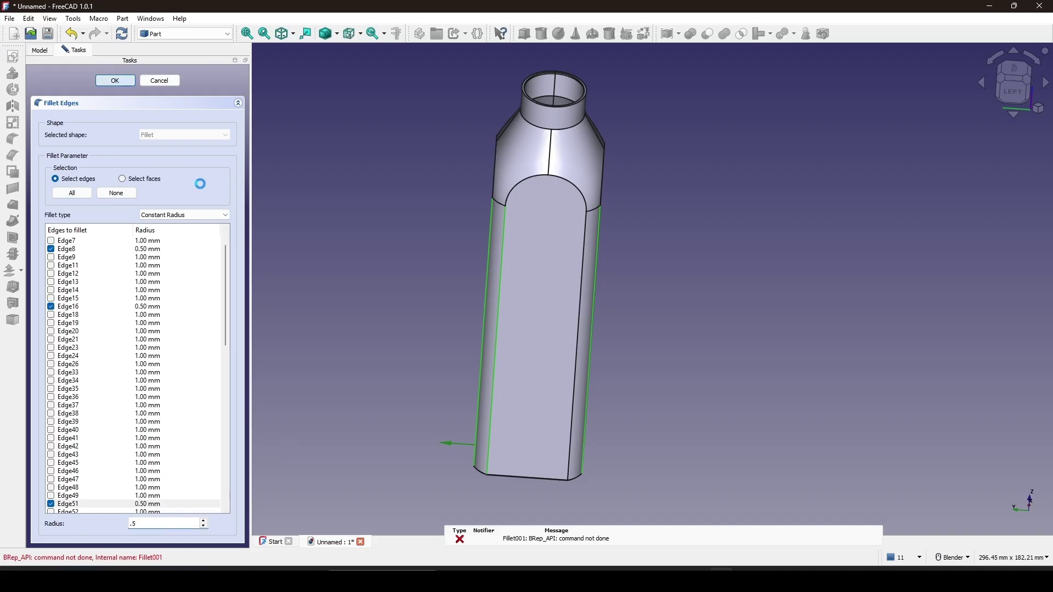
middle_click_drag(614, 245, 635, 386)
scroll(592, 209, "up", 2)
middle_click_drag(585, 297, 545, 289)
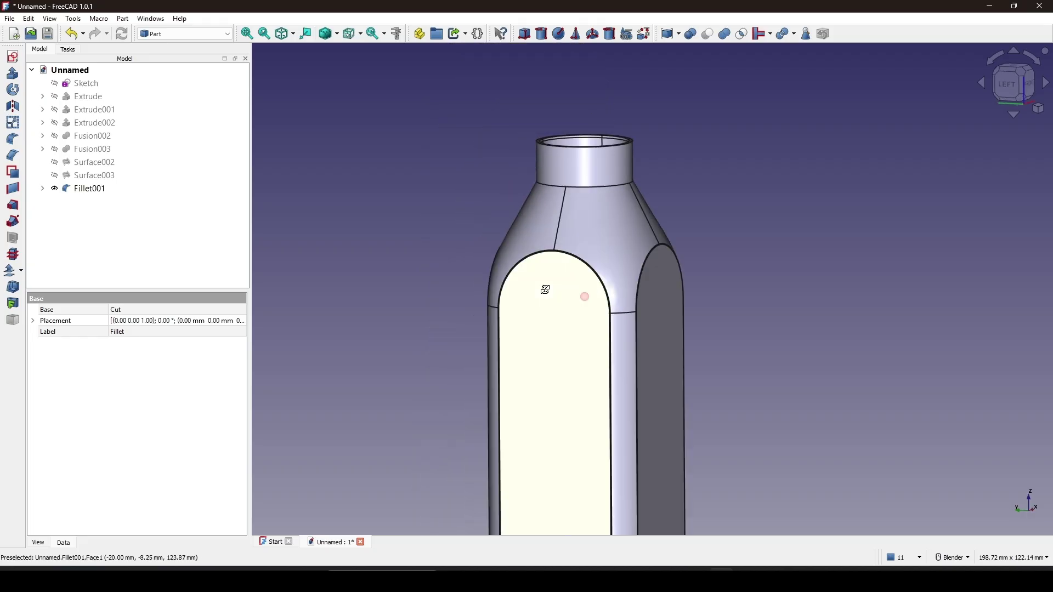
Step: Fillet the edge at the neck's base and the outer and inner edges of its top rim with a 0.5 mm radius
scroll(571, 298, "up", 4)
middle_click_drag(704, 278, 626, 362, "shift")
middle_click_drag(582, 116, 576, 316, "shift")
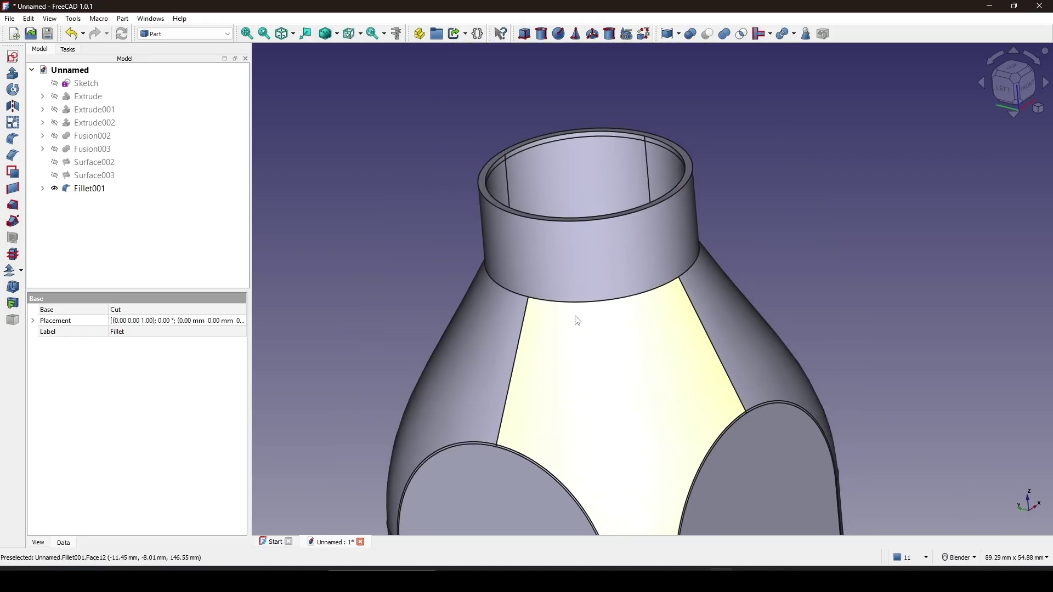
scroll(578, 320, "up", 5)
left_click(610, 320)
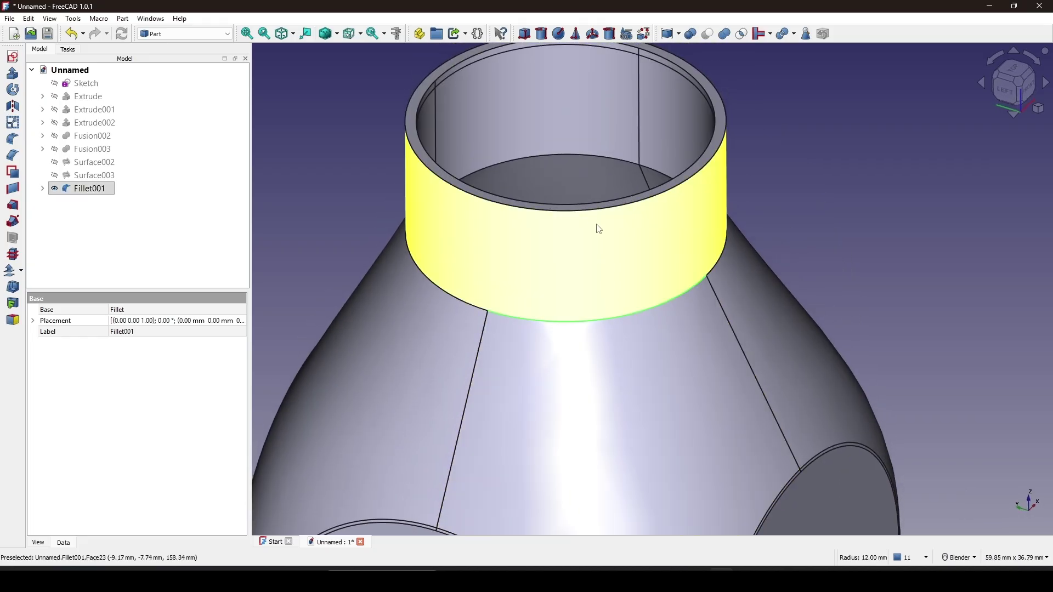
middle_click_drag(598, 211, 635, 278)
scroll(642, 274, "up", 3)
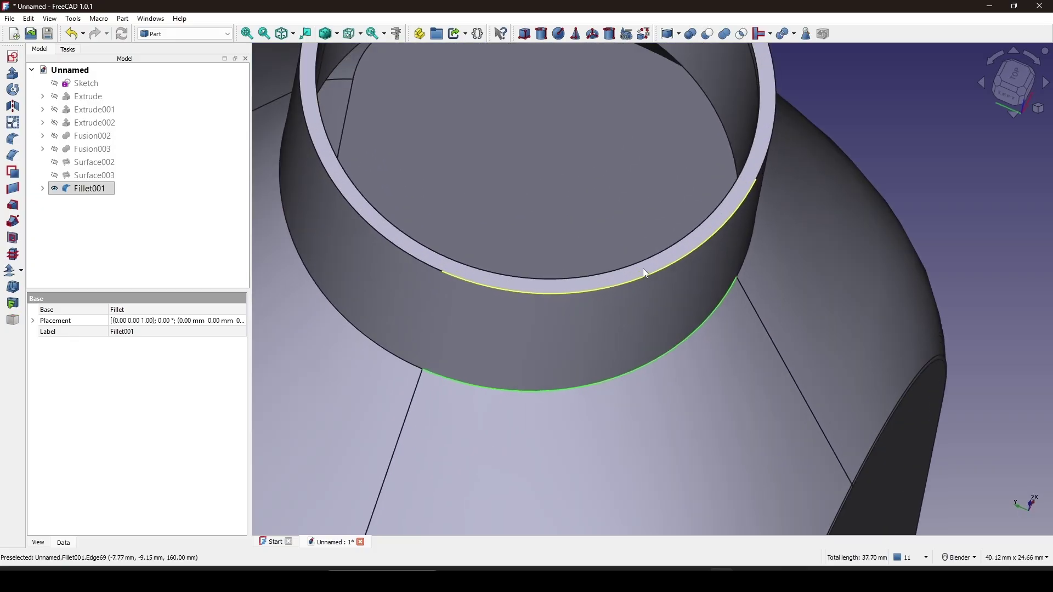
left_click(643, 270, "ctrl")
left_click(649, 265, "ctrl")
scroll(658, 280, "down", 2)
middle_click_drag(689, 307, 661, 277)
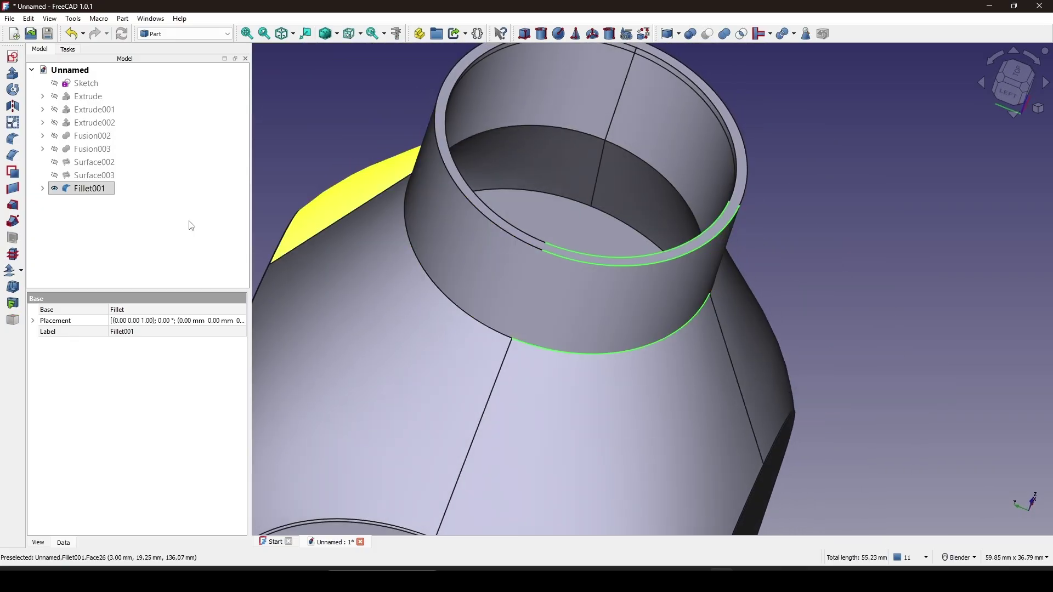
left_click(7, 147)
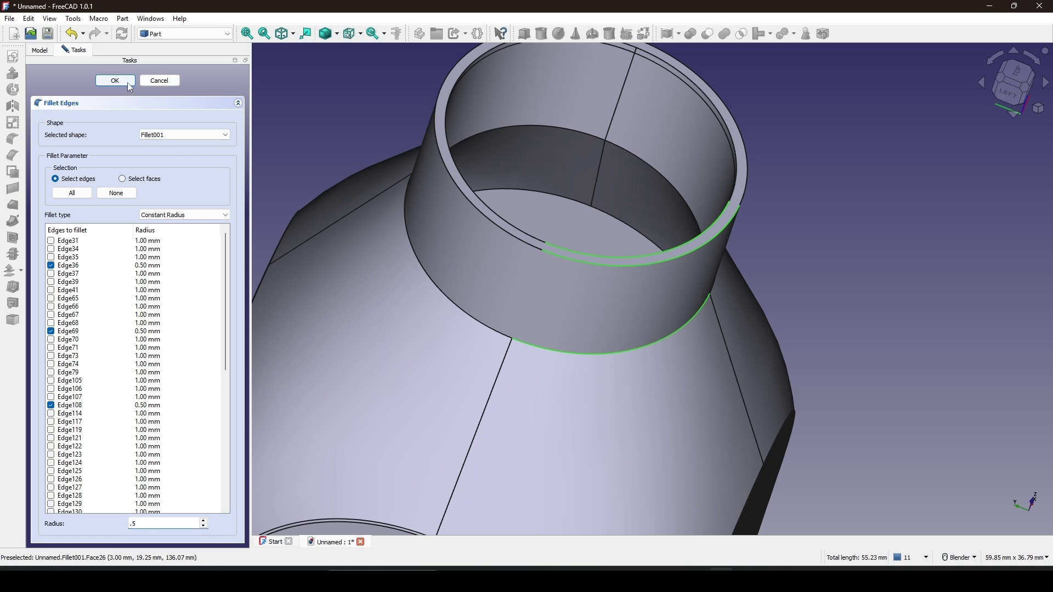
key("Return")
scroll(696, 250, "down", 2)
middle_click_drag(694, 251, 545, 221)
scroll(672, 260, "up", 2)
scroll(705, 290, "down", 7)
scroll(665, 207, "up", 1)
scroll(667, 208, "up", 3)
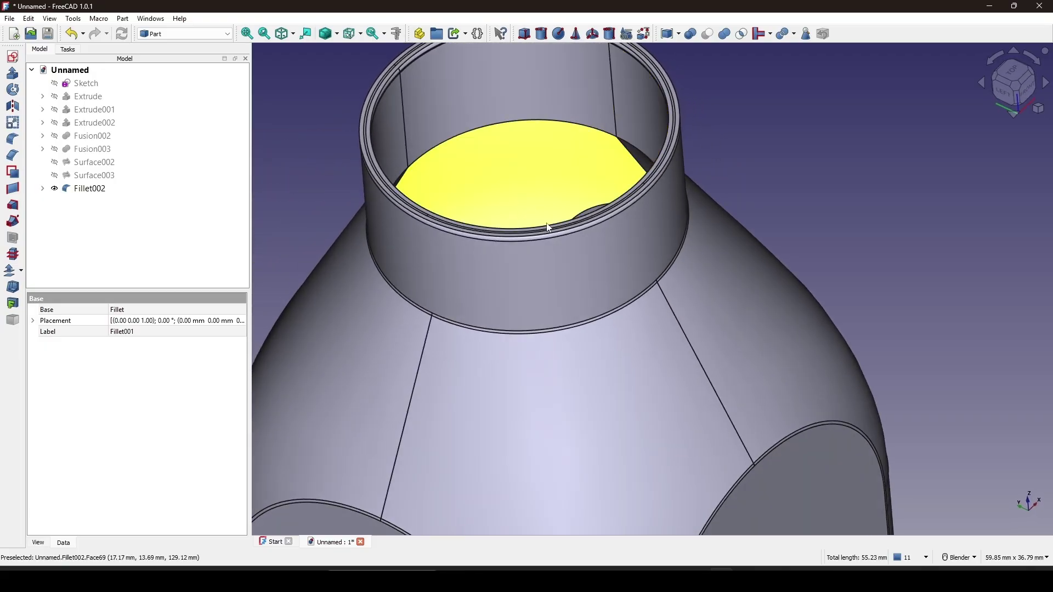